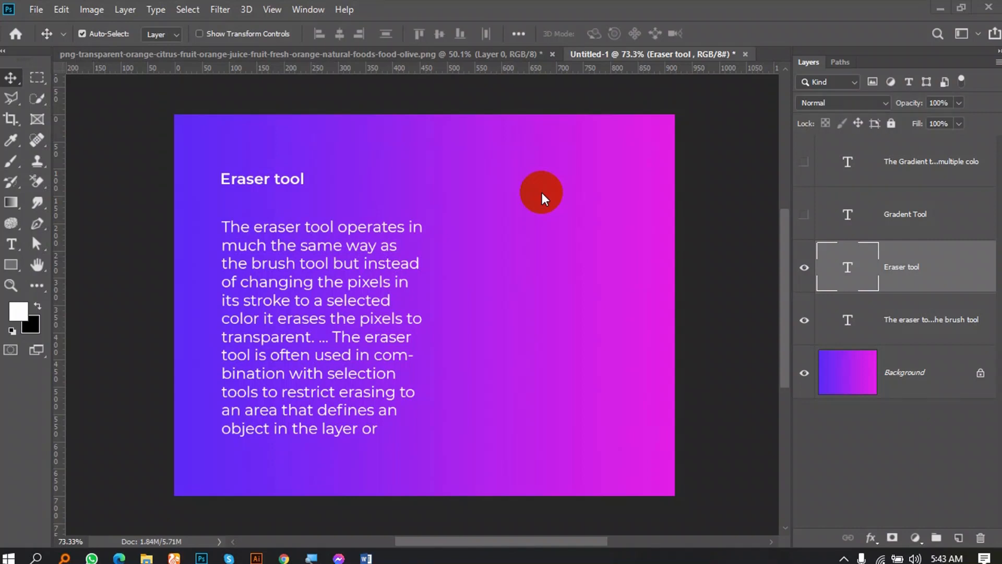
# Switch to the orange fruit document and examine the picture's checkered background up close.
pyautogui.click(347, 56)
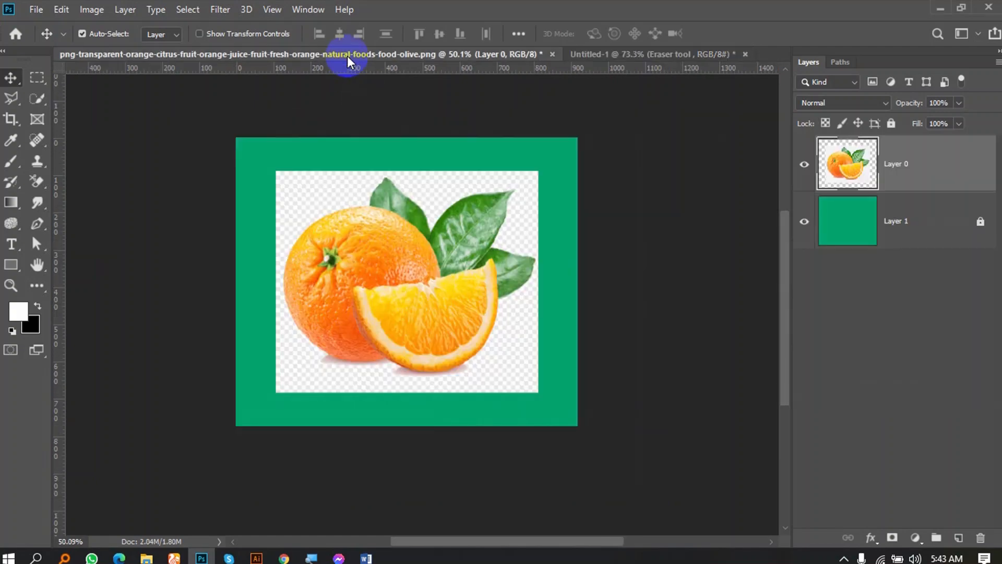
pyautogui.click(715, 60)
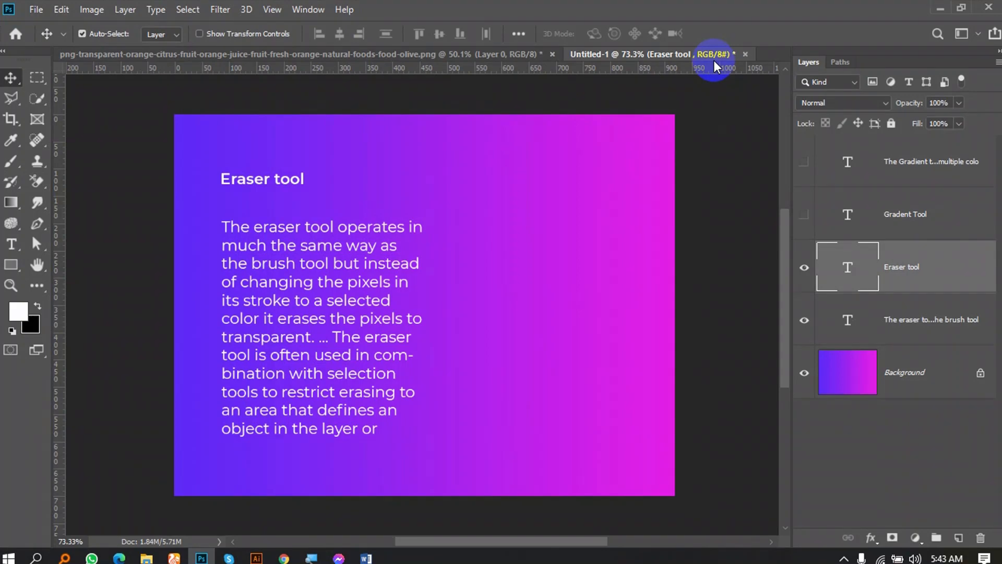
pyautogui.click(447, 54)
pyautogui.scroll(1, 308, 227)
pyautogui.scroll(2, 308, 226)
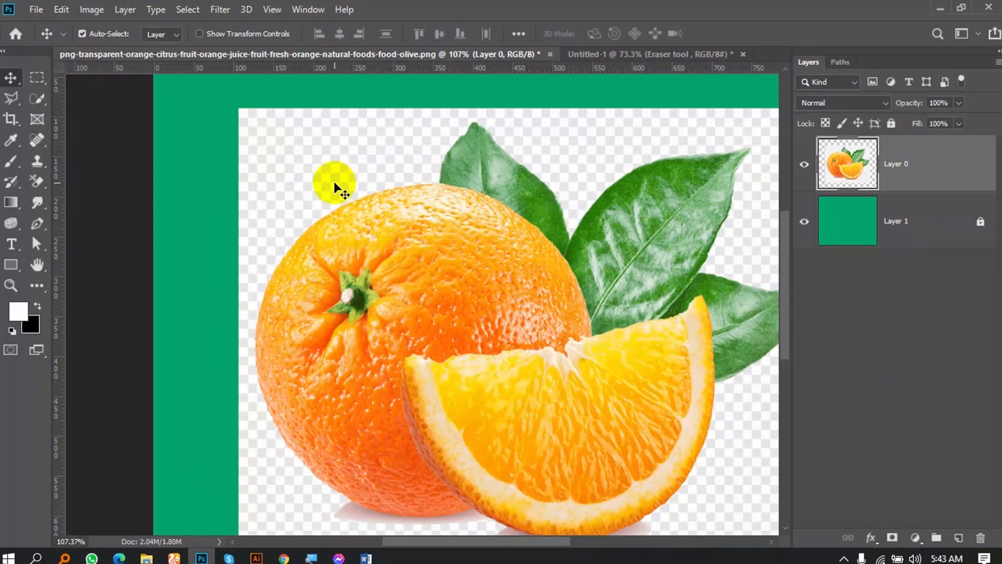
pyautogui.scroll(-2, 688, 312)
pyautogui.scroll(1, 643, 340)
pyautogui.scroll(1, 643, 340)
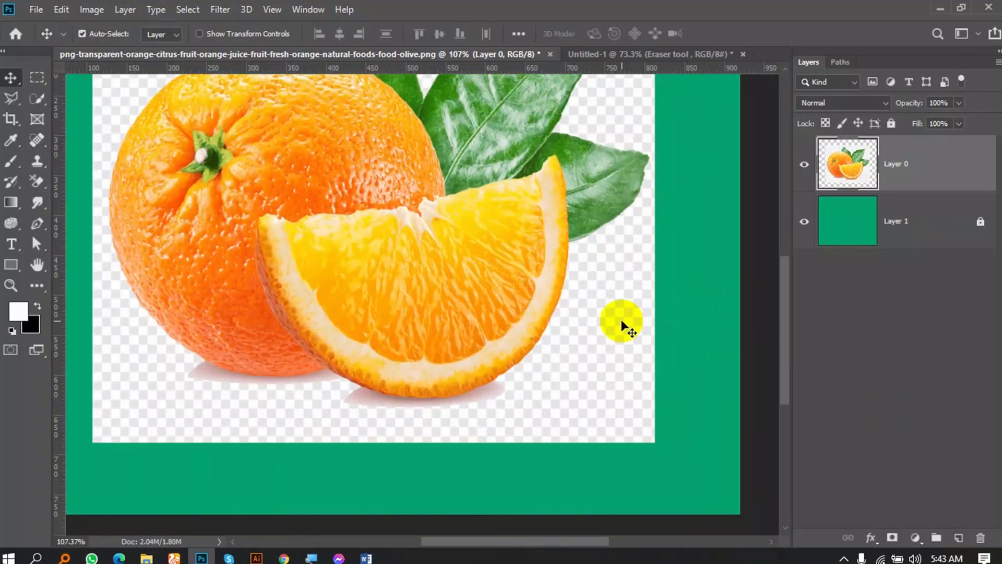
pyautogui.scroll(-1, 609, 317)
pyautogui.scroll(2, 603, 289)
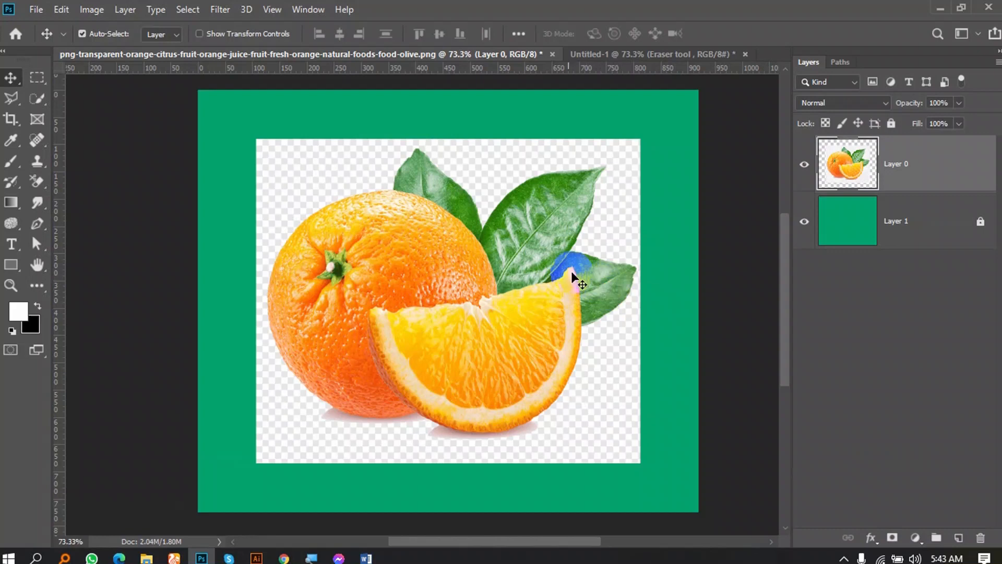
# Activate the Eraser Tool and set its soft round brush to 73 px.
pyautogui.click(41, 182)
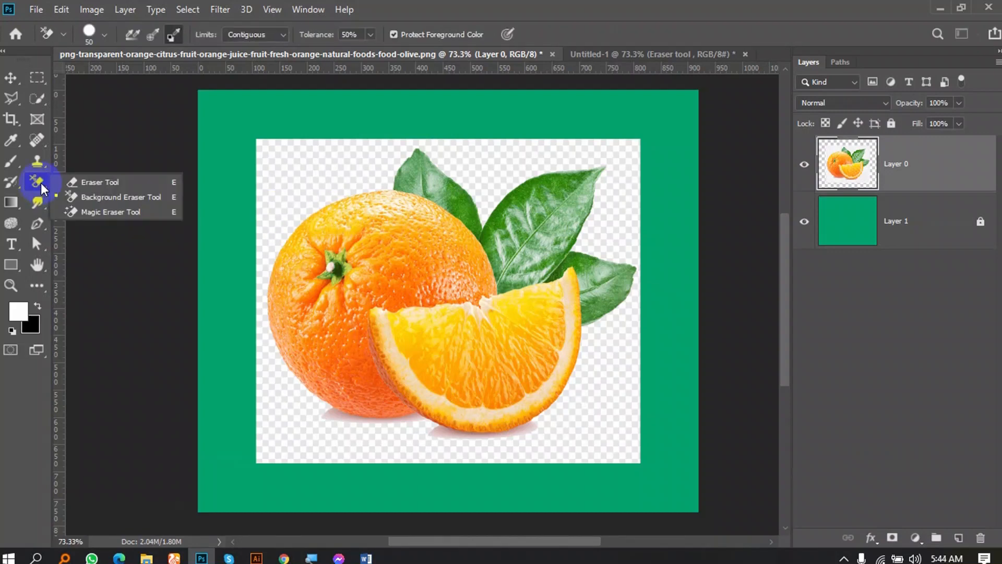
pyautogui.click(80, 180)
pyautogui.click(43, 177)
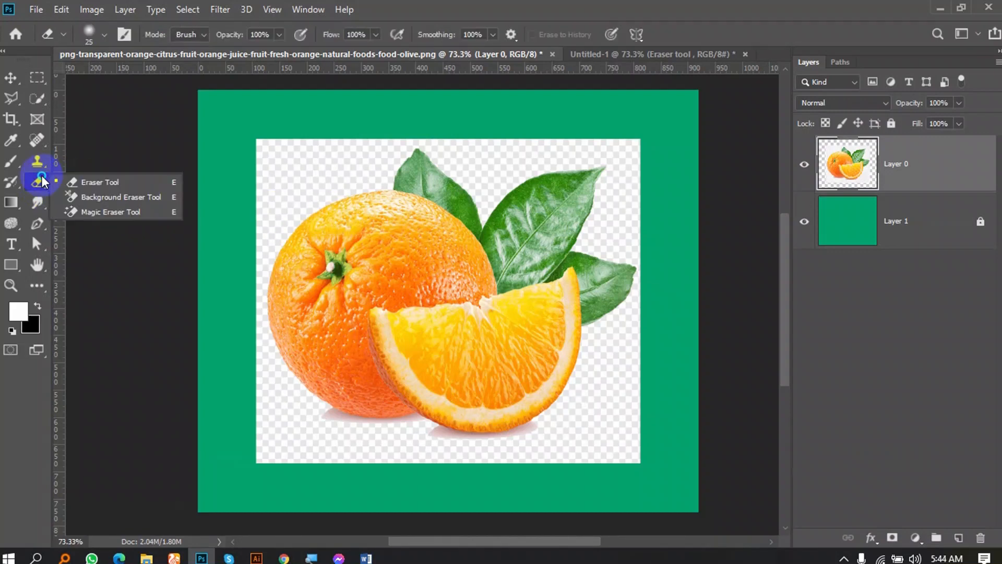
pyautogui.click(78, 179)
pyautogui.click(267, 183)
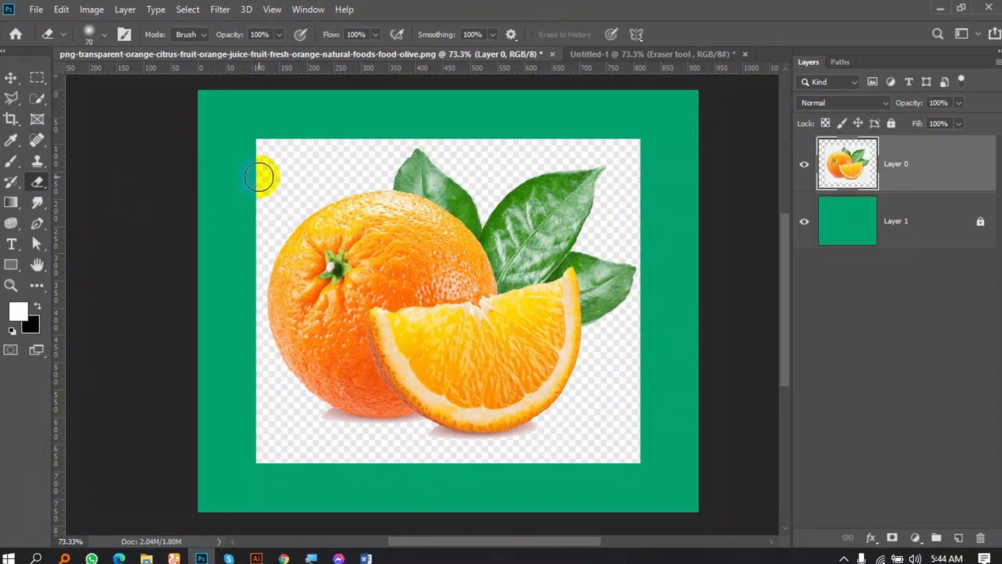
pyautogui.rightClick(266, 177)
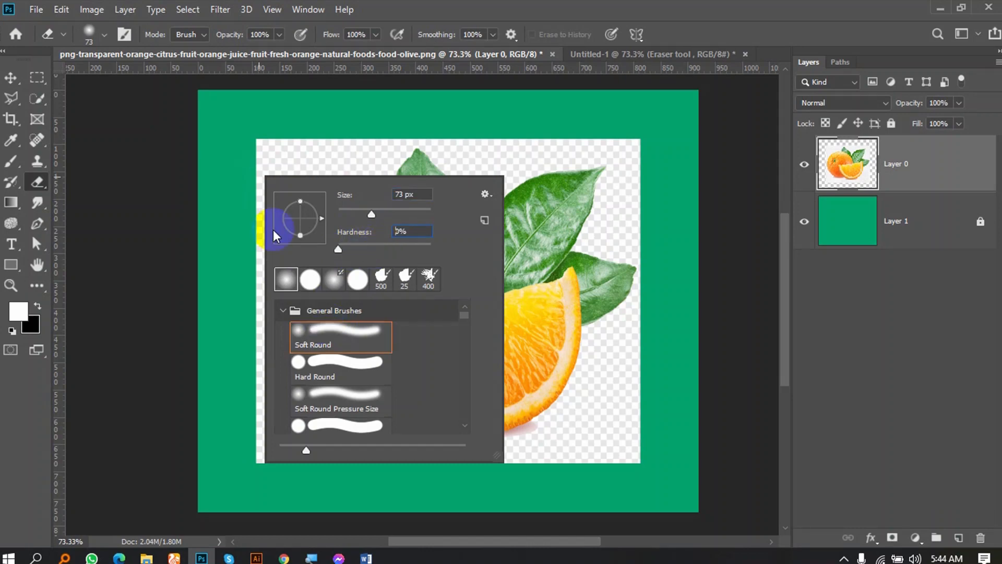
# Try erasing the checkered background along the picture's upper edge with the soft eraser enlarged to 125 px.
pyautogui.moveTo(257, 133); pyautogui.dragTo(235, 182)
pyautogui.press(']')
pyautogui.press(']')
pyautogui.press(']')
pyautogui.moveTo(304, 142)
pyautogui.mouseDown()
pyautogui.moveTo(249, 161)
pyautogui.moveTo(229, 224)
pyautogui.moveTo(340, 133)
pyautogui.moveTo(317, 144)
pyautogui.moveTo(489, 108)
pyautogui.moveTo(471, 124)
pyautogui.moveTo(528, 142)
pyautogui.moveTo(474, 142)
pyautogui.moveTo(475, 161)
pyautogui.moveTo(385, 142)
pyautogui.moveTo(427, 176)
pyautogui.moveTo(325, 133)
pyautogui.moveTo(288, 156)
pyautogui.moveTo(212, 166)
pyautogui.moveTo(370, 174)
pyautogui.moveTo(489, 148)
pyautogui.moveTo(488, 158)
pyautogui.moveTo(418, 196)
pyautogui.moveTo(591, 163)
pyautogui.mouseUp()
pyautogui.press(']')
pyautogui.scroll(4, 525, 146)
pyautogui.scroll(-3, 349, 169)
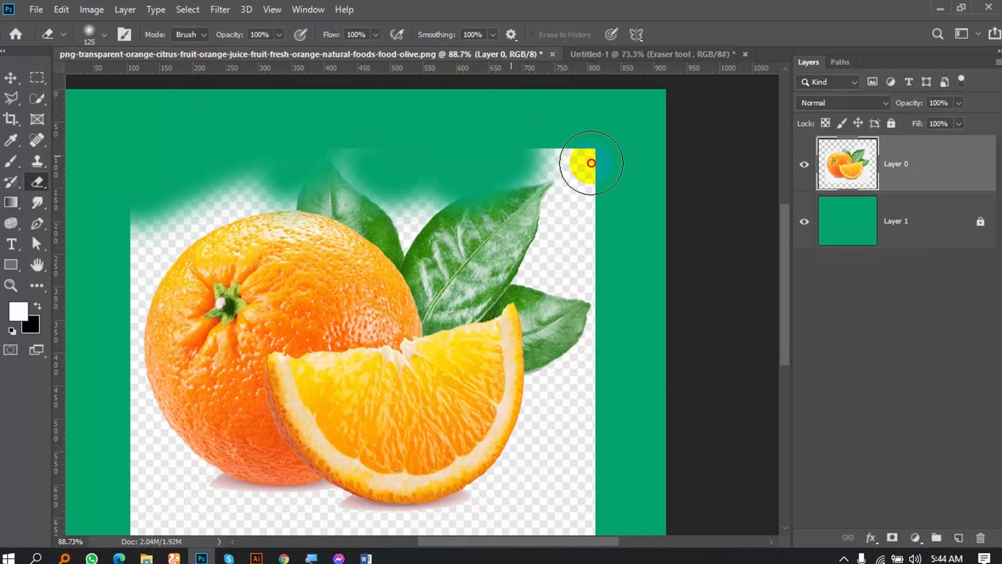
# Step back and forth through the erase strokes, ending with all of them undone.
pyautogui.hotkey('ctrl', 'z')
pyautogui.scroll(-2, 533, 206)
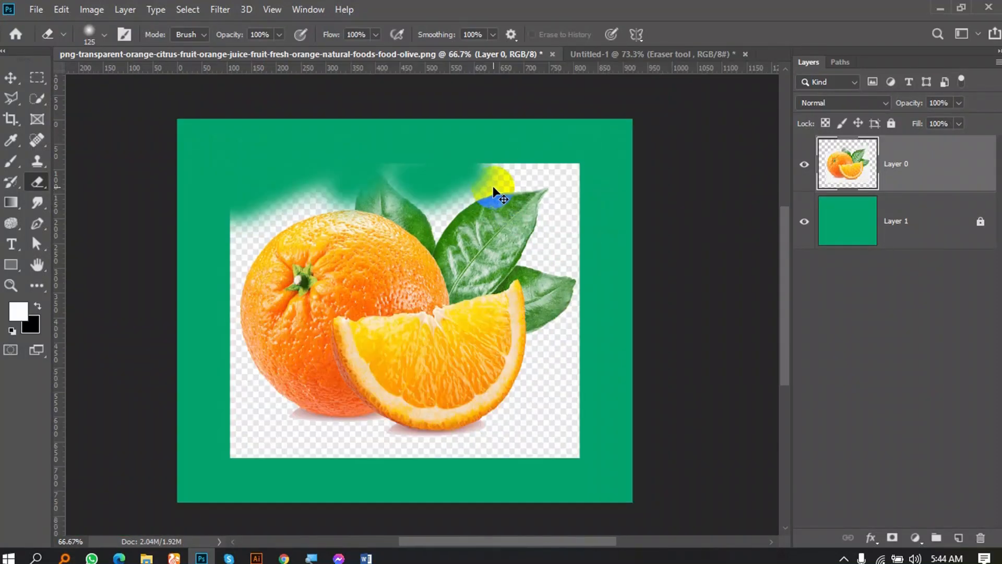
pyautogui.hotkey('ctrl', 'z')
pyautogui.hotkey('ctrl', 'z')
pyautogui.hotkey('ctrl', 'z')
pyautogui.hotkey('ctrl', 'shift', 'z')
pyautogui.hotkey('ctrl', 'shift', 'z')
pyautogui.hotkey('ctrl', 'shift', 'z')
pyautogui.hotkey('ctrl', 'shift', 'z')
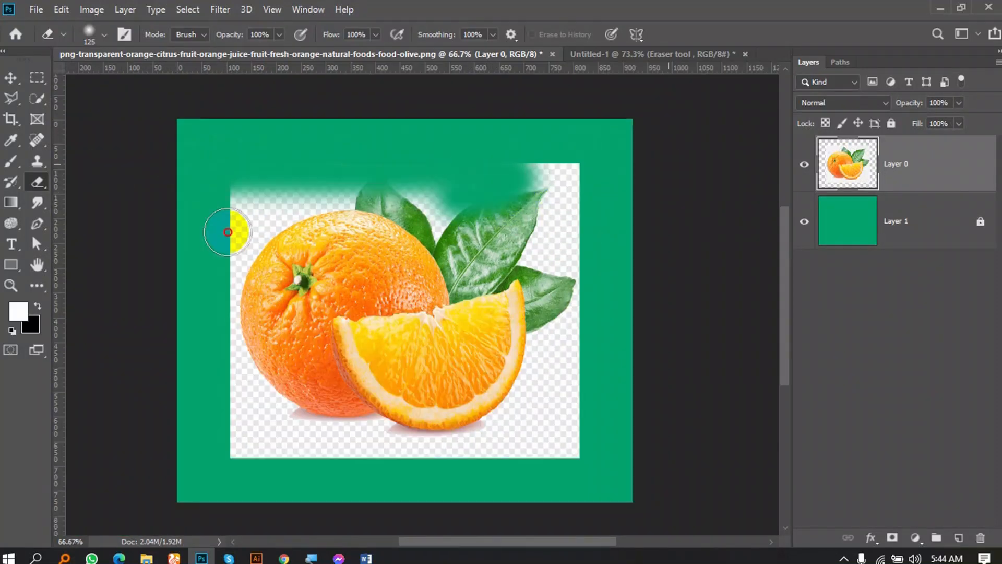
pyautogui.hotkey('ctrl', 'z')
pyautogui.hotkey('ctrl', 'z')
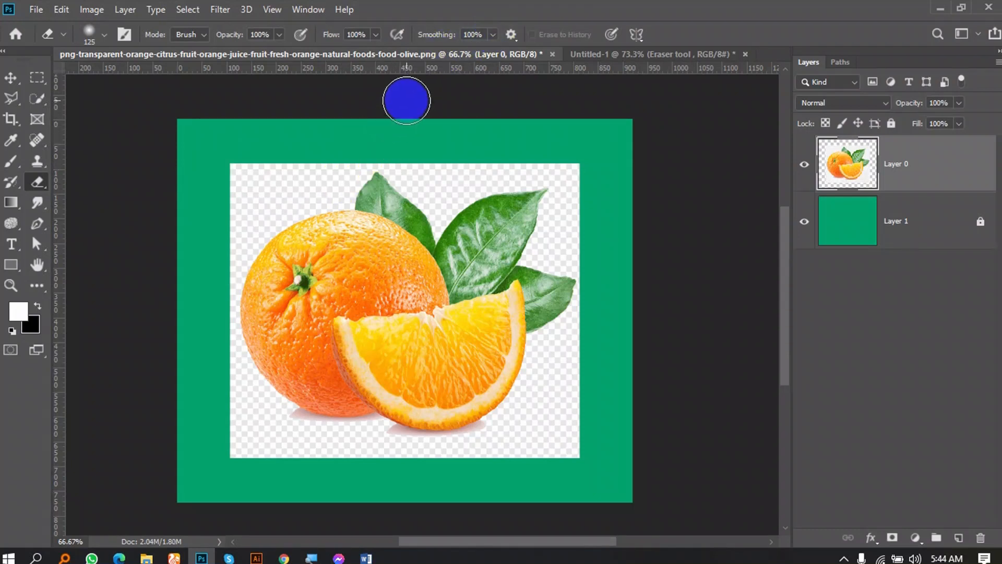
# Test eraser strokes along the picture's upper edge, including one at 61% opacity, and undo them.
pyautogui.moveTo(372, 143)
pyautogui.mouseDown()
pyautogui.moveTo(353, 164)
pyautogui.moveTo(414, 134)
pyautogui.mouseUp()
pyautogui.hotkey('ctrl', 'z')
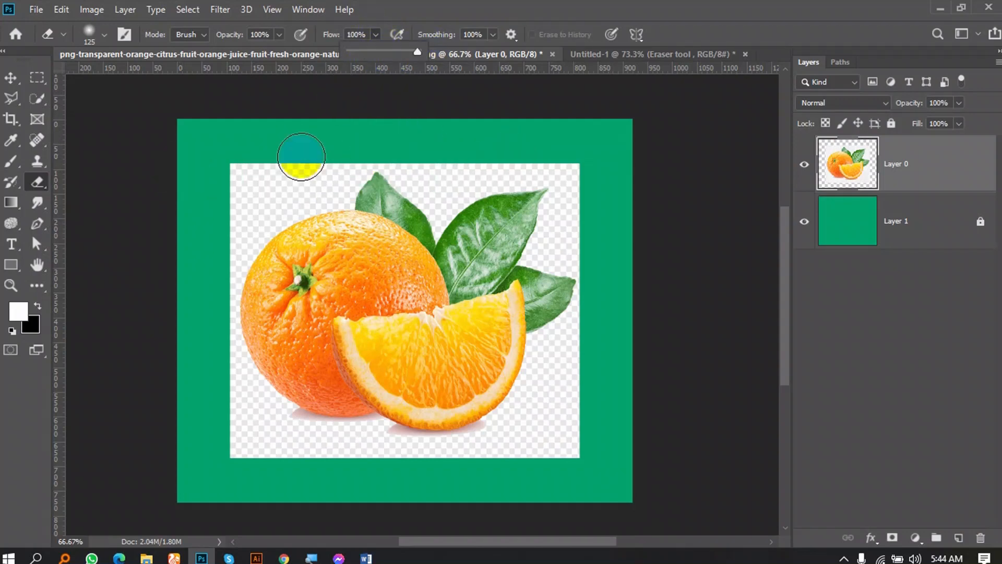
pyautogui.click(280, 35)
pyautogui.moveTo(282, 51); pyautogui.dragTo(253, 53)
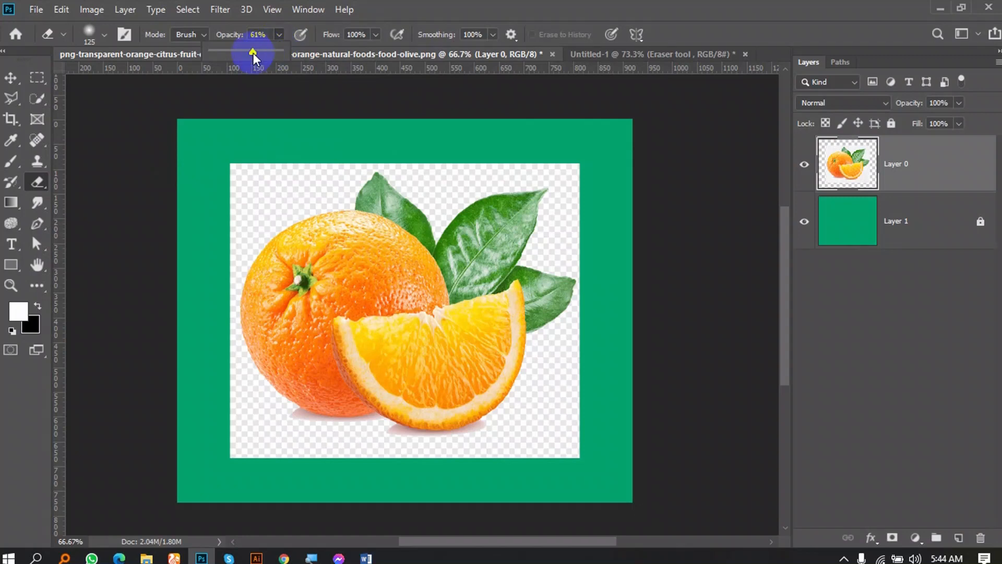
pyautogui.moveTo(245, 152); pyautogui.dragTo(439, 123)
pyautogui.hotkey('ctrl', 'z')
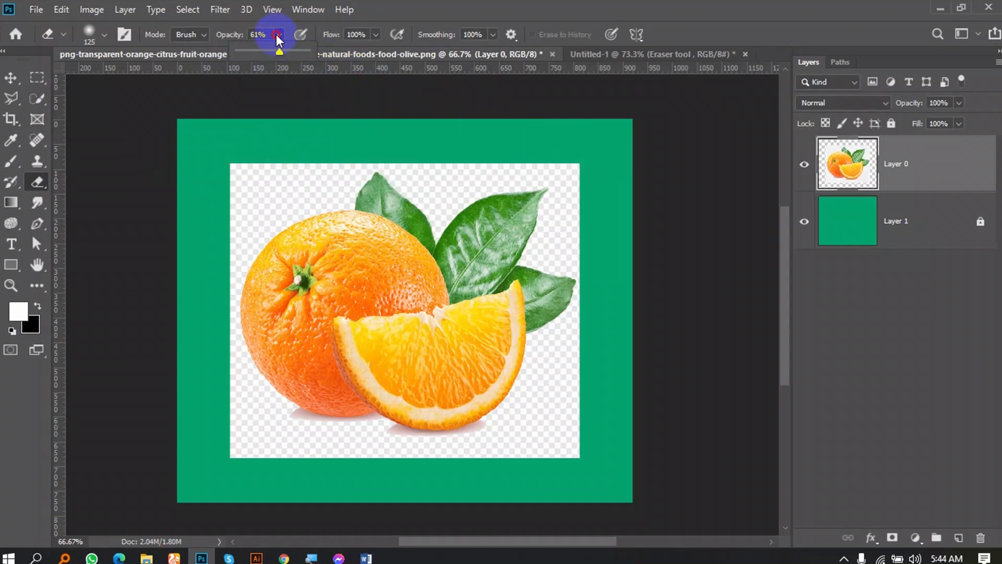
# Try the eraser in Pencil mode with a short stroke at the picture's upper edge, and undo it.
pyautogui.click(202, 36)
pyautogui.click(195, 61)
pyautogui.moveTo(322, 162)
pyautogui.mouseDown()
pyautogui.moveTo(250, 175)
pyautogui.moveTo(344, 160)
pyautogui.mouseUp()
pyautogui.hotkey('ctrl', 'z')
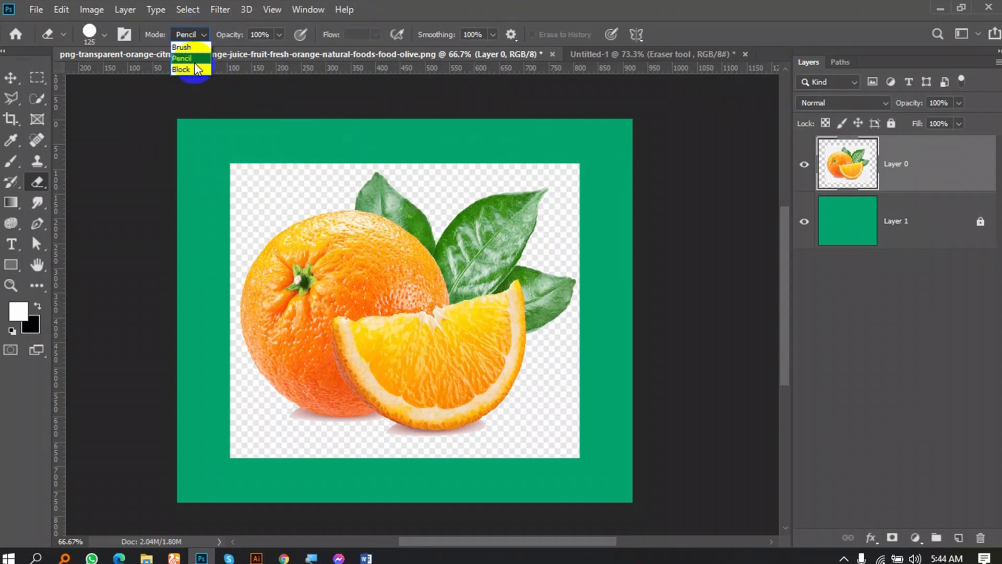
# Try the eraser in Block mode with marks above and beside the orange, undo them and return to Brush mode.
pyautogui.click(194, 67)
pyautogui.moveTo(272, 182); pyautogui.dragTo(443, 180)
pyautogui.click(284, 201)
pyautogui.click(250, 221)
pyautogui.click(243, 261)
pyautogui.hotkey('ctrl', 'z')
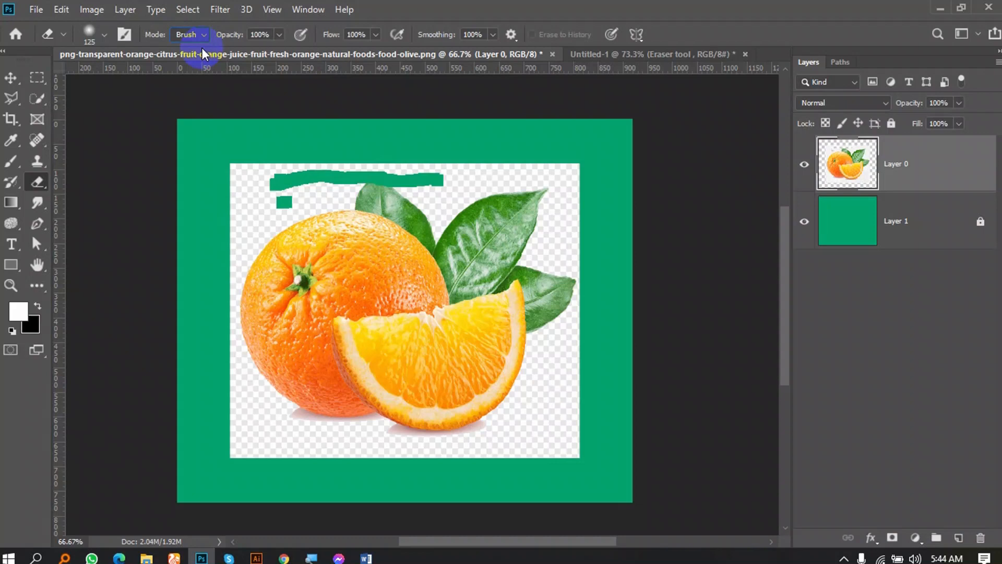
pyautogui.hotkey('ctrl', 'z')
pyautogui.hotkey('ctrl', 'z')
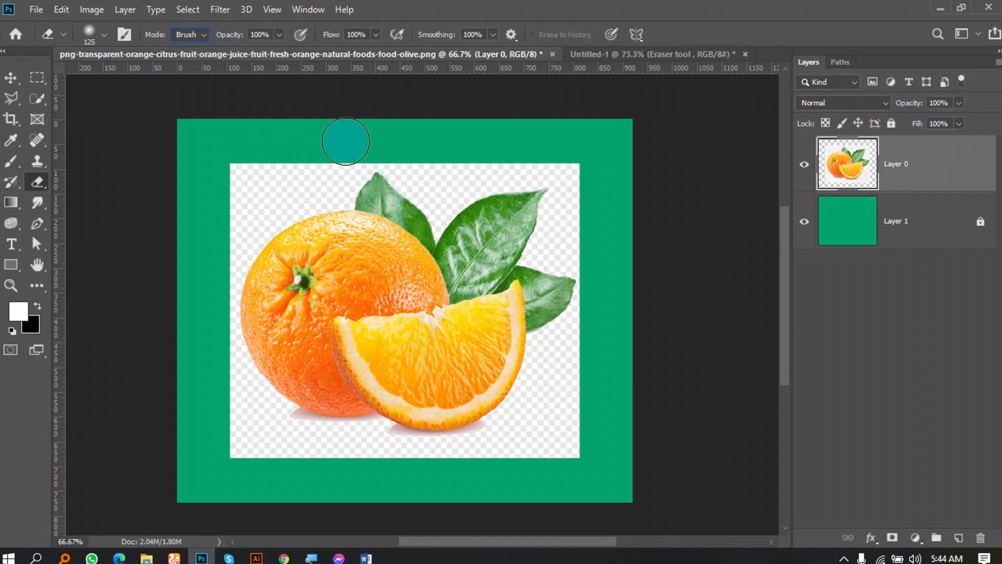
# Enlarge the eraser brush to 300 px, test it with a stroke over the leaves and undo the stroke.
pyautogui.click(440, 194)
pyautogui.press(']')
pyautogui.press(']')
pyautogui.press(']')
pyautogui.press(']')
pyautogui.press(']')
pyautogui.moveTo(437, 152)
pyautogui.mouseDown()
pyautogui.moveTo(206, 146)
pyautogui.moveTo(612, 165)
pyautogui.moveTo(206, 179)
pyautogui.moveTo(637, 219)
pyautogui.moveTo(194, 246)
pyautogui.moveTo(652, 277)
pyautogui.mouseUp()
pyautogui.hotkey('ctrl', 'z')
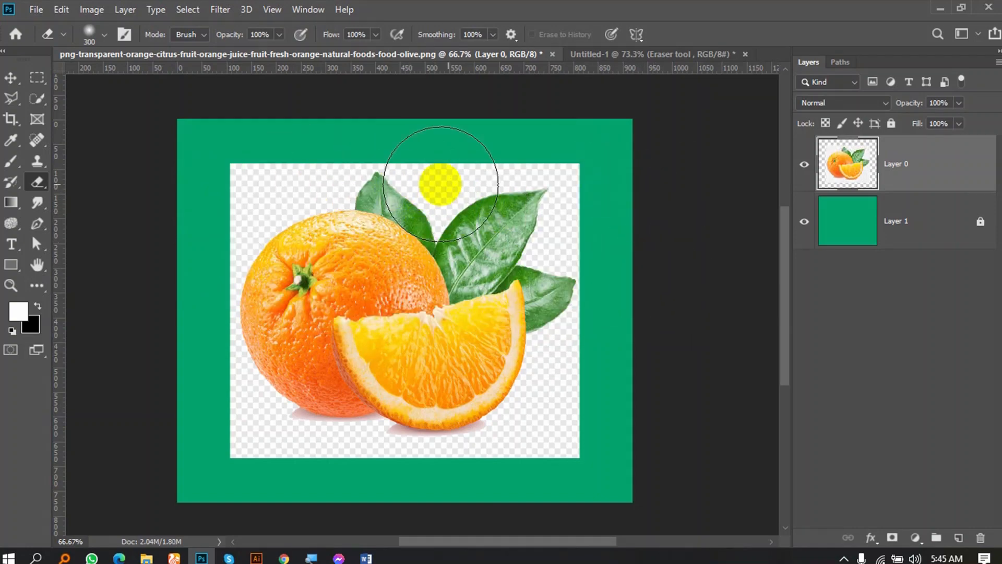
pyautogui.click(42, 196)
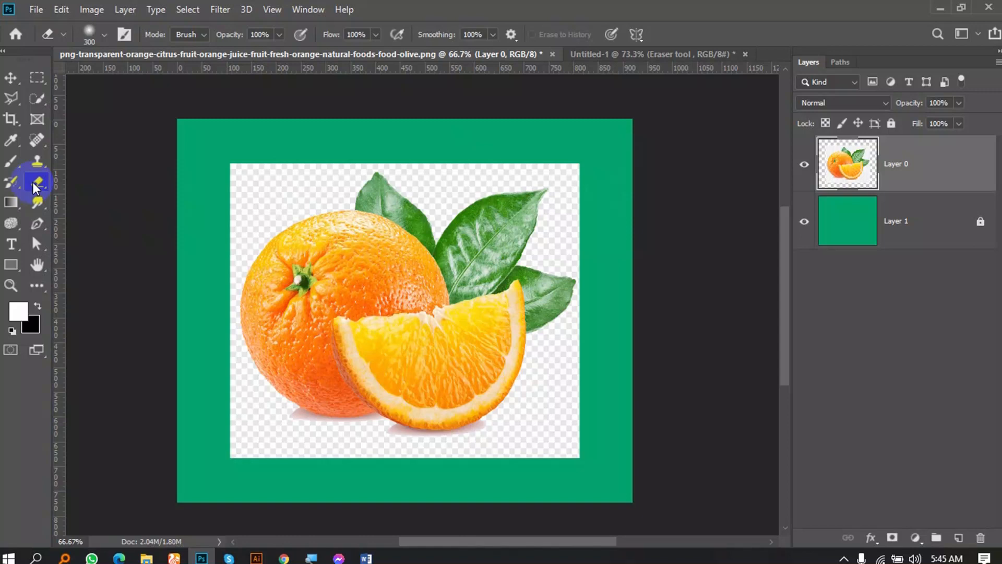
pyautogui.click(99, 195)
pyautogui.click(15, 177)
pyautogui.click(37, 98)
pyautogui.click(105, 99)
pyautogui.moveTo(300, 184); pyautogui.dragTo(251, 174)
pyautogui.click(139, 141)
# Try deleting the checkered background of Layer 0 through a Magic Wand selection, and undo both the deletion and the selection.
pyautogui.click(37, 98)
pyautogui.click(112, 115)
pyautogui.click(333, 198)
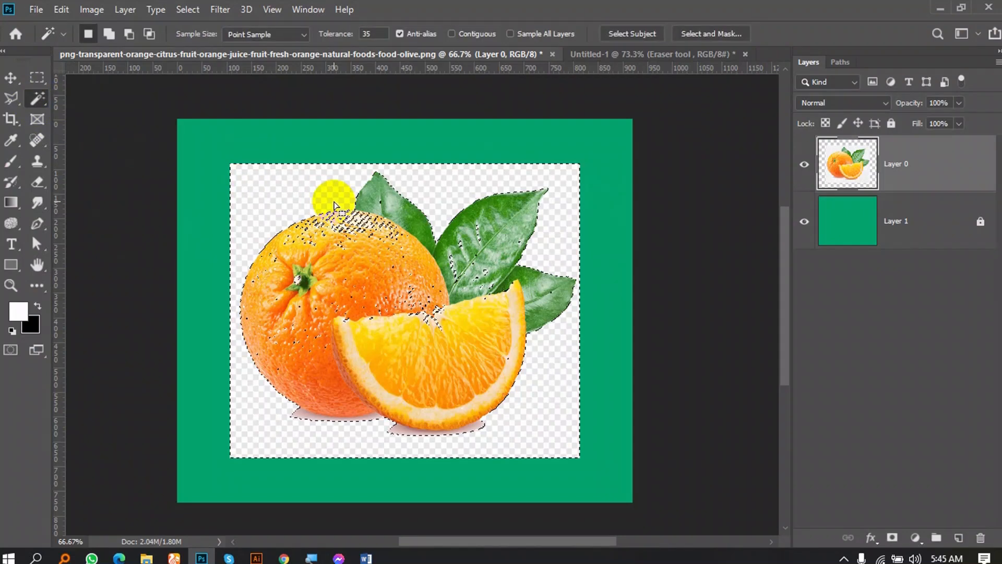
pyautogui.scroll(7, 337, 228)
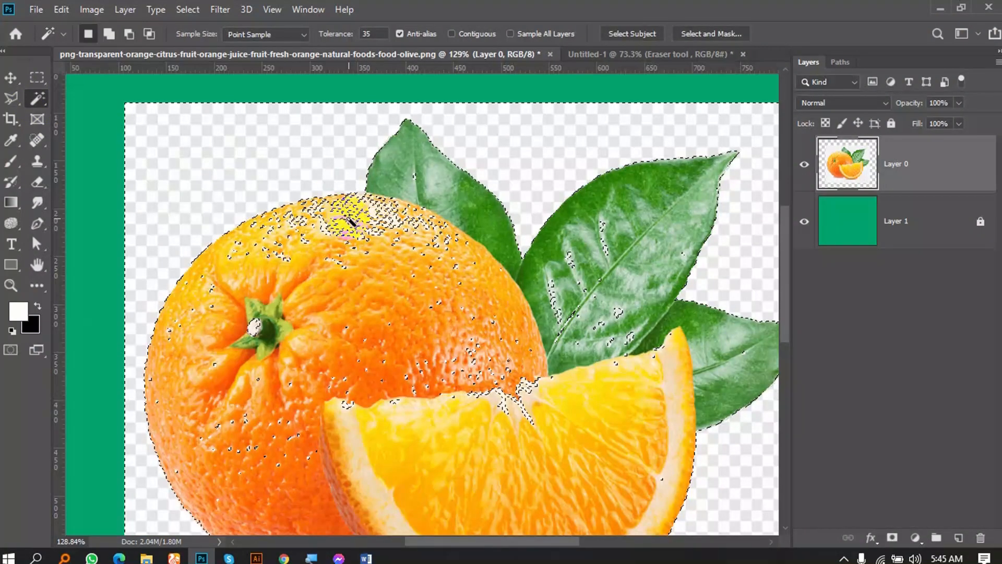
pyautogui.press('Delete')
pyautogui.scroll(-4, 376, 230)
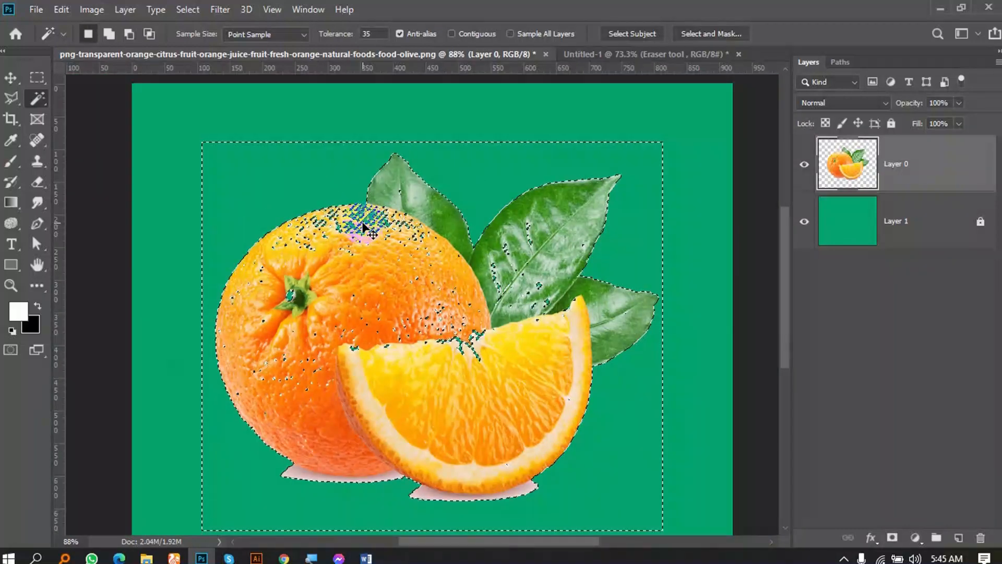
pyautogui.hotkey('ctrl', 'z')
pyautogui.hotkey('ctrl', 'z')
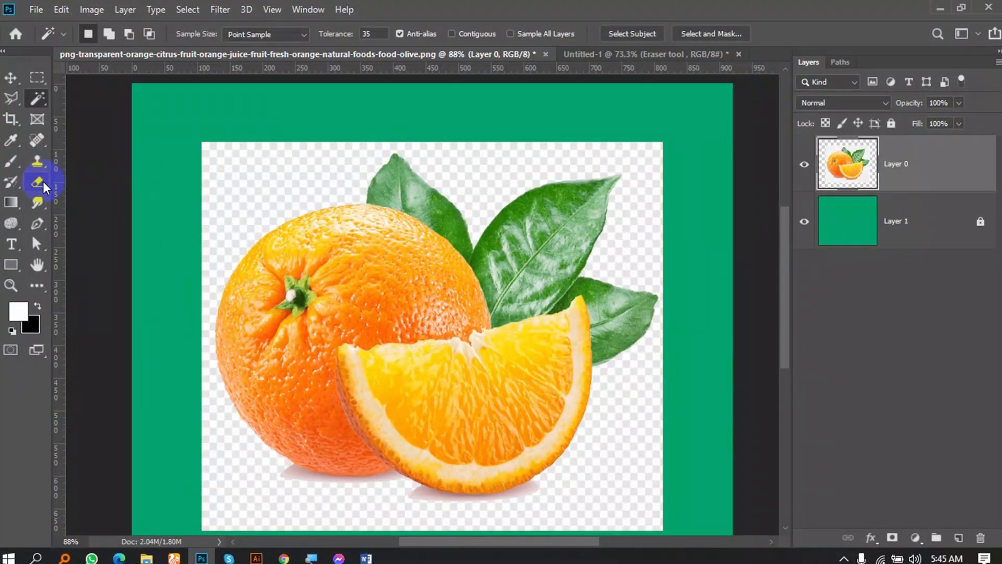
# Activate the Background Eraser Tool with an 80 px brush and set its sampling to Continuous.
pyautogui.click(42, 182)
pyautogui.click(120, 197)
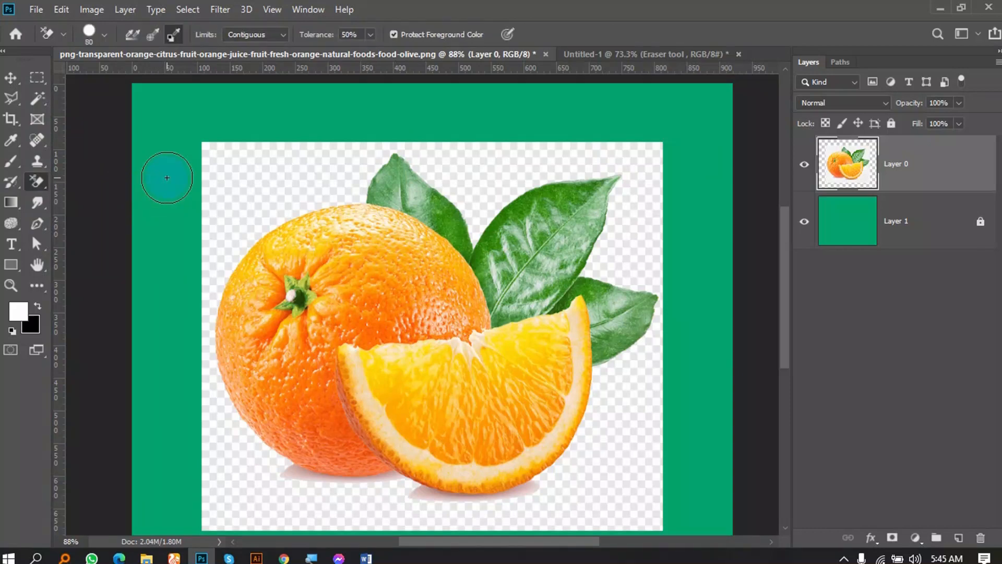
pyautogui.scroll(2, 175, 177)
pyautogui.moveTo(182, 179)
pyautogui.mouseDown()
pyautogui.moveTo(251, 192)
pyautogui.moveTo(190, 179)
pyautogui.mouseUp()
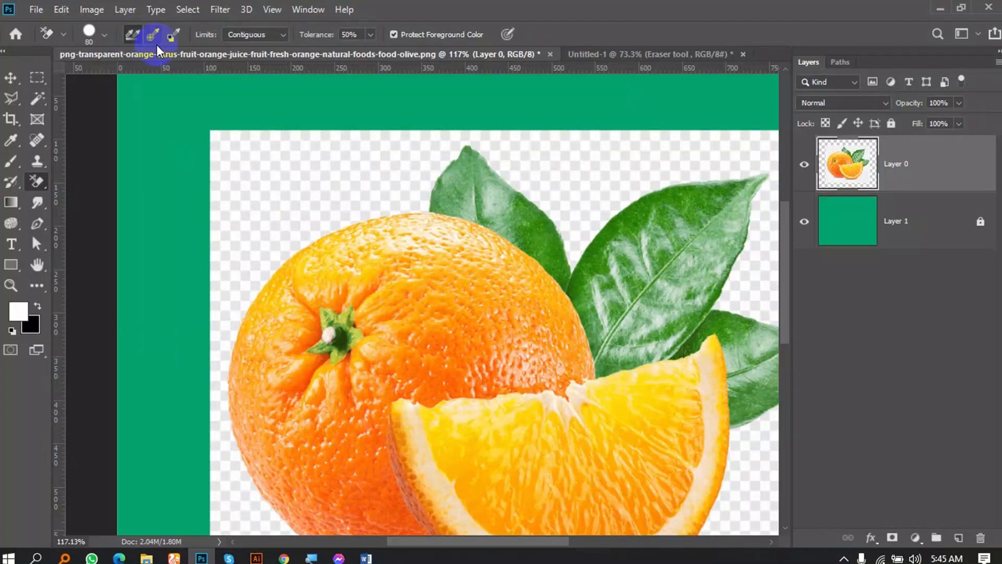
pyautogui.click(132, 34)
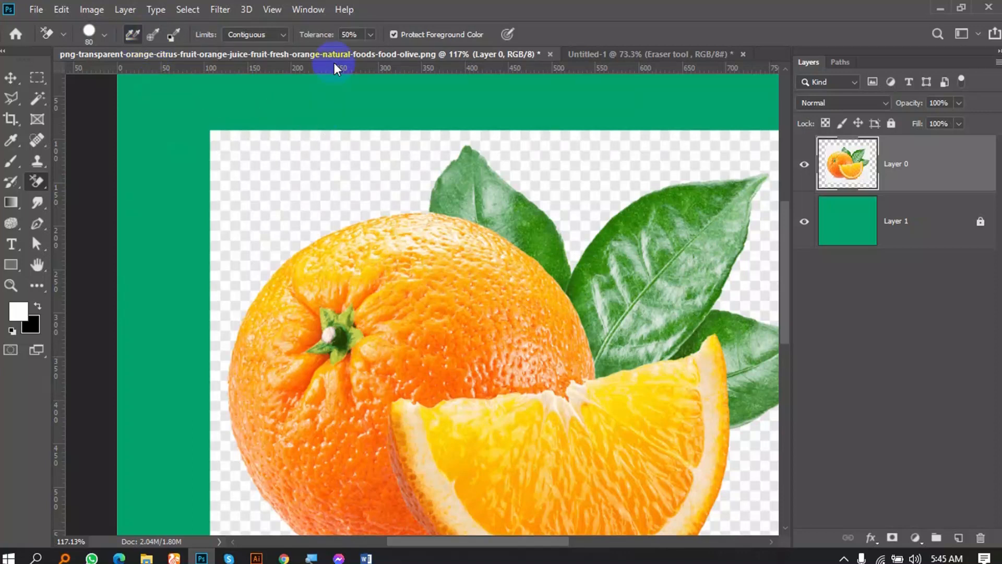
# Try the Background Eraser on the orange's peel just above the stem, and undo it.
pyautogui.click(370, 272)
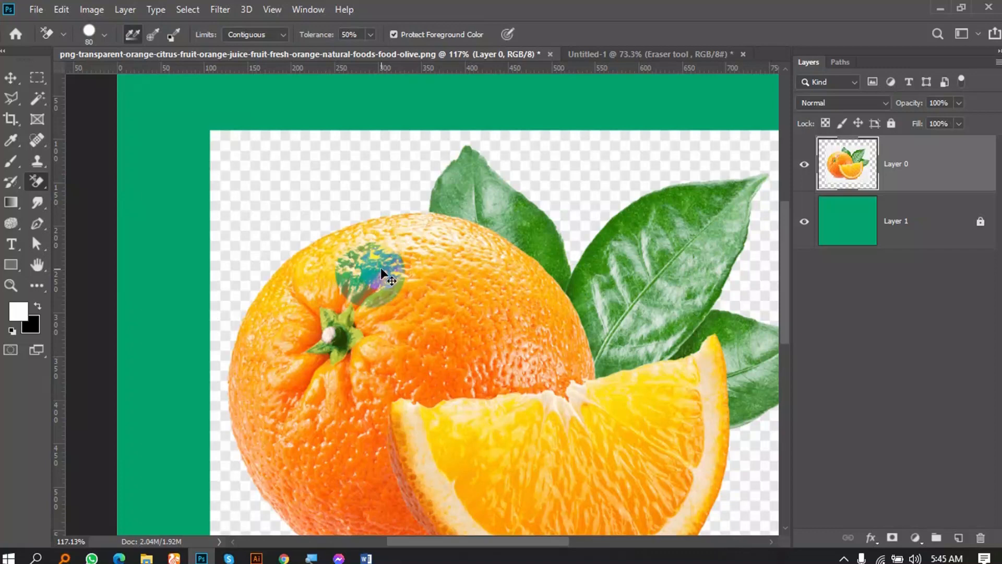
pyautogui.hotkey('ctrl', 'alt', 'z')
pyautogui.scroll(-1, 319, 242)
pyautogui.scroll(-1, 324, 238)
# Toggle the green Layer 1 off and on, and make Layer 0 active again.
pyautogui.click(879, 223)
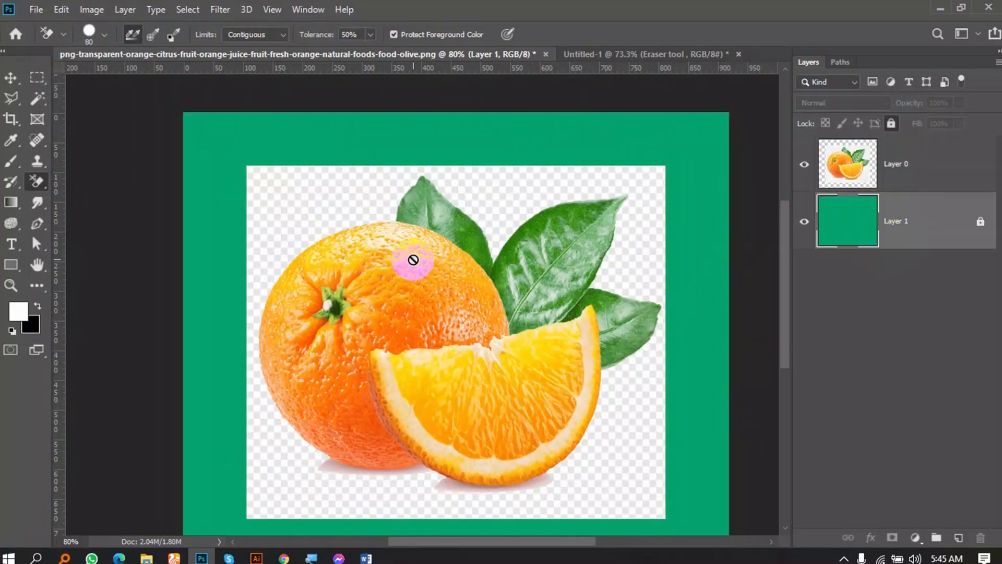
pyautogui.click(805, 222)
pyautogui.click(806, 222)
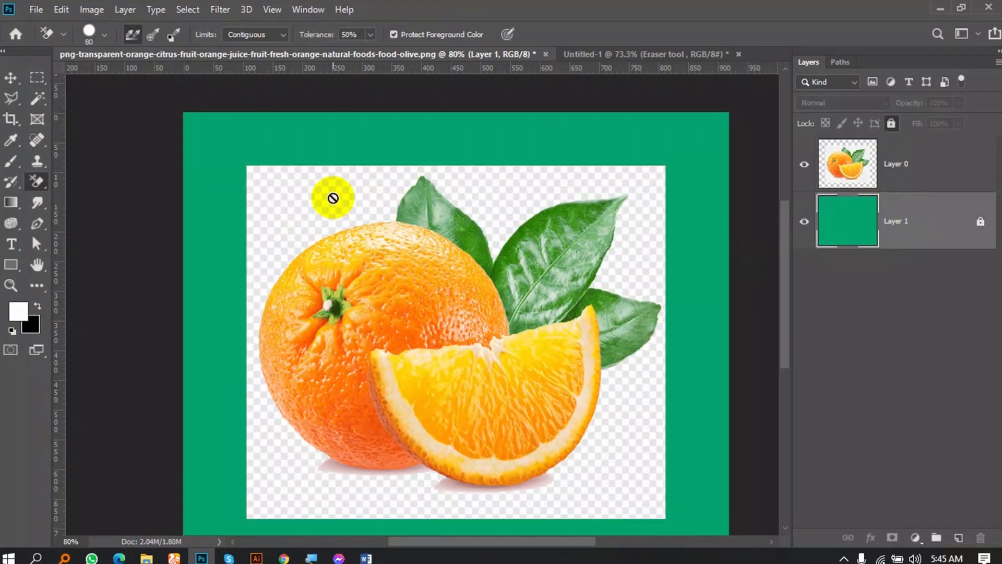
pyautogui.scroll(1, 308, 190)
pyautogui.scroll(1, 311, 211)
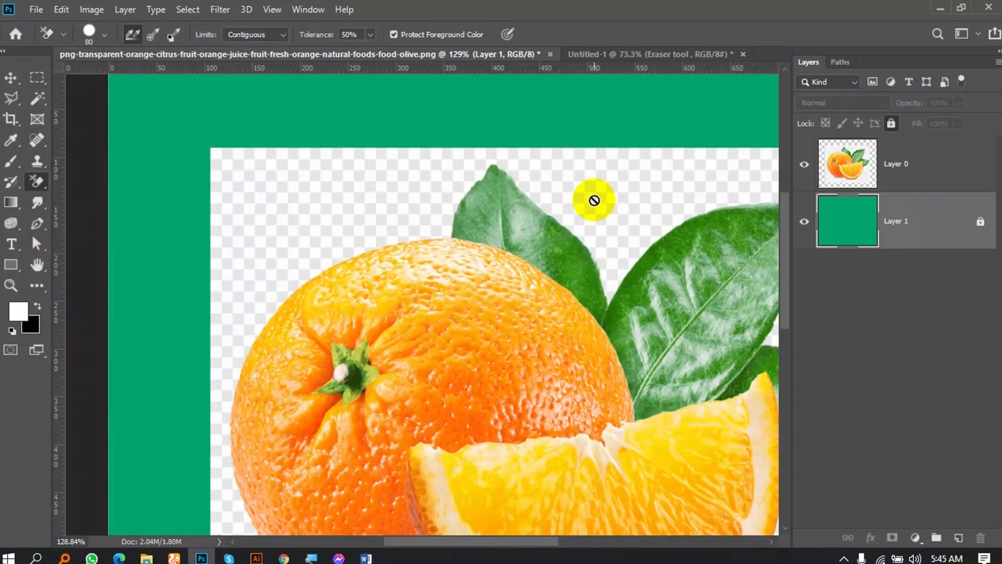
pyautogui.click(883, 191)
# Switch back to the standard Eraser Tool for Layer 0.
pyautogui.scroll(-1, 380, 224)
pyautogui.scroll(2, 332, 219)
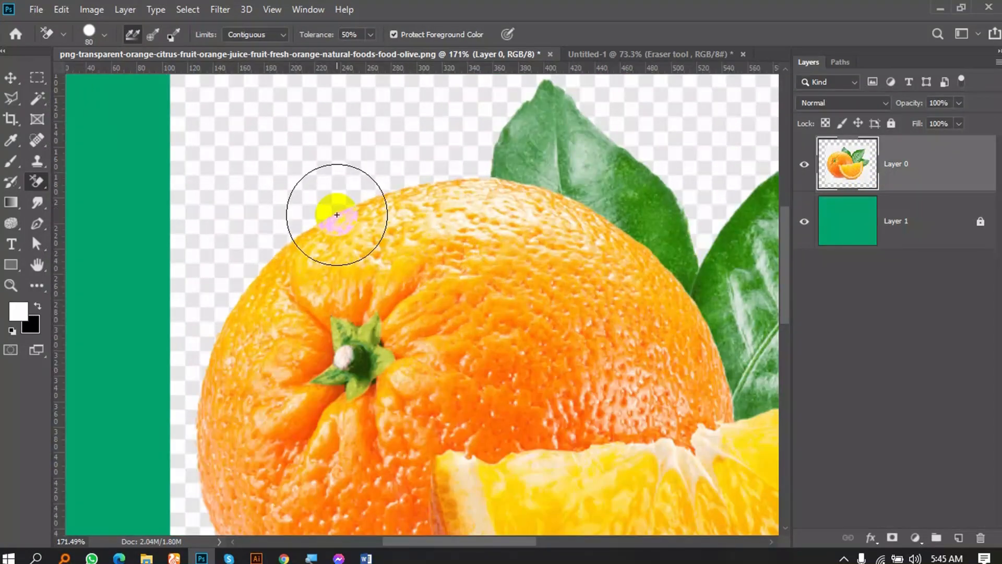
pyautogui.scroll(-1, 344, 201)
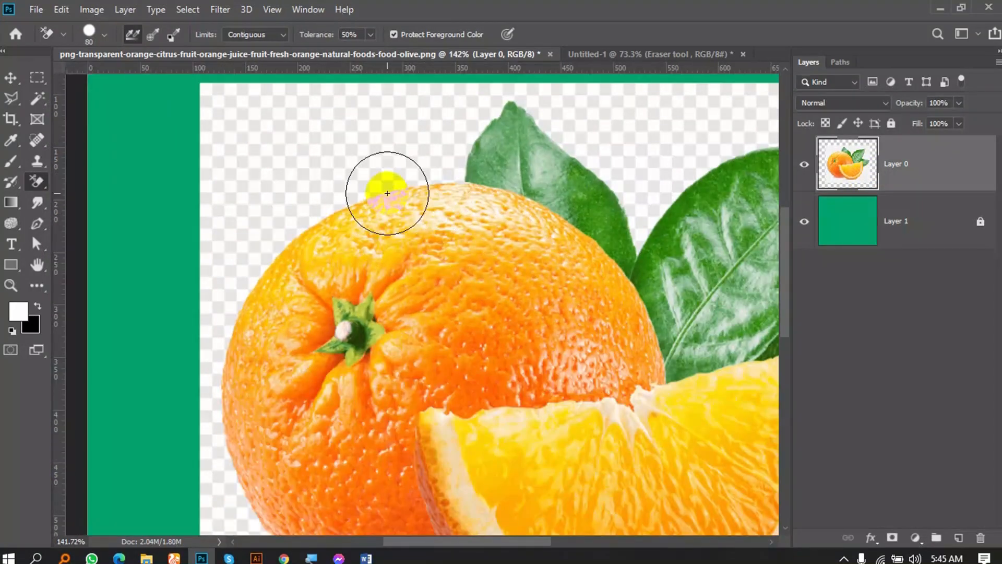
pyautogui.rightClick(43, 182)
pyautogui.click(96, 182)
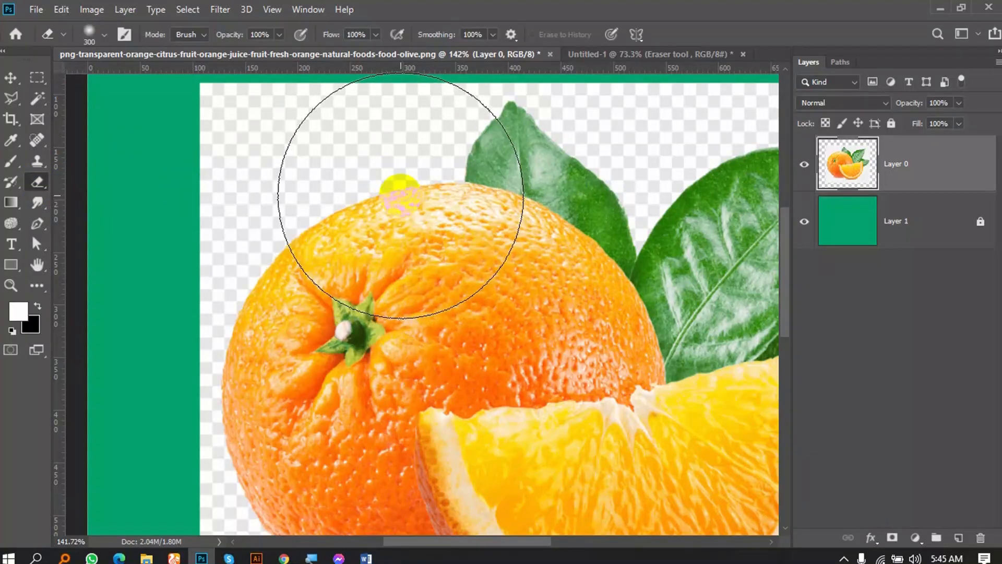
# Reduce the eraser brush to 125 px, try a soft stroke over the orange's upper edge, and undo it.
pyautogui.press('[')
pyautogui.press('[')
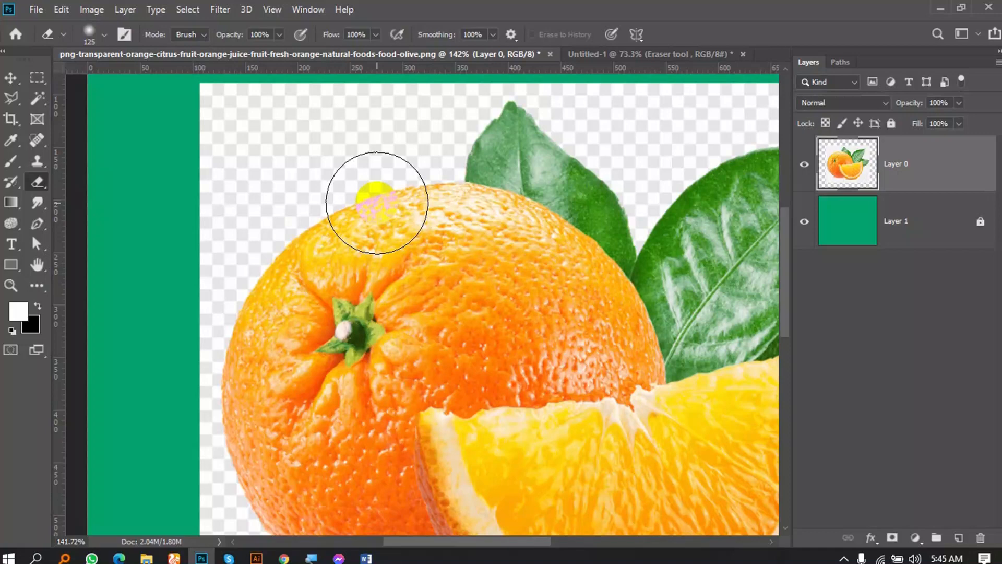
pyautogui.moveTo(377, 202); pyautogui.dragTo(387, 174)
pyautogui.hotkey('ctrl', 'z')
# Change the eraser brush to Hard Round, try one dab on the orange's upper edge, and undo it.
pyautogui.rightClick(394, 202)
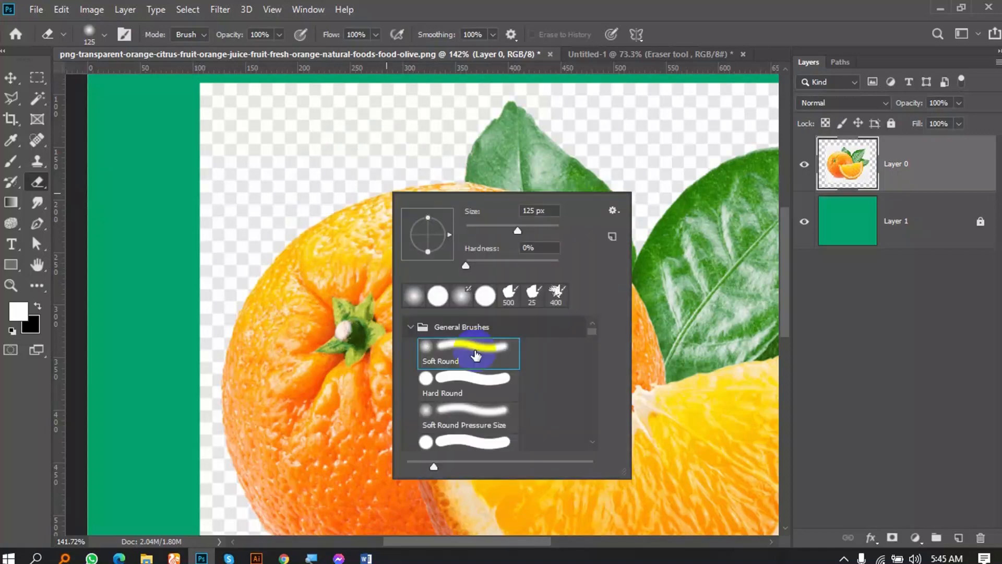
pyautogui.doubleClick(469, 388)
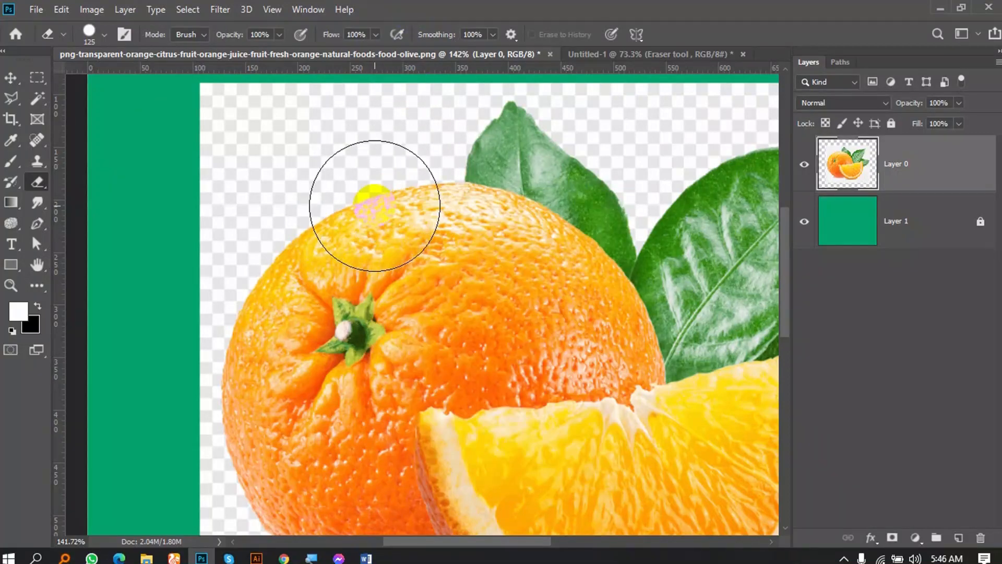
pyautogui.click(374, 206)
pyautogui.hotkey('ctrl', 'z')
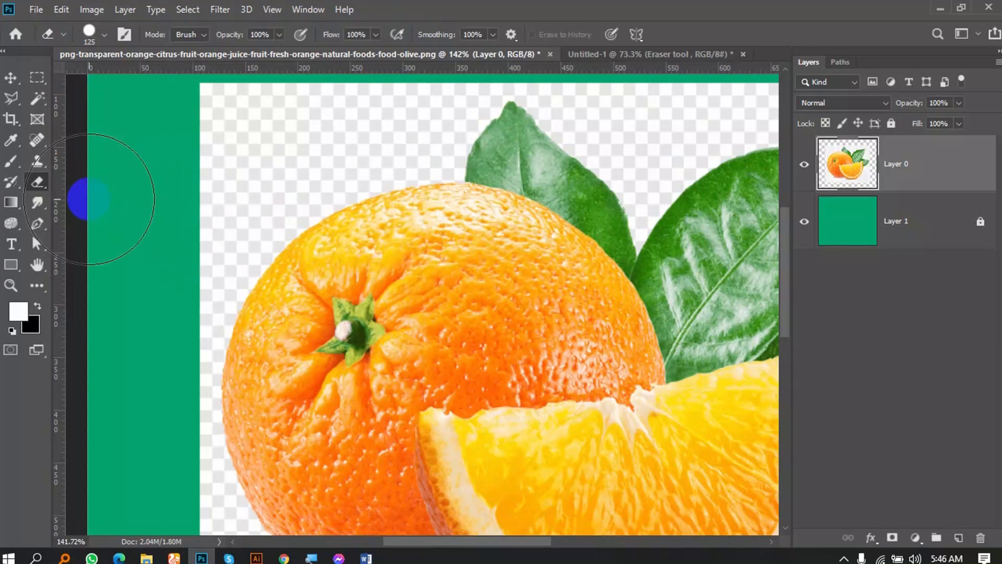
# Switch to the Background Eraser Tool, try strokes along the orange's upper-left edge, and undo them.
pyautogui.rightClick(36, 189)
pyautogui.click(96, 204)
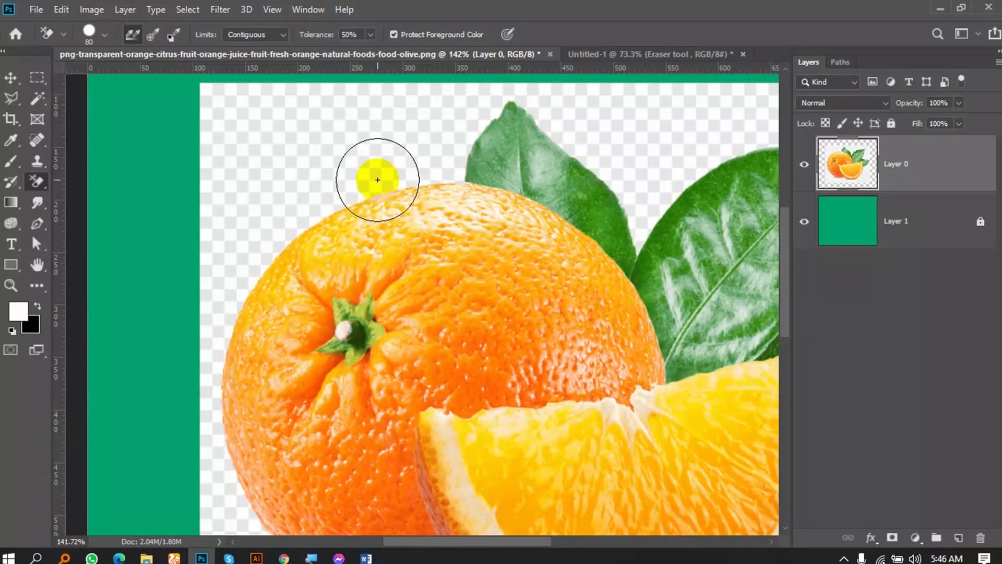
pyautogui.moveTo(360, 191)
pyautogui.mouseDown()
pyautogui.moveTo(319, 193)
pyautogui.moveTo(350, 194)
pyautogui.mouseUp()
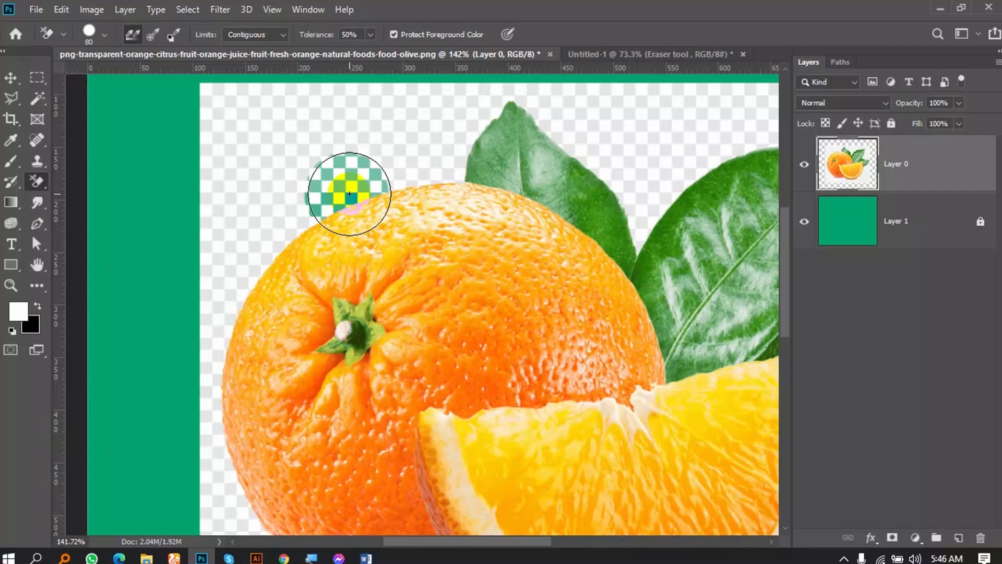
pyautogui.hotkey('ctrl', 'z')
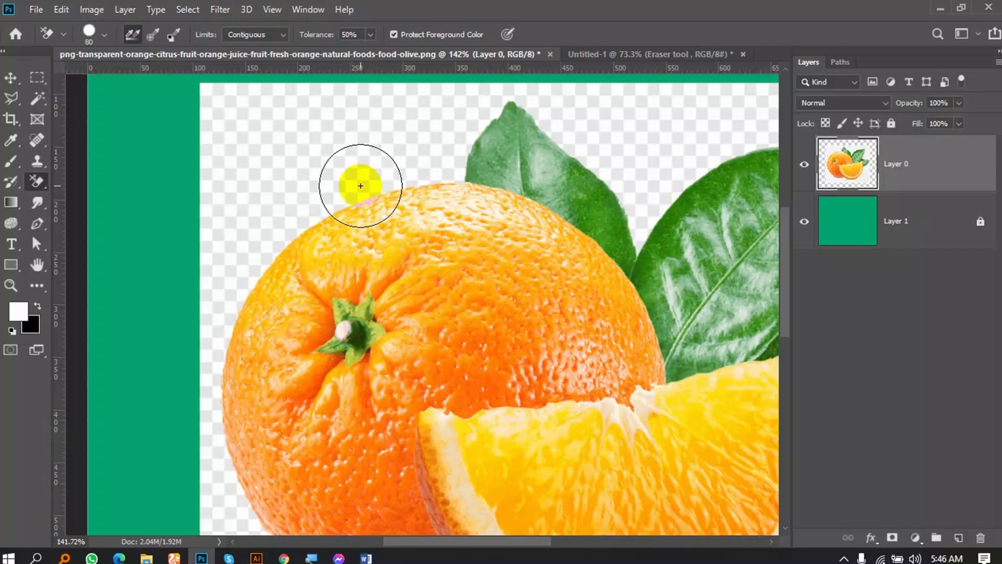
pyautogui.moveTo(342, 190)
pyautogui.mouseDown()
pyautogui.moveTo(342, 179)
pyautogui.moveTo(425, 168)
pyautogui.moveTo(335, 168)
pyautogui.moveTo(264, 232)
pyautogui.moveTo(234, 291)
pyautogui.moveTo(255, 271)
pyautogui.mouseUp()
pyautogui.hotkey('ctrl', 'z')
# Turn off Protect Foreground Color and undo the trial erasures above the orange.
pyautogui.click(407, 39)
pyautogui.moveTo(371, 114)
pyautogui.mouseDown()
pyautogui.moveTo(370, 160)
pyautogui.moveTo(331, 190)
pyautogui.moveTo(341, 179)
pyautogui.mouseUp()
pyautogui.hotkey('ctrl', 'z')
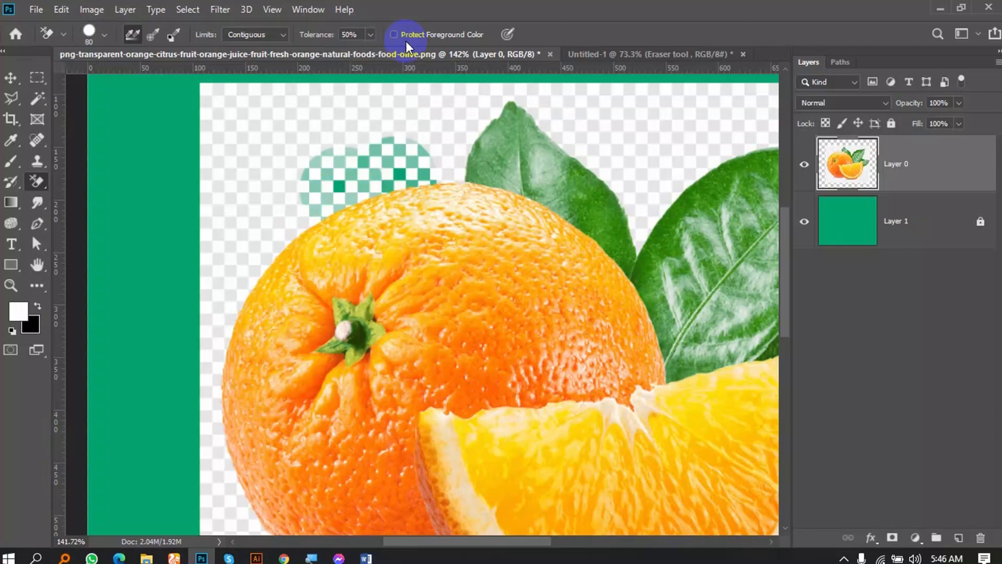
pyautogui.hotkey('ctrl', 'z')
pyautogui.hotkey('ctrl', 'z')
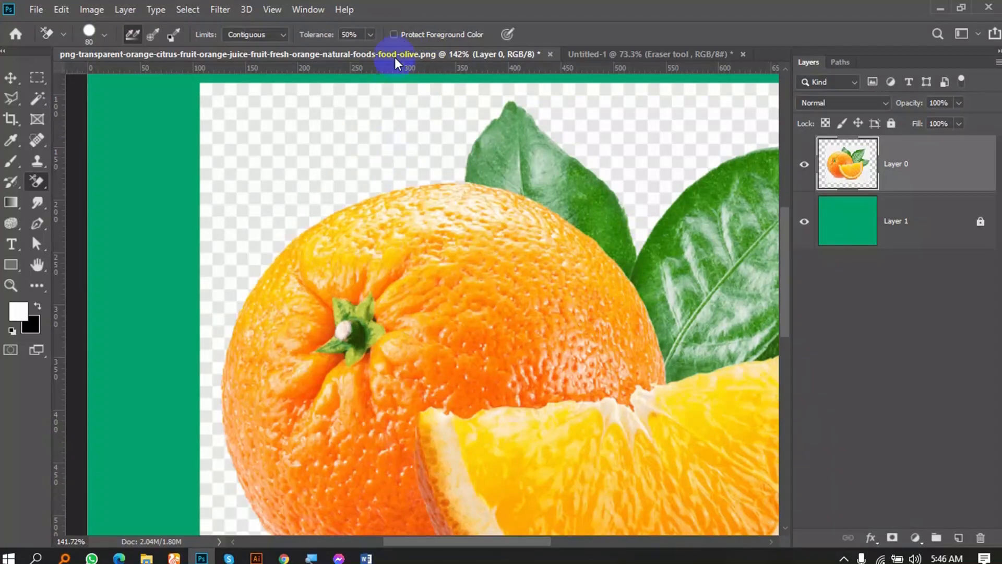
# Try the Background Eraser without foreground protection from above the orange down onto its upper-left peel, and undo it.
pyautogui.moveTo(351, 197); pyautogui.dragTo(346, 196)
pyautogui.moveTo(397, 173)
pyautogui.mouseDown()
pyautogui.moveTo(307, 213)
pyautogui.moveTo(256, 268)
pyautogui.moveTo(231, 331)
pyautogui.moveTo(255, 277)
pyautogui.moveTo(307, 210)
pyautogui.moveTo(338, 188)
pyautogui.moveTo(378, 218)
pyautogui.moveTo(396, 265)
pyautogui.moveTo(393, 206)
pyautogui.moveTo(368, 195)
pyautogui.mouseUp()
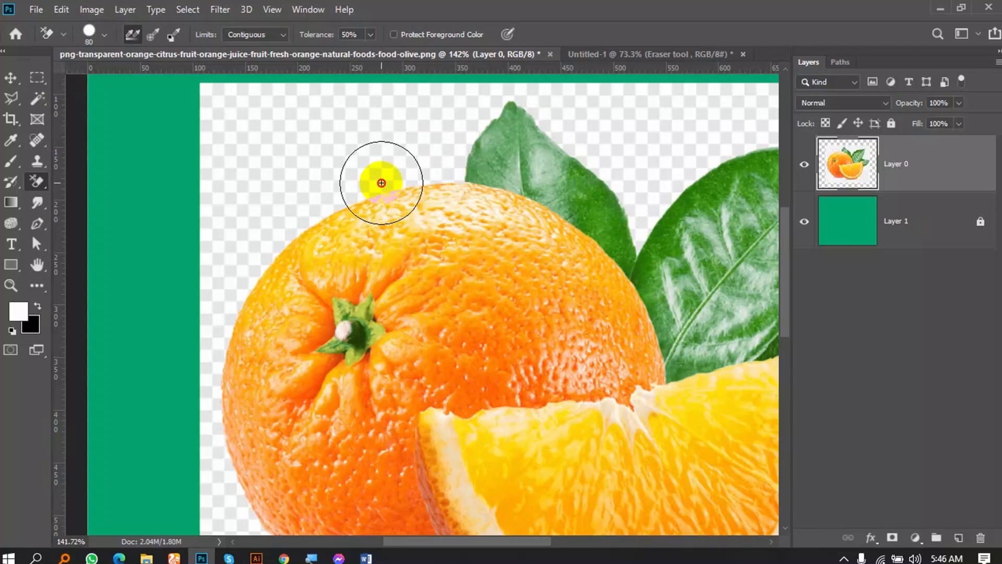
pyautogui.click(381, 183)
pyautogui.moveTo(383, 181)
pyautogui.mouseDown()
pyautogui.moveTo(316, 209)
pyautogui.moveTo(255, 257)
pyautogui.moveTo(289, 271)
pyautogui.mouseUp()
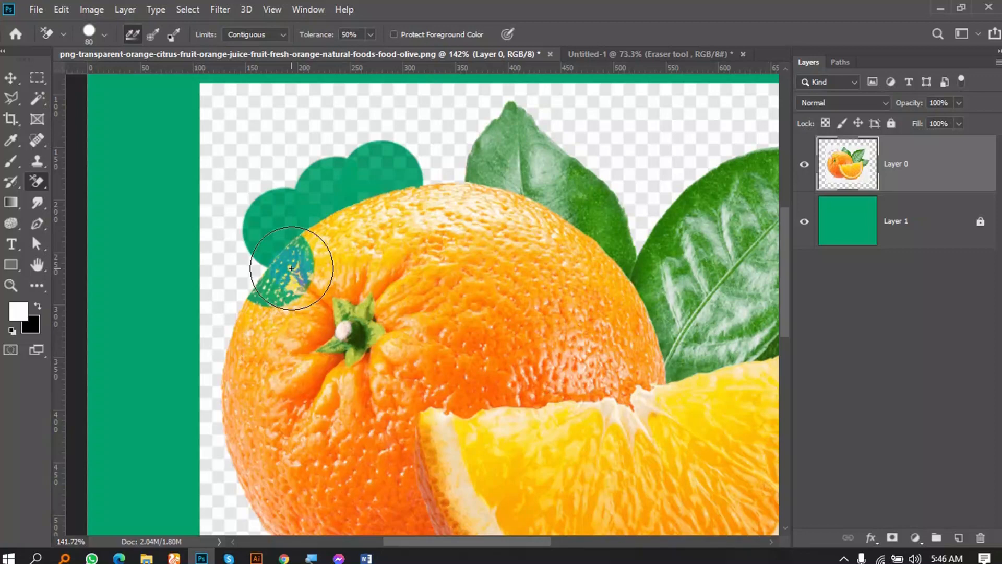
pyautogui.hotkey('ctrl', 'z')
# Try erasing the background along the orange's upper-left outline, inspect the erased edge up close, and undo it.
pyautogui.click(430, 169)
pyautogui.moveTo(430, 169)
pyautogui.mouseDown()
pyautogui.moveTo(365, 187)
pyautogui.moveTo(263, 249)
pyautogui.moveTo(217, 291)
pyautogui.moveTo(253, 318)
pyautogui.mouseUp()
pyautogui.scroll(-2, 418, 245)
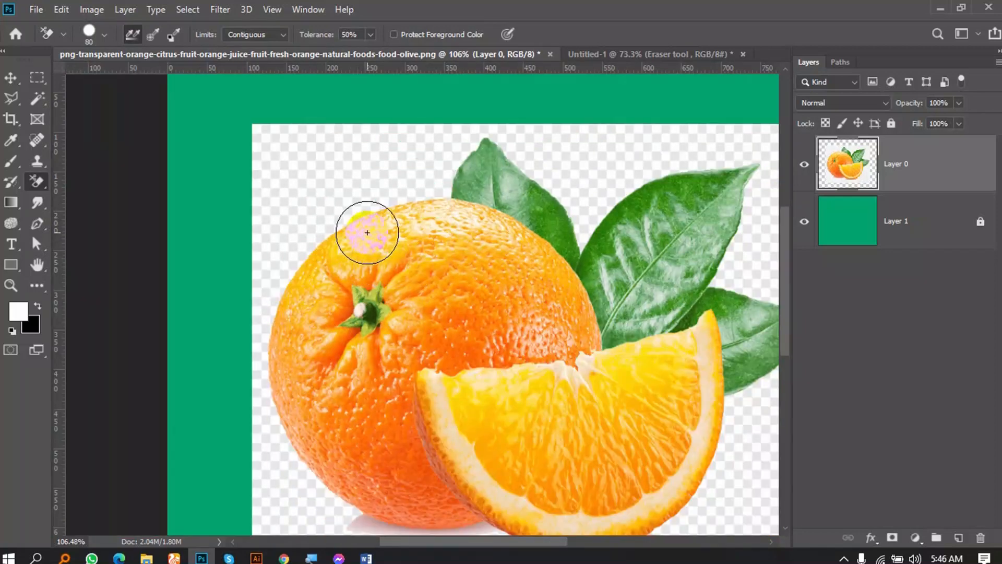
pyautogui.scroll(2, 370, 213)
pyautogui.moveTo(418, 166)
pyautogui.mouseDown()
pyautogui.moveTo(391, 190)
pyautogui.moveTo(336, 202)
pyautogui.moveTo(279, 257)
pyautogui.mouseUp()
pyautogui.scroll(3, 346, 178)
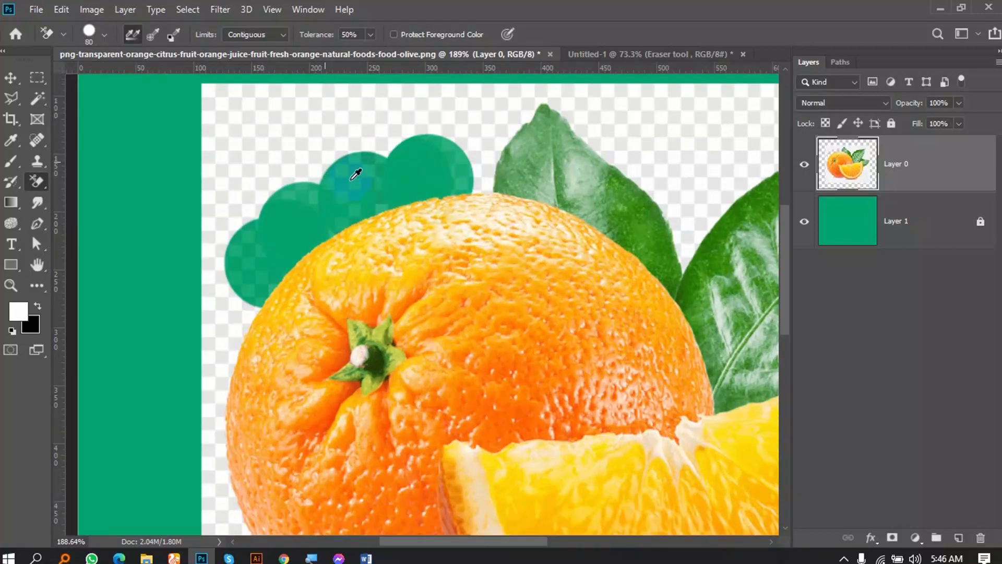
pyautogui.scroll(4, 359, 183)
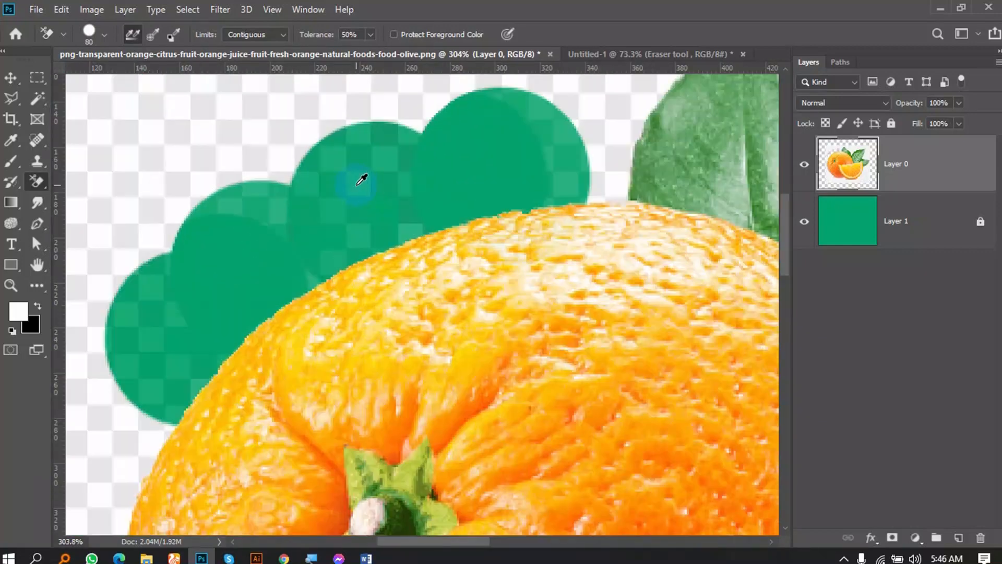
pyautogui.scroll(-6, 361, 185)
pyautogui.hotkey('ctrl', 'z')
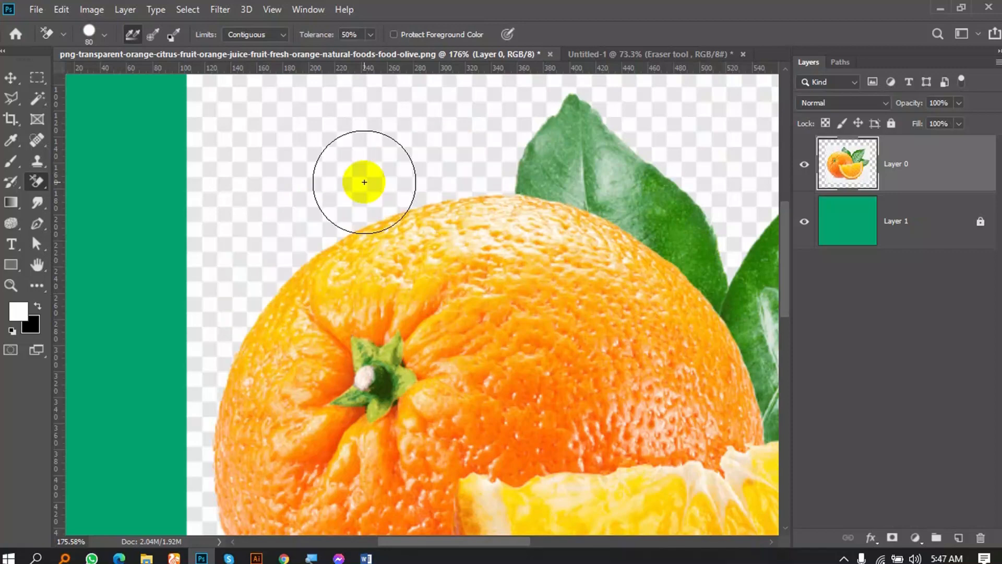
# Set the Background Eraser tolerance to 89%, try it along the orange's upper-left edge, and undo it.
pyautogui.scroll(-3, 366, 178)
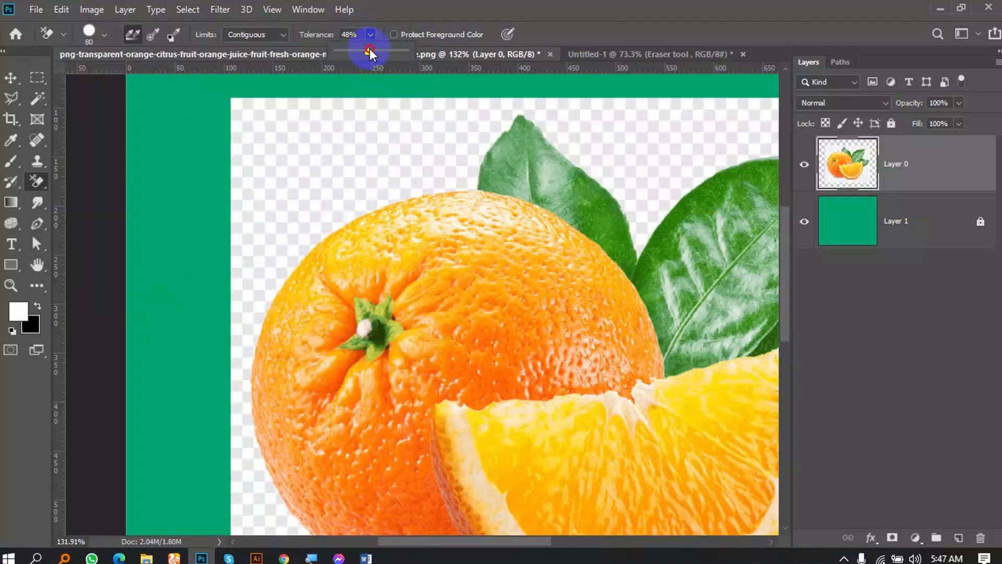
pyautogui.moveTo(394, 52); pyautogui.dragTo(399, 52)
pyautogui.scroll(1, 402, 123)
pyautogui.click(430, 192)
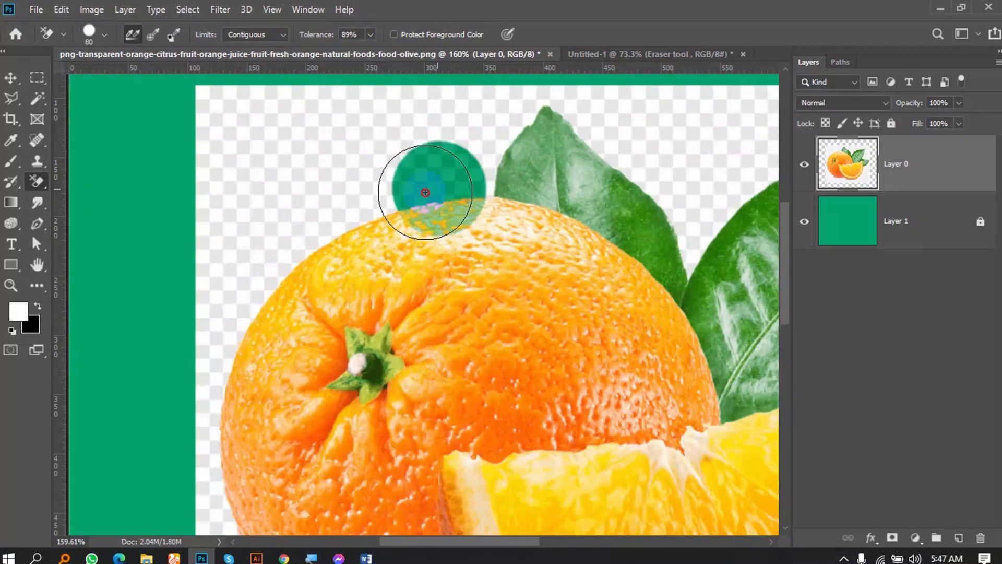
pyautogui.moveTo(389, 202)
pyautogui.mouseDown()
pyautogui.moveTo(352, 210)
pyautogui.moveTo(276, 258)
pyautogui.moveTo(235, 320)
pyautogui.mouseUp()
pyautogui.hotkey('ctrl', 'z')
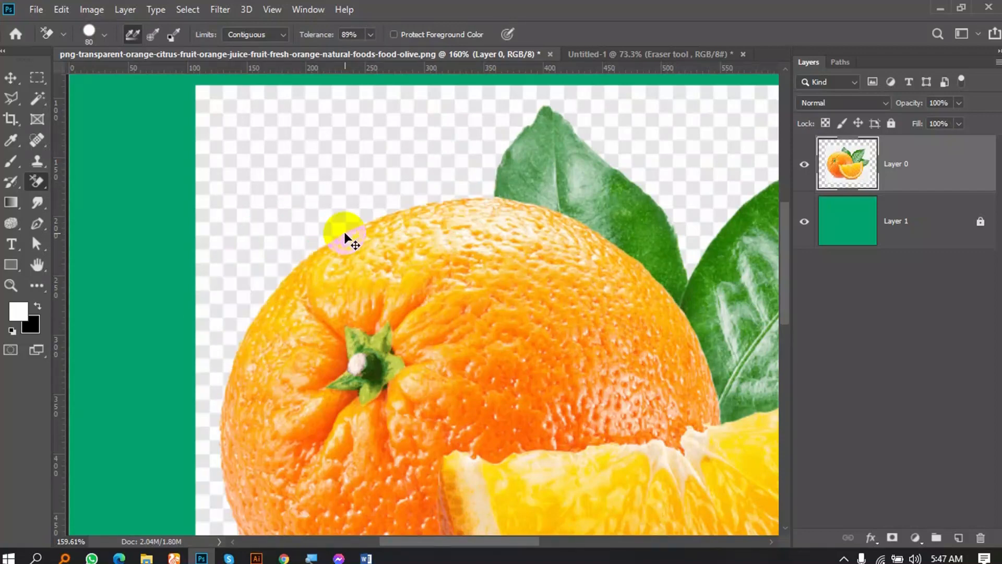
# Try one Continuous-sampling stroke from the background down across the orange beside the stem, and undo it.
pyautogui.scroll(-1, 369, 215)
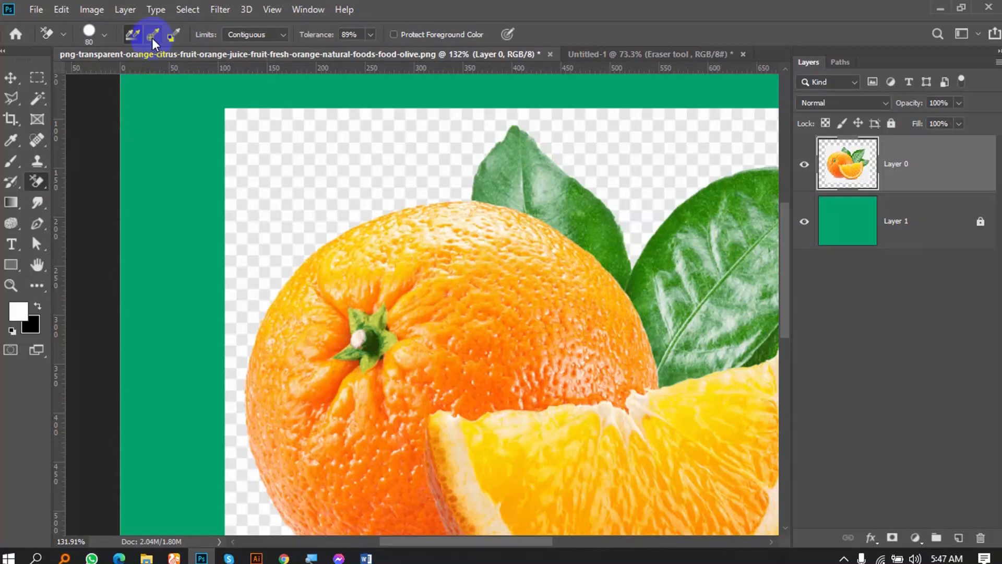
pyautogui.moveTo(391, 184)
pyautogui.mouseDown()
pyautogui.moveTo(392, 259)
pyautogui.moveTo(411, 377)
pyautogui.mouseUp()
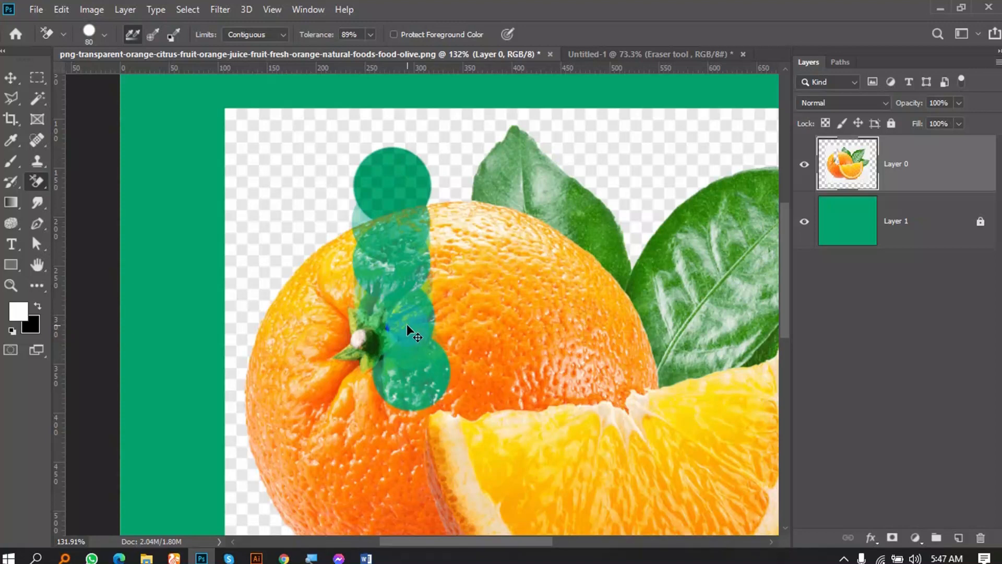
pyautogui.hotkey('ctrl', 'z')
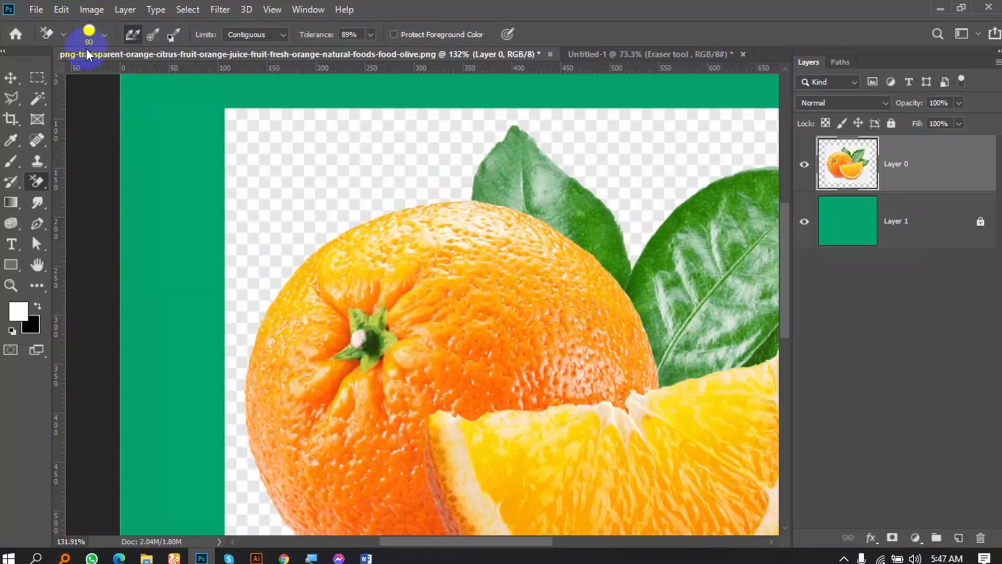
# Set the sampling to Once, try a dab and a stroke over the orange's upper-left edge, and undo them.
pyautogui.click(154, 36)
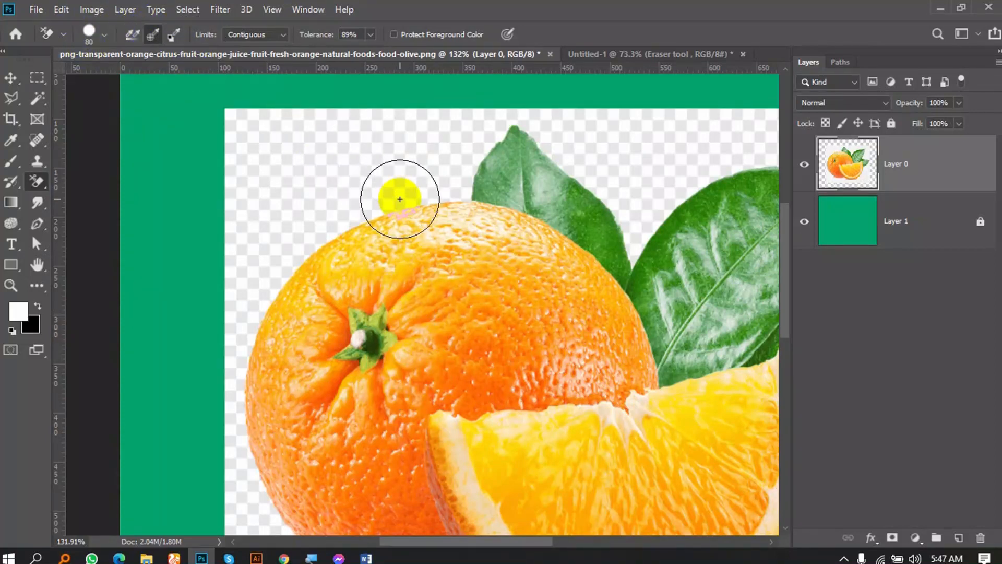
pyautogui.click(418, 193)
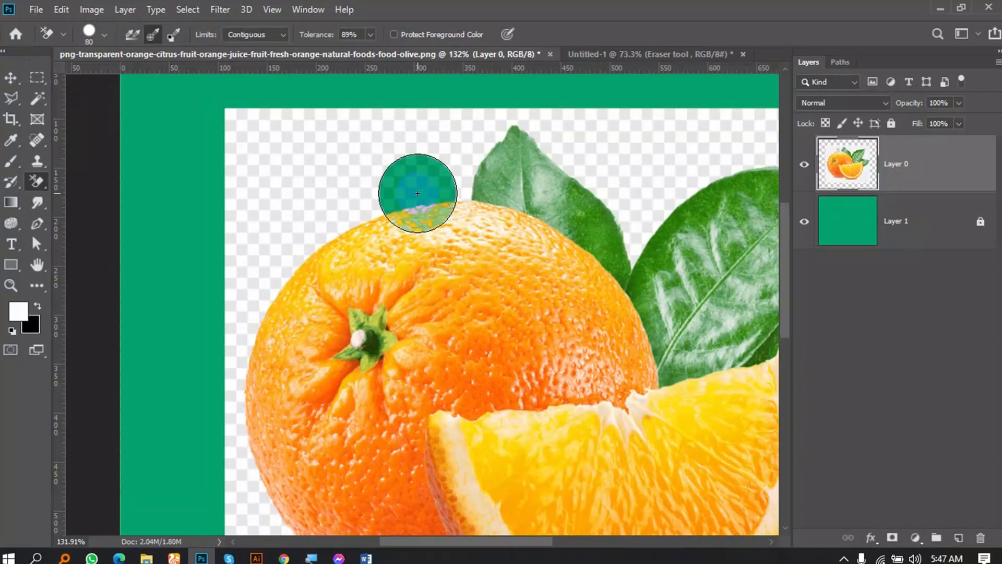
pyautogui.hotkey('ctrl', 'z')
pyautogui.moveTo(410, 186)
pyautogui.mouseDown()
pyautogui.moveTo(306, 226)
pyautogui.moveTo(330, 292)
pyautogui.moveTo(338, 250)
pyautogui.mouseUp()
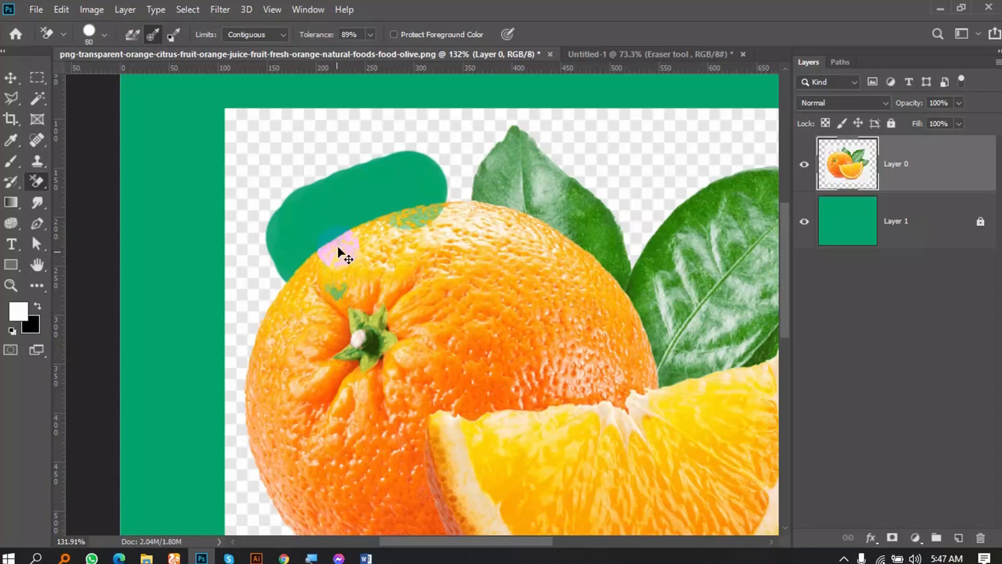
pyautogui.hotkey('ctrl', 'z')
# Try a single Background Eraser dab at the orange's top edge beside the leaf, viewed up close.
pyautogui.scroll(-2, 353, 192)
pyautogui.scroll(5, 392, 190)
pyautogui.scroll(2, 431, 179)
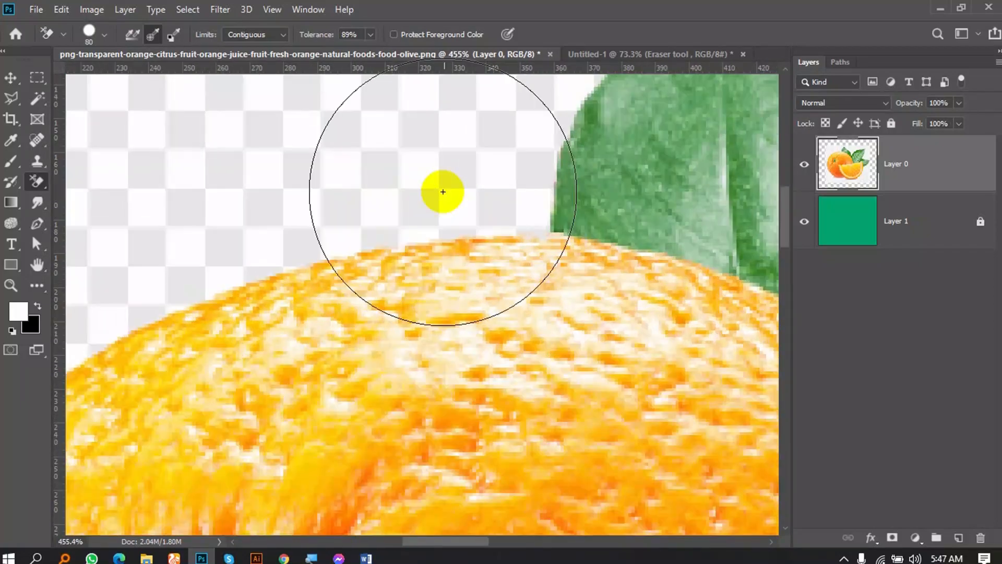
pyautogui.moveTo(452, 199); pyautogui.dragTo(464, 194)
pyautogui.scroll(-5, 463, 194)
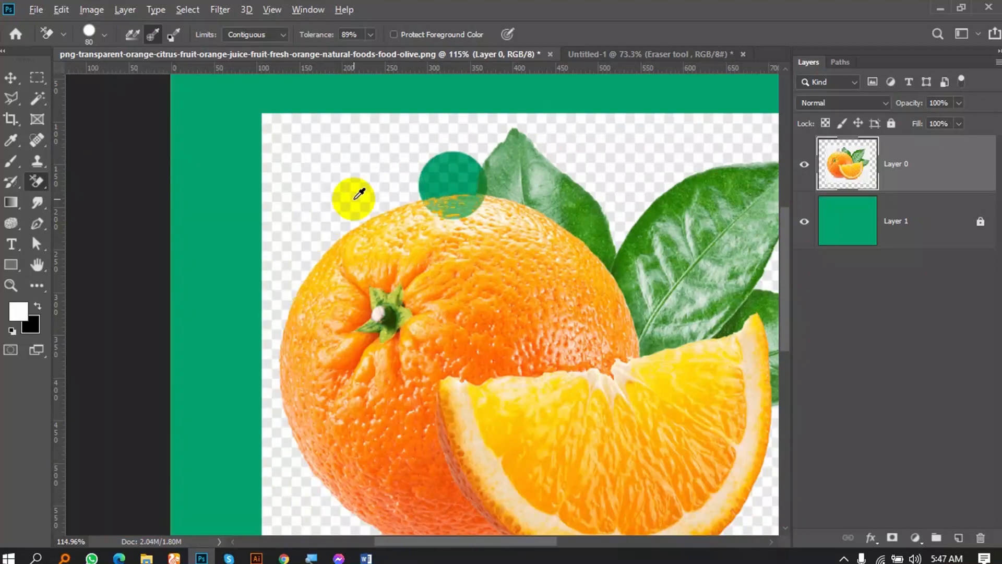
pyautogui.scroll(-1, 355, 210)
# Try erasing the background all around the orange, slice and leaves at 89% tolerance, inspect the leaf edges, and undo it.
pyautogui.click(427, 186)
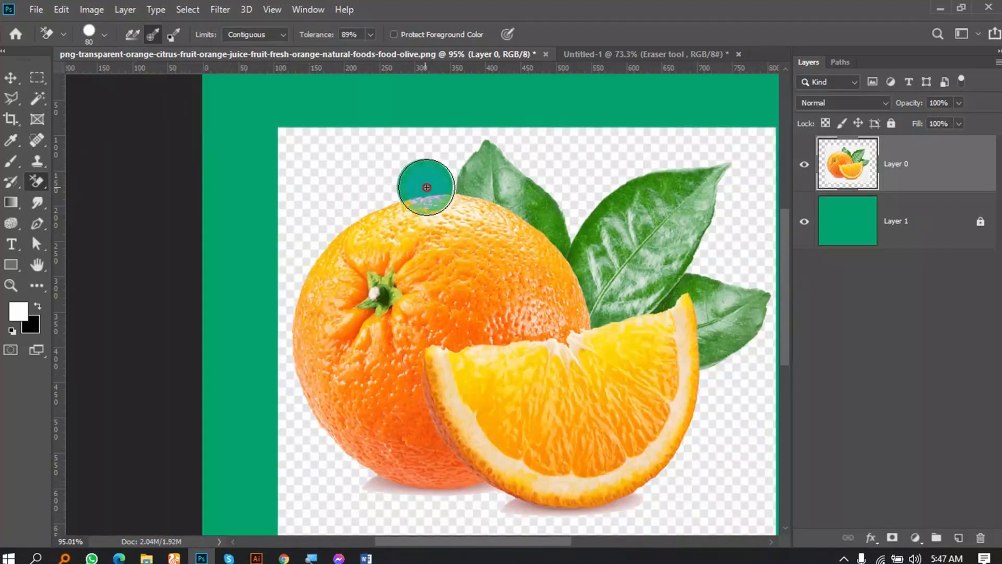
pyautogui.moveTo(412, 187)
pyautogui.mouseDown()
pyautogui.moveTo(316, 231)
pyautogui.moveTo(280, 282)
pyautogui.moveTo(286, 374)
pyautogui.moveTo(306, 426)
pyautogui.moveTo(444, 478)
pyautogui.moveTo(598, 498)
pyautogui.moveTo(653, 493)
pyautogui.moveTo(678, 469)
pyautogui.moveTo(705, 394)
pyautogui.moveTo(761, 326)
pyautogui.moveTo(761, 289)
pyautogui.moveTo(712, 264)
pyautogui.moveTo(724, 164)
pyautogui.moveTo(629, 176)
pyautogui.moveTo(572, 224)
pyautogui.moveTo(495, 136)
pyautogui.moveTo(446, 175)
pyautogui.mouseUp()
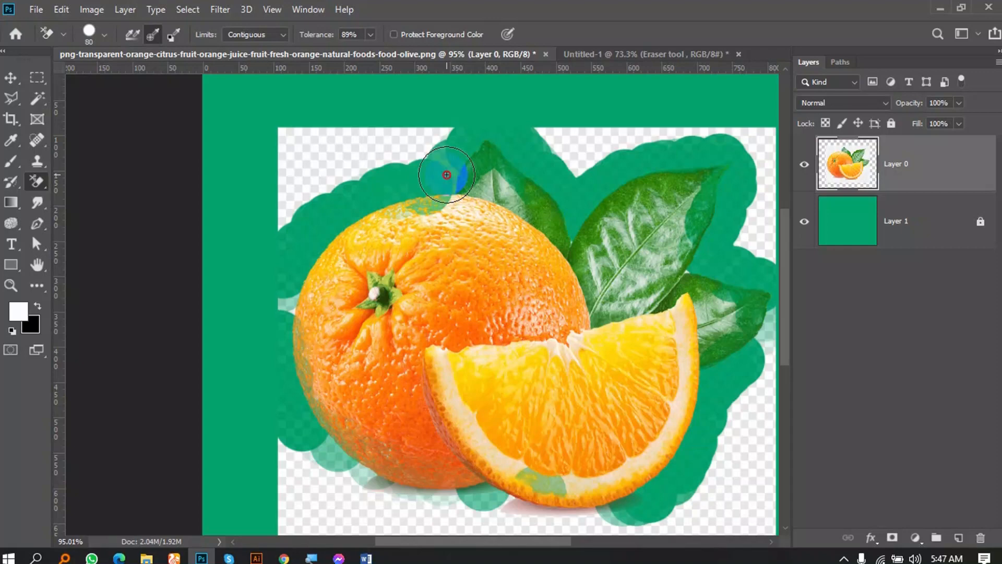
pyautogui.scroll(-3, 376, 197)
pyautogui.scroll(6, 634, 152)
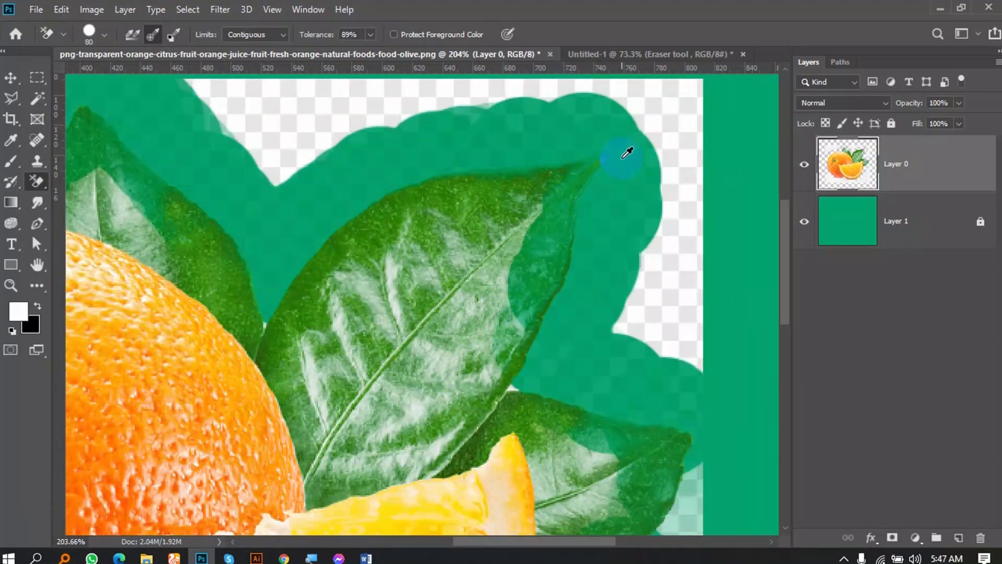
pyautogui.click(543, 254)
pyautogui.scroll(-2, 575, 247)
pyautogui.scroll(2, 496, 273)
pyautogui.scroll(-2, 458, 291)
pyautogui.scroll(-2, 608, 251)
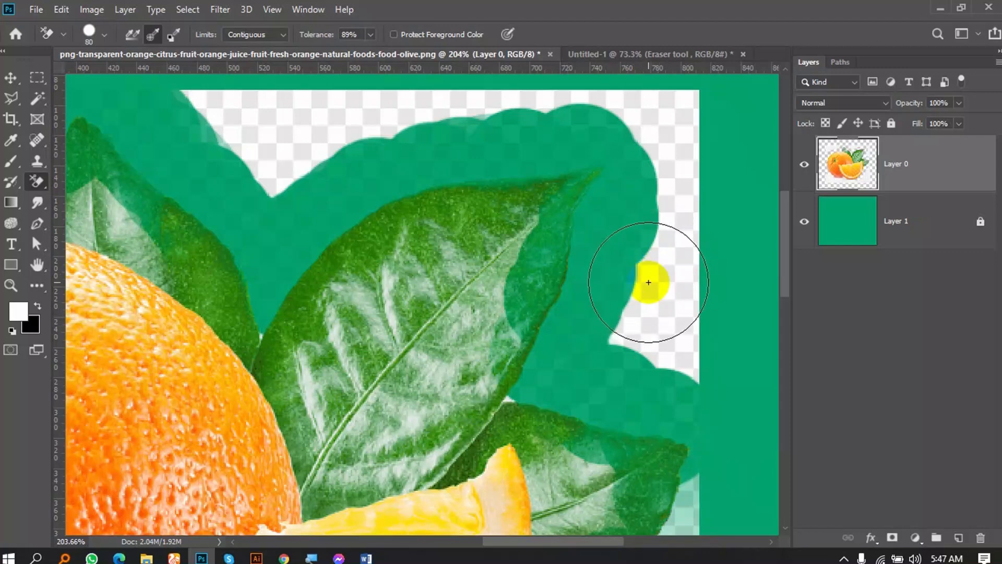
pyautogui.hotkey('ctrl', 'alt', 'z')
# Lower the tolerance to 18% and erase the background around the outline of the orange, slice and leaves.
pyautogui.scroll(-2, 650, 264)
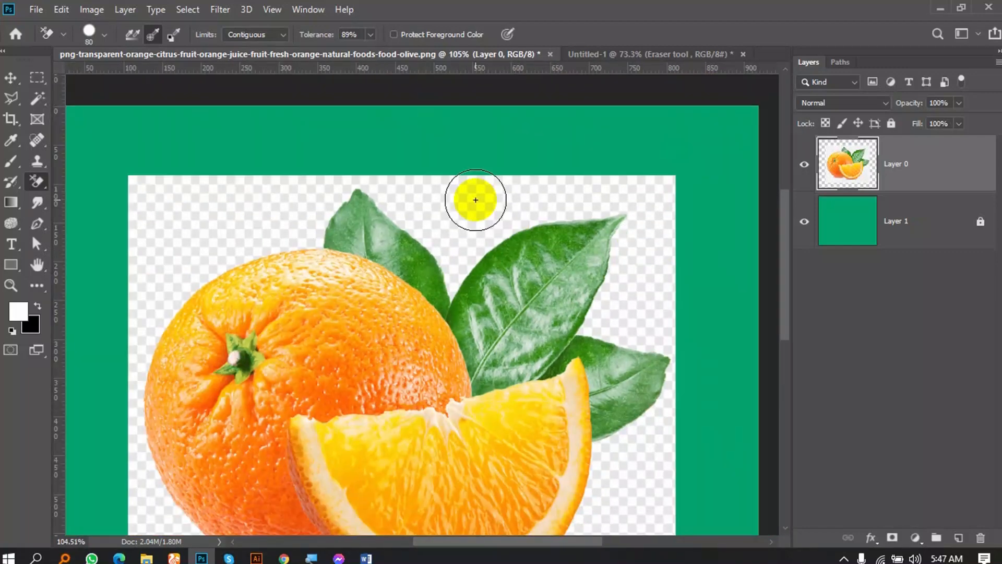
pyautogui.scroll(-2, 441, 89)
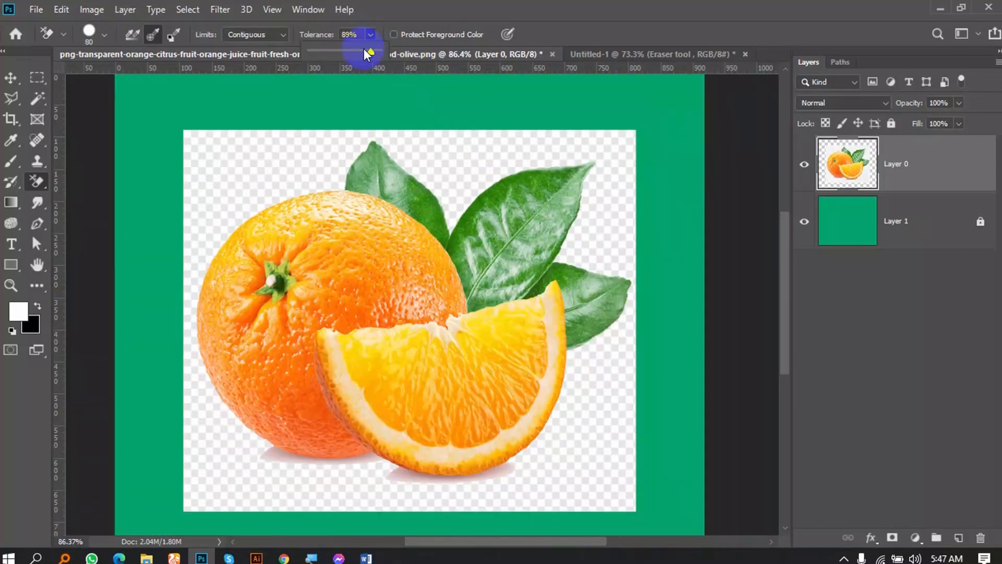
pyautogui.scroll(2, 381, 152)
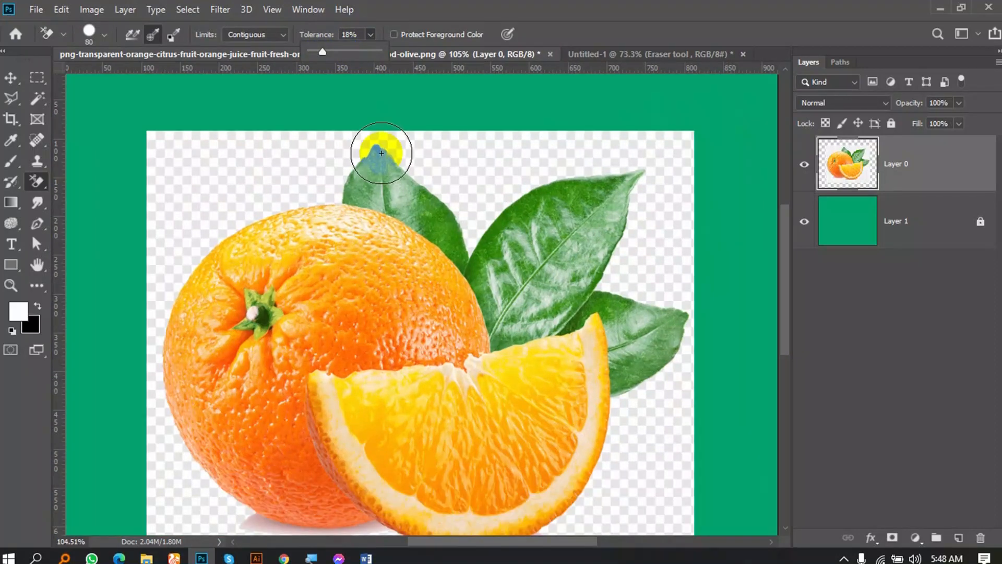
pyautogui.moveTo(464, 187)
pyautogui.mouseDown()
pyautogui.moveTo(375, 108)
pyautogui.moveTo(333, 155)
pyautogui.moveTo(237, 183)
pyautogui.moveTo(193, 214)
pyautogui.moveTo(170, 267)
pyautogui.moveTo(157, 348)
pyautogui.moveTo(182, 428)
pyautogui.moveTo(267, 433)
pyautogui.moveTo(214, 409)
pyautogui.moveTo(217, 434)
pyautogui.moveTo(184, 402)
pyautogui.moveTo(222, 460)
pyautogui.moveTo(273, 484)
pyautogui.moveTo(228, 470)
pyautogui.moveTo(305, 492)
pyautogui.moveTo(270, 489)
pyautogui.moveTo(374, 503)
pyautogui.moveTo(227, 483)
pyautogui.moveTo(414, 500)
pyautogui.moveTo(389, 491)
pyautogui.moveTo(427, 508)
pyautogui.moveTo(472, 508)
pyautogui.moveTo(392, 499)
pyautogui.moveTo(425, 447)
pyautogui.moveTo(409, 433)
pyautogui.moveTo(429, 441)
pyautogui.moveTo(389, 428)
pyautogui.moveTo(451, 447)
pyautogui.moveTo(411, 436)
pyautogui.moveTo(525, 435)
pyautogui.moveTo(475, 444)
pyautogui.moveTo(432, 444)
pyautogui.moveTo(546, 434)
pyautogui.moveTo(608, 340)
pyautogui.moveTo(476, 437)
pyautogui.moveTo(543, 432)
pyautogui.moveTo(615, 324)
pyautogui.moveTo(560, 417)
pyautogui.moveTo(547, 427)
pyautogui.moveTo(611, 313)
pyautogui.mouseUp()
pyautogui.scroll(-2, 423, 470)
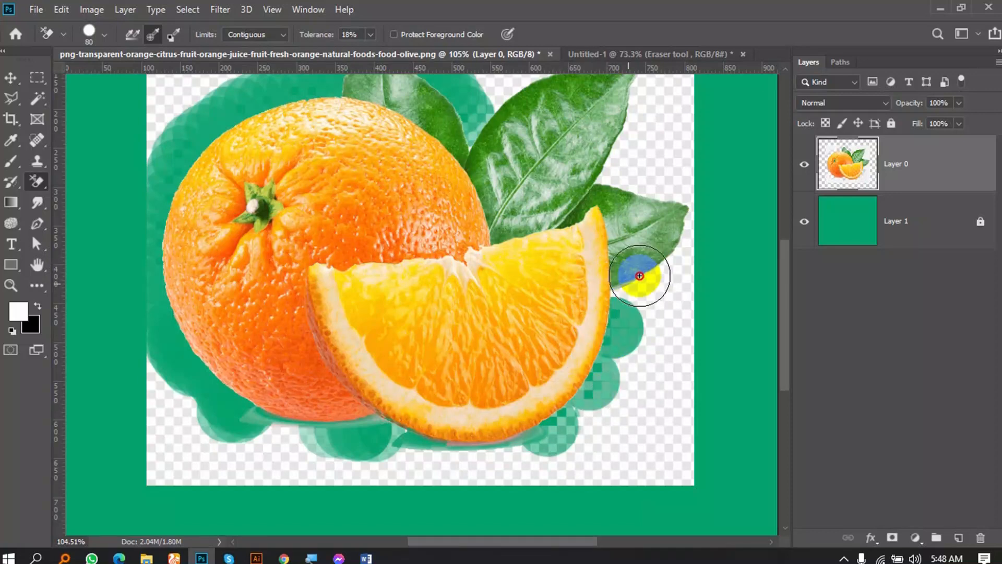
pyautogui.scroll(2, 665, 342)
pyautogui.moveTo(664, 343)
pyautogui.mouseDown()
pyautogui.moveTo(634, 350)
pyautogui.moveTo(624, 340)
pyautogui.moveTo(658, 325)
pyautogui.moveTo(691, 292)
pyautogui.moveTo(687, 277)
pyautogui.moveTo(652, 328)
pyautogui.moveTo(693, 248)
pyautogui.moveTo(604, 226)
pyautogui.moveTo(635, 152)
pyautogui.moveTo(638, 112)
pyautogui.moveTo(525, 132)
pyautogui.moveTo(481, 171)
pyautogui.mouseUp()
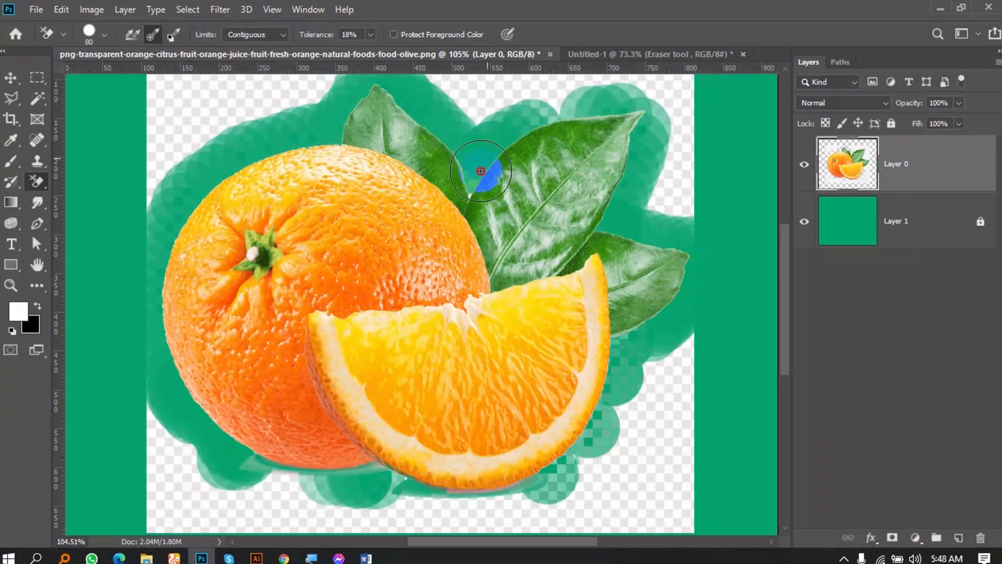
# Switch to the regular Eraser and erase the leftover background below and beside the orange, slice and leaves.
pyautogui.scroll(-3, 527, 236)
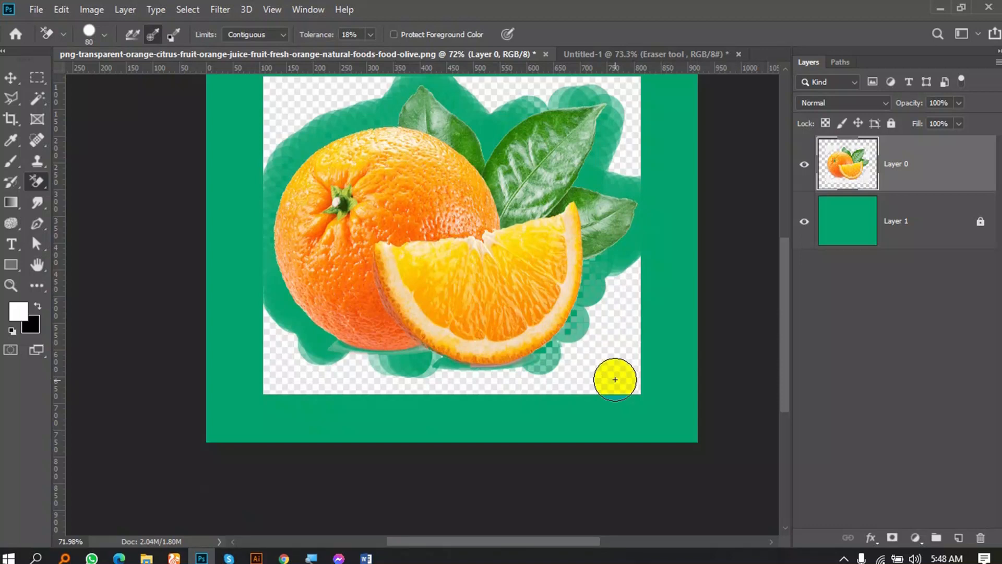
pyautogui.moveTo(29, 180); pyautogui.dragTo(57, 192)
pyautogui.click(89, 182)
pyautogui.moveTo(295, 355); pyautogui.dragTo(287, 368)
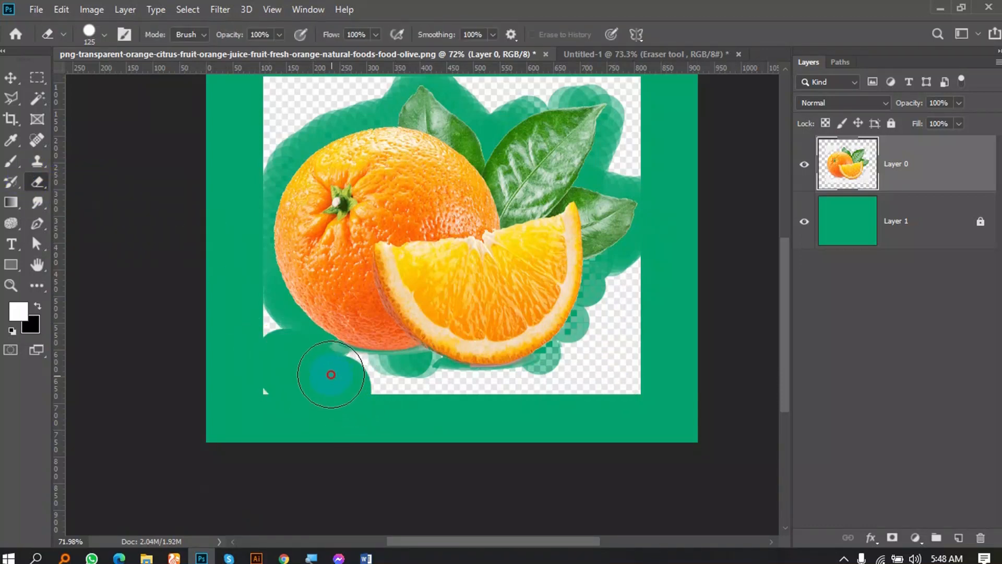
pyautogui.moveTo(367, 387)
pyautogui.mouseDown()
pyautogui.moveTo(496, 399)
pyautogui.moveTo(554, 390)
pyautogui.moveTo(621, 354)
pyautogui.moveTo(613, 331)
pyautogui.mouseUp()
pyautogui.scroll(4, 647, 370)
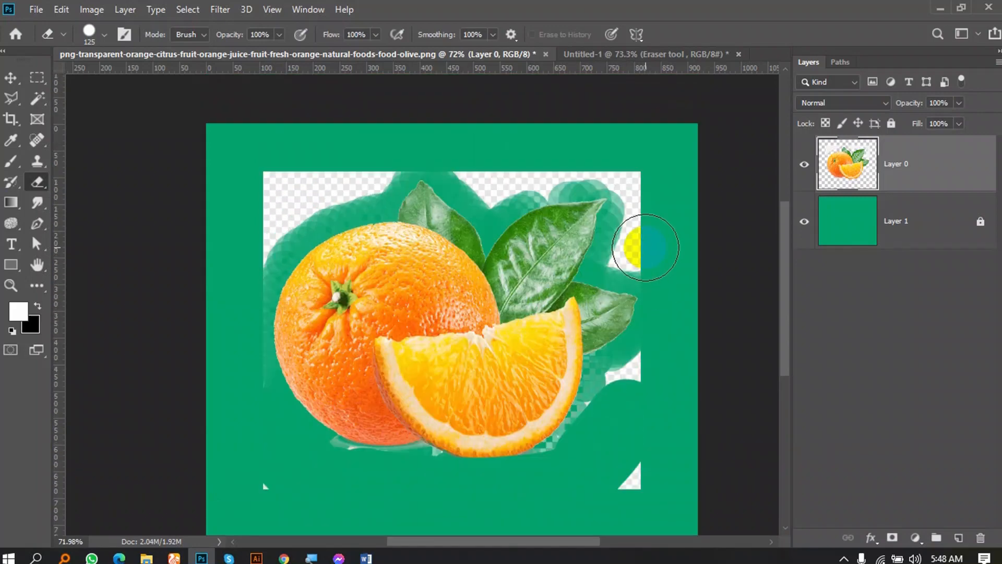
pyautogui.scroll(3, 648, 245)
pyautogui.moveTo(642, 252); pyautogui.dragTo(647, 173)
# Switch to the Quick Selection tool and back to the Magic Wand tool.
pyautogui.click(46, 95)
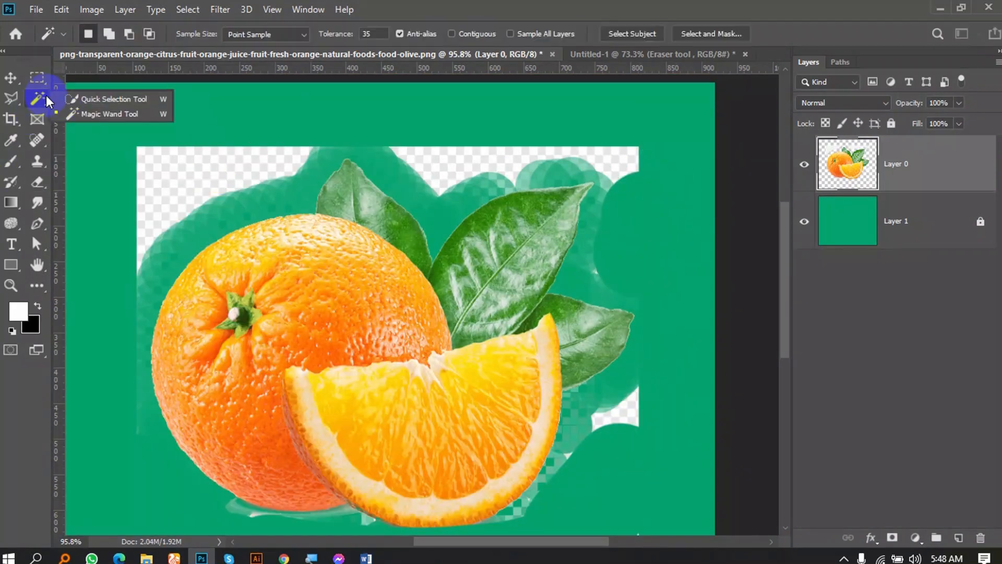
pyautogui.click(99, 102)
pyautogui.click(39, 99)
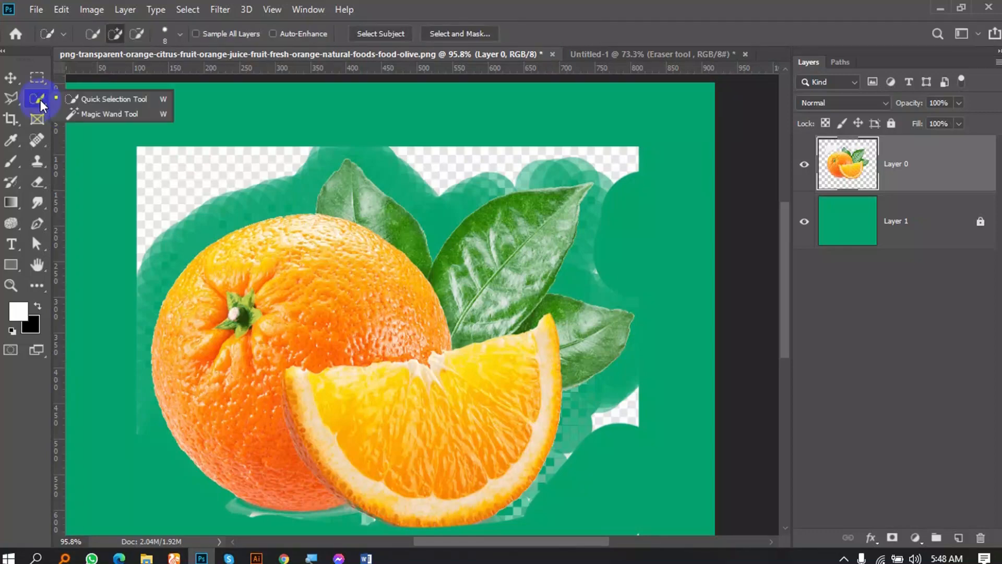
pyautogui.click(70, 112)
pyautogui.click(198, 193)
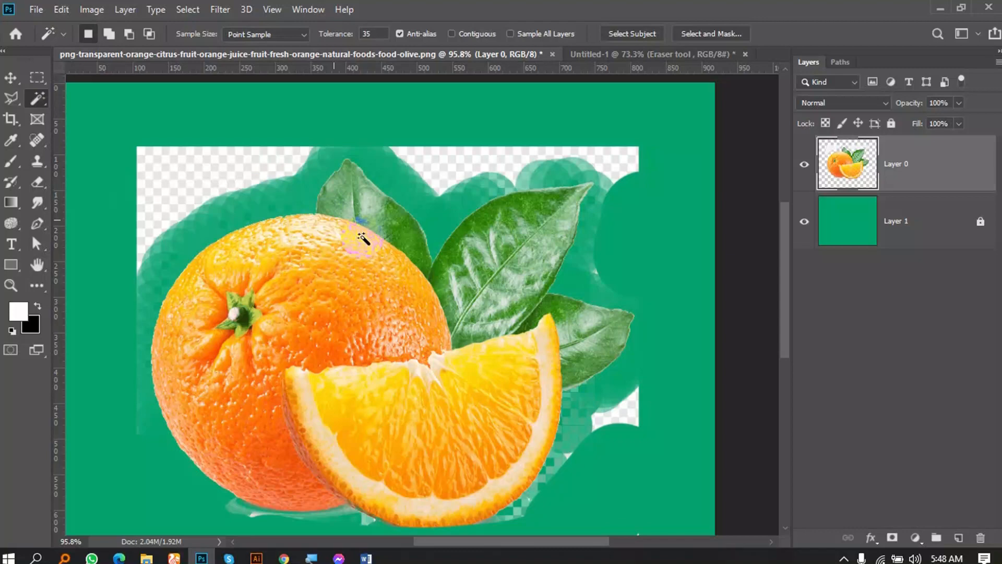
pyautogui.scroll(-2, 363, 238)
pyautogui.scroll(-3, 571, 369)
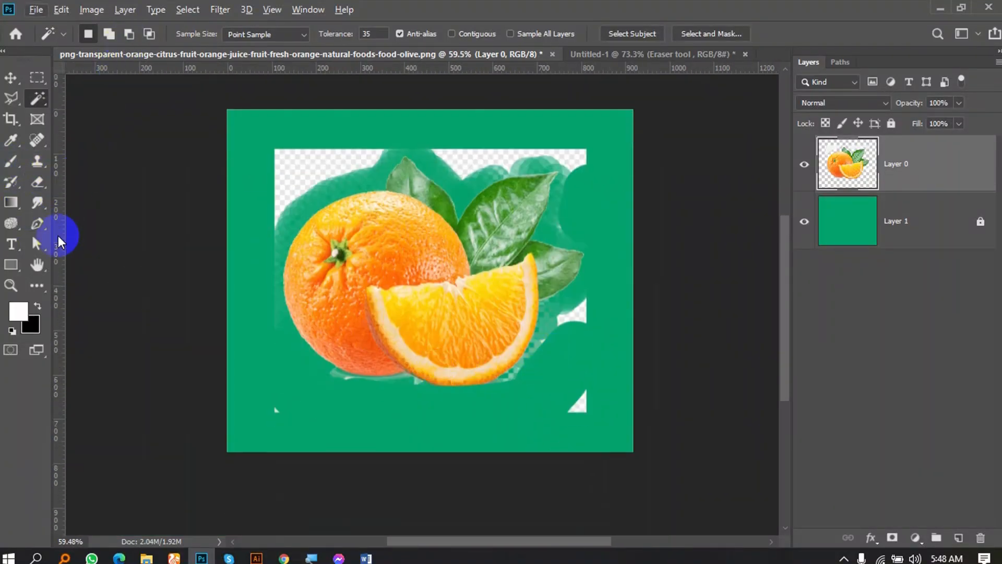
# Undo the recent erasing strokes and set the Background Eraser's sampling to Background Swatch.
pyautogui.click(40, 187)
pyautogui.scroll(3, 340, 254)
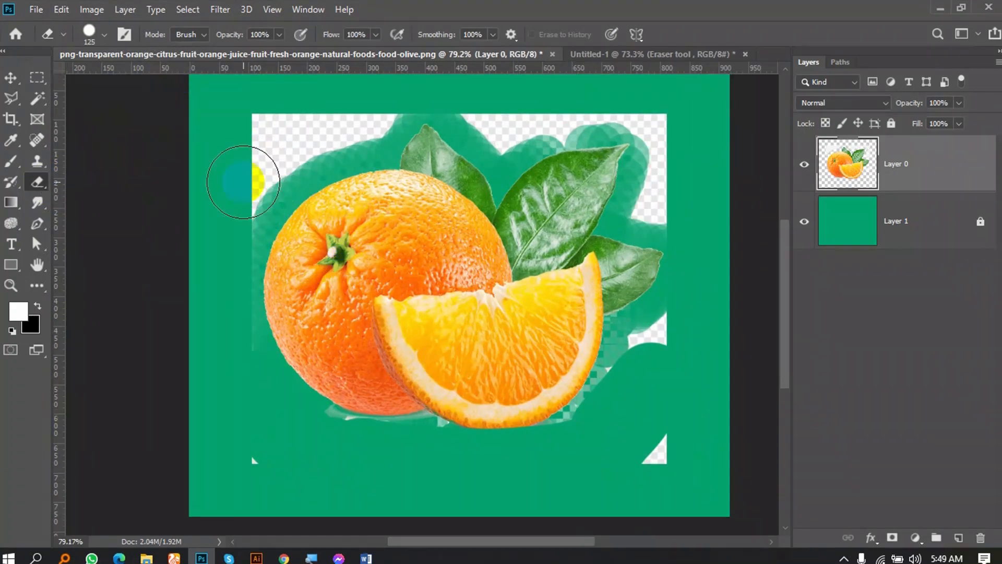
pyautogui.hotkey('ctrl', 'z')
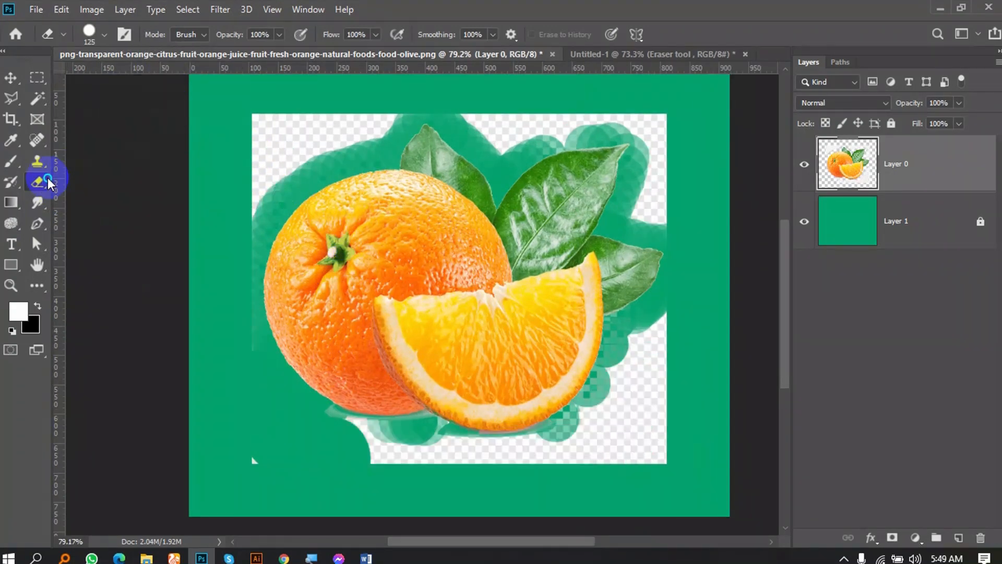
pyautogui.rightClick(47, 183)
pyautogui.click(104, 197)
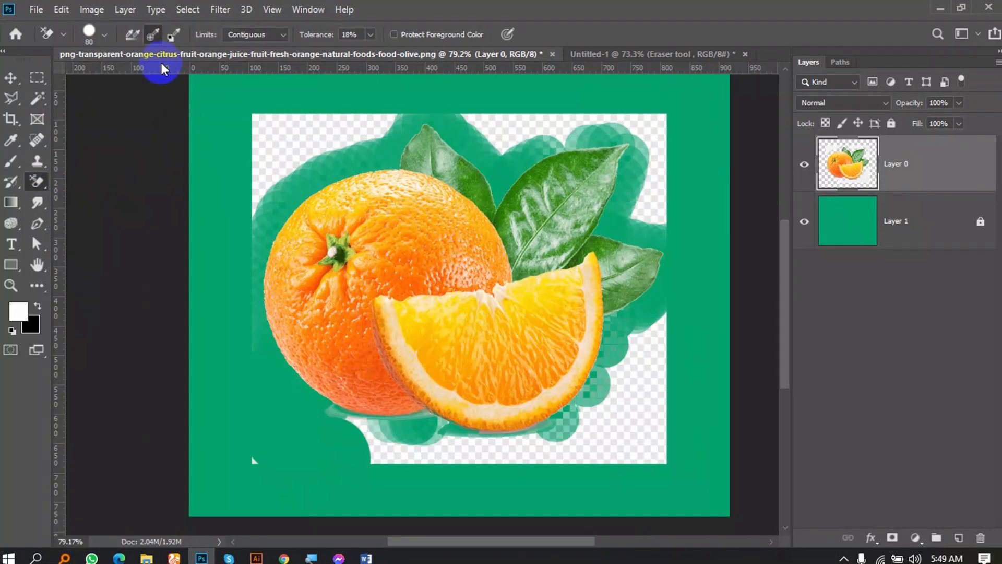
pyautogui.click(173, 37)
pyautogui.hotkey('ctrl', 'z')
pyautogui.hotkey('ctrl', 'z')
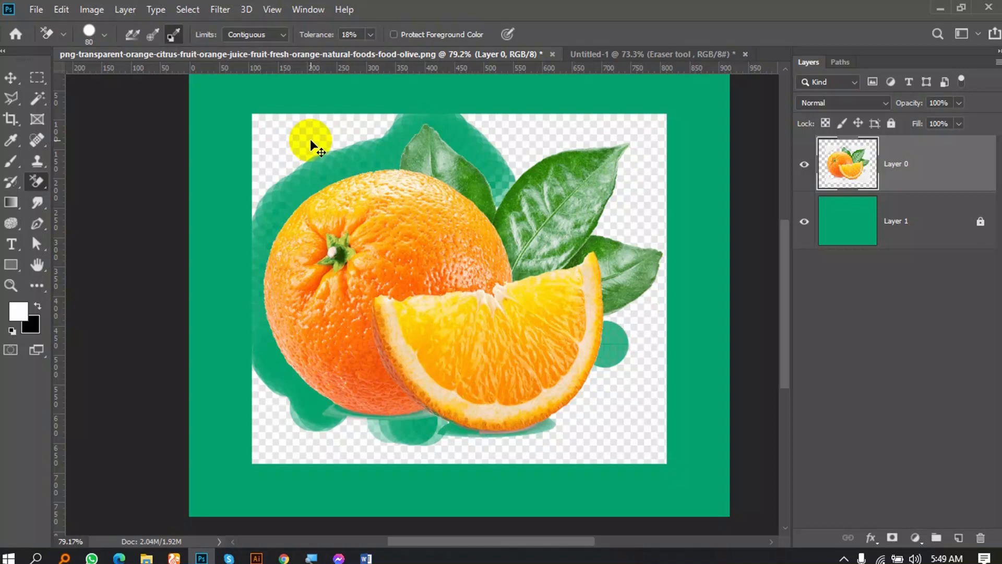
# Try a Background Eraser dab at the orange slice's lower-right edge with 18% tolerance.
pyautogui.scroll(10, 488, 284)
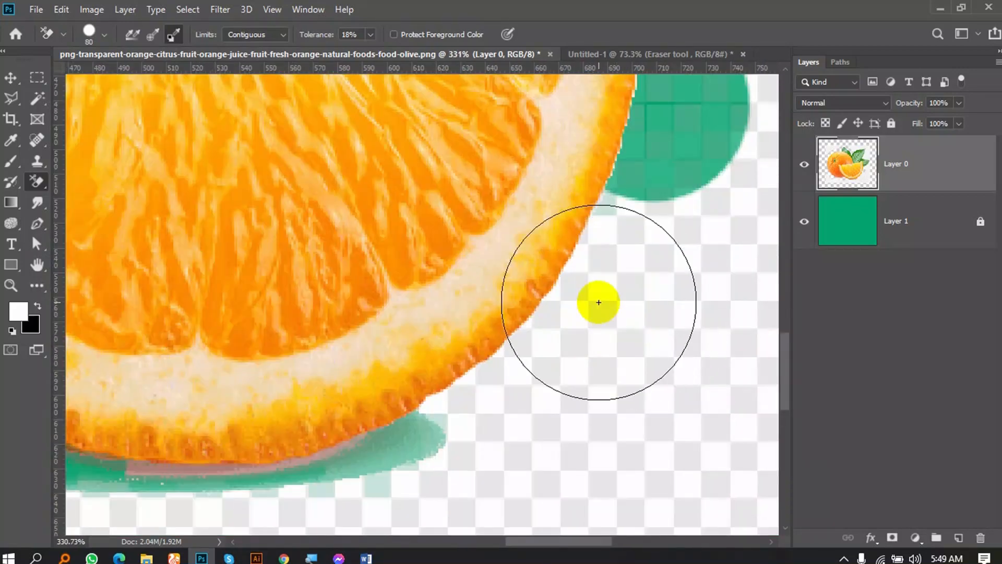
pyautogui.click(603, 283)
pyautogui.scroll(-3, 537, 275)
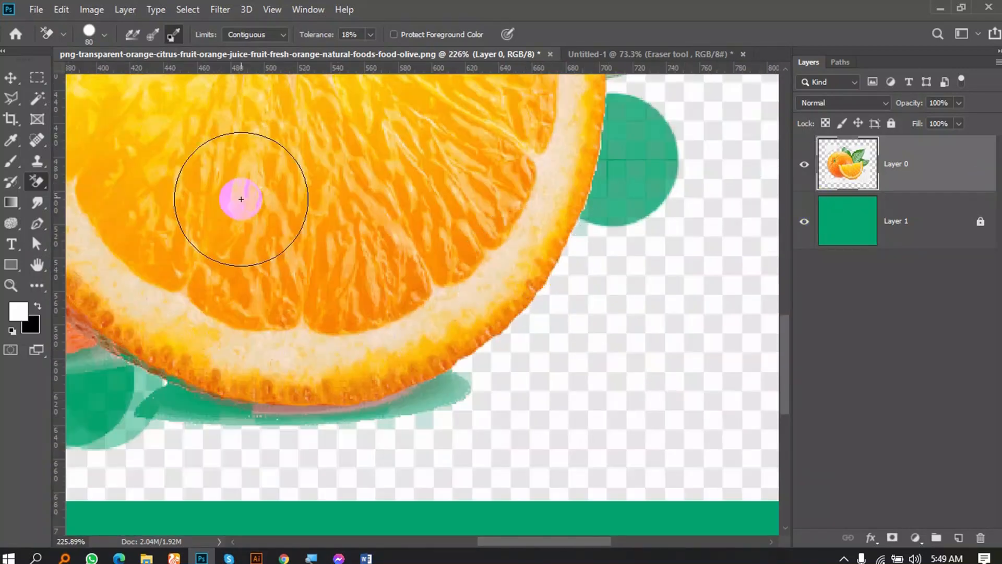
pyautogui.scroll(-2, 239, 197)
# Raise the tolerance to 83% and try Background Eraser dabs along the slice's right edge.
pyautogui.click(404, 99)
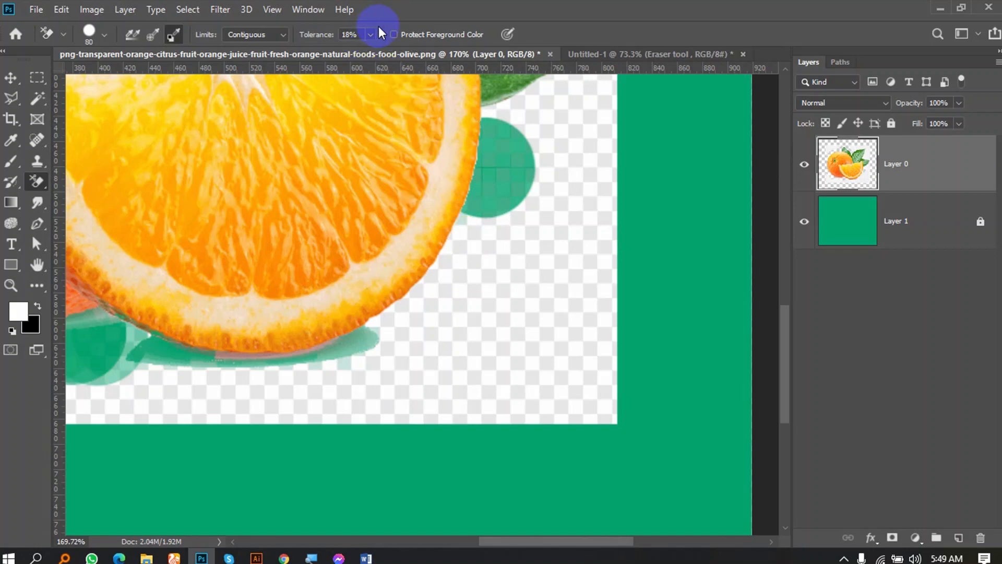
pyautogui.click(452, 241)
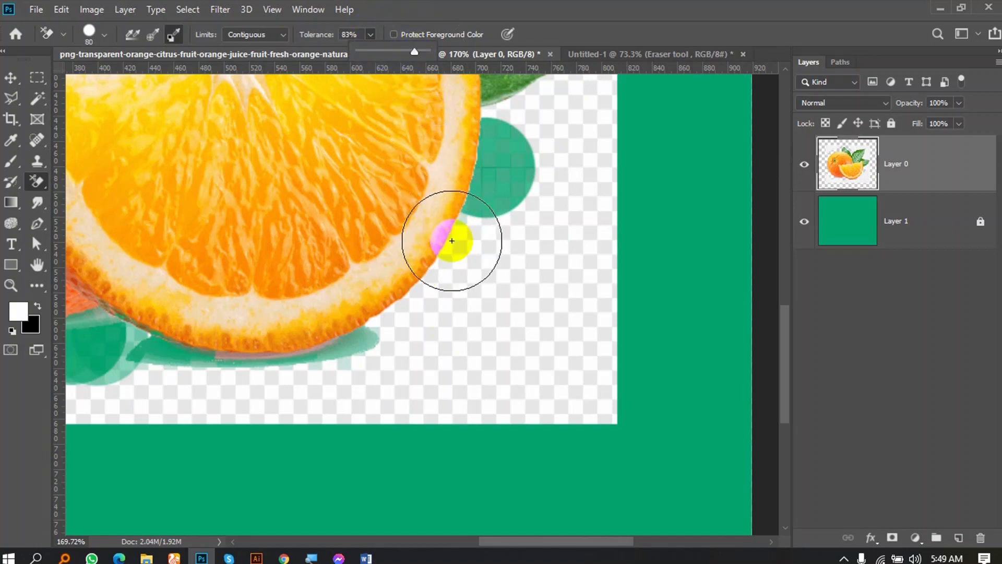
pyautogui.scroll(-1, 453, 274)
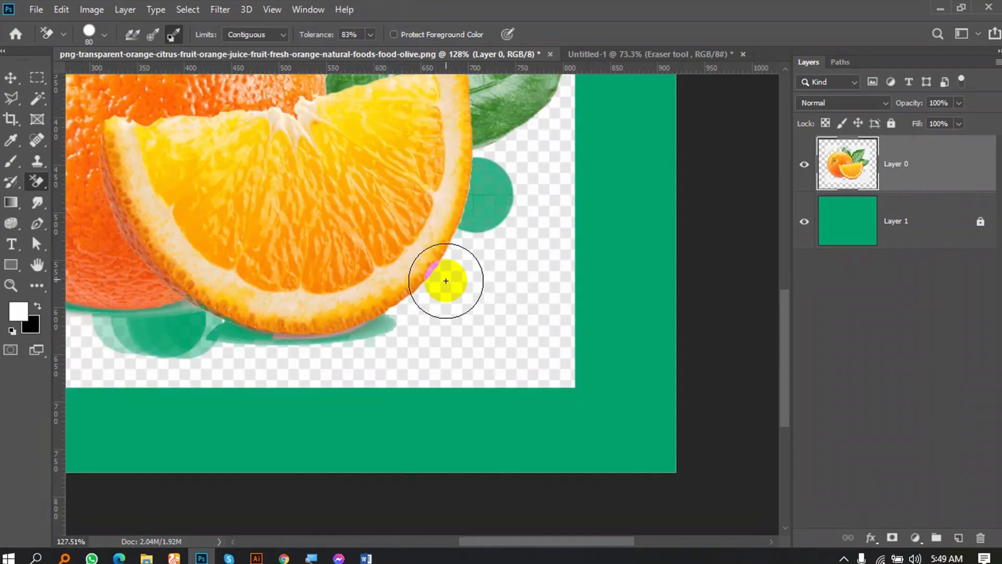
pyautogui.scroll(-2, 496, 152)
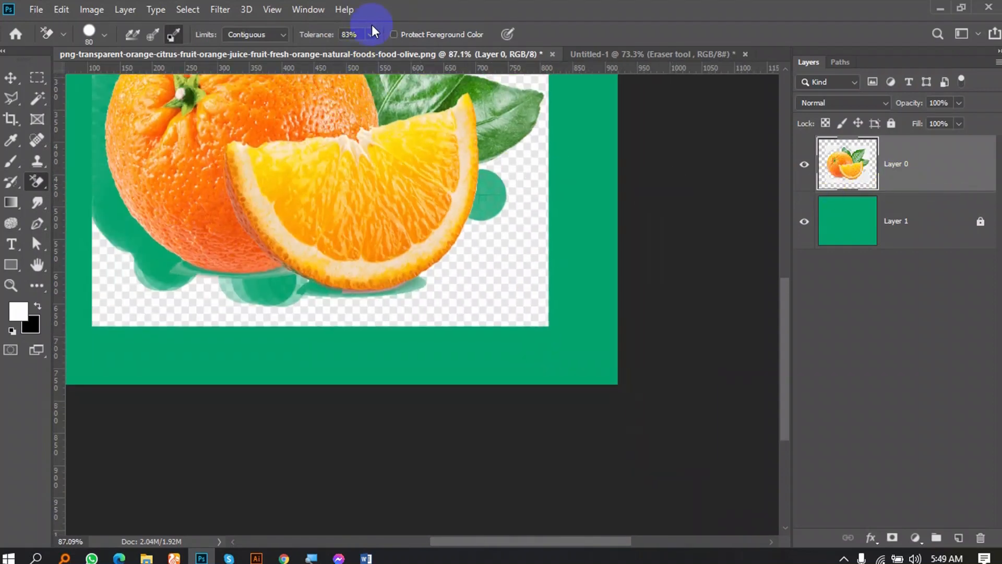
pyautogui.click(492, 184)
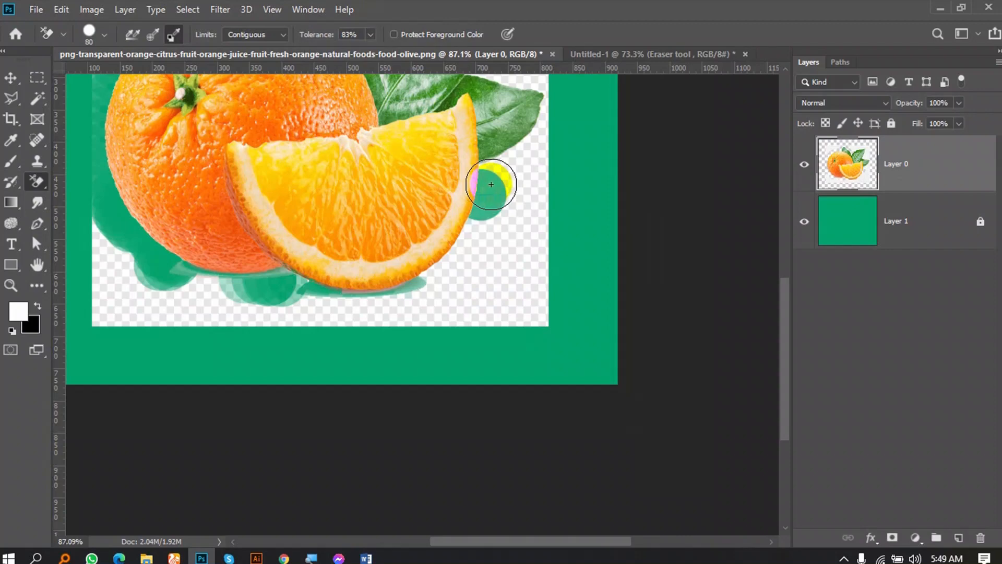
pyautogui.scroll(-2, 504, 170)
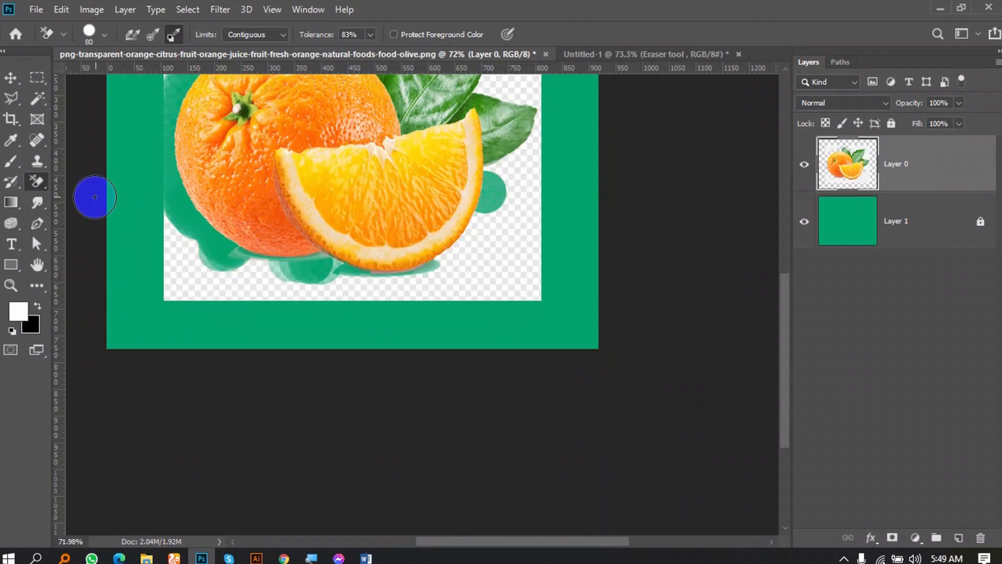
# Close the orange picture without saving its changes and reopen the original file.
pyautogui.scroll(2, 177, 179)
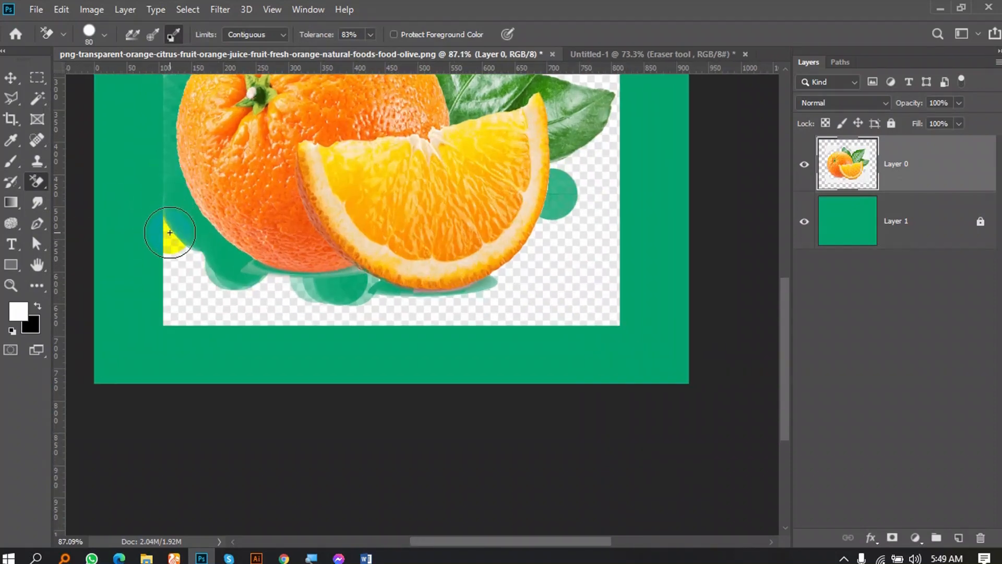
pyautogui.scroll(3, 183, 162)
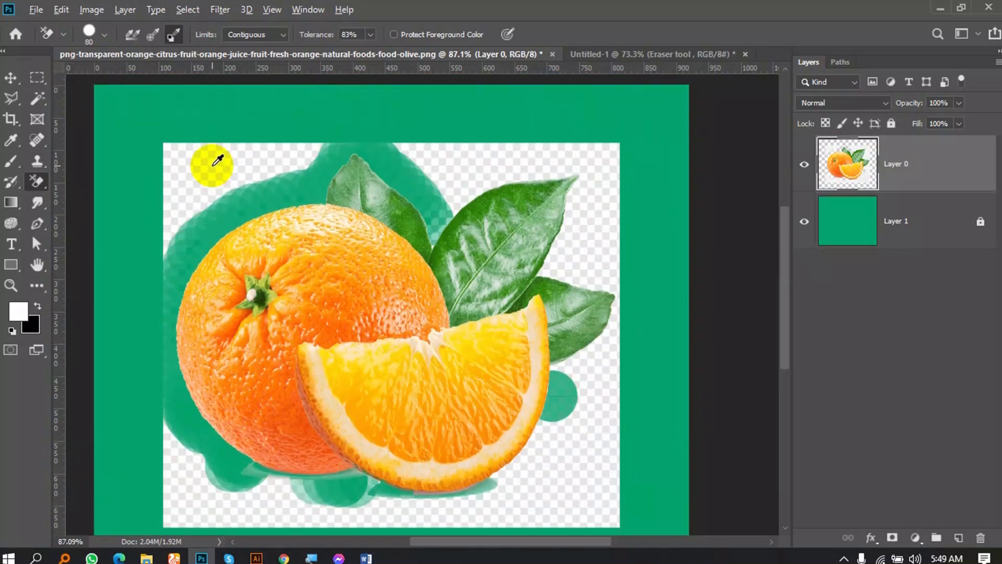
pyautogui.scroll(1, 211, 161)
pyautogui.click(550, 54)
pyautogui.click(515, 221)
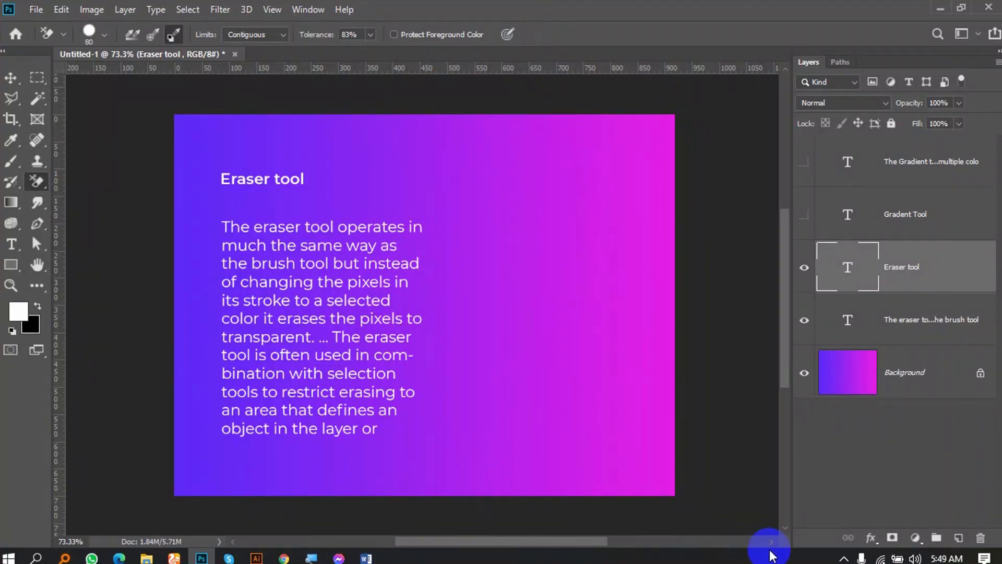
pyautogui.click(843, 560)
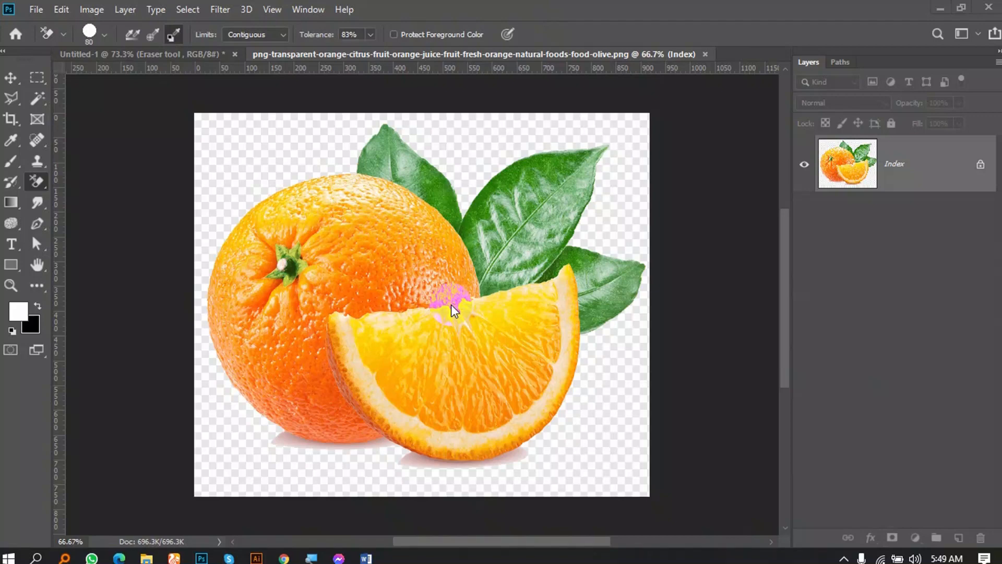
pyautogui.scroll(2, 282, 201)
pyautogui.scroll(-2, 282, 201)
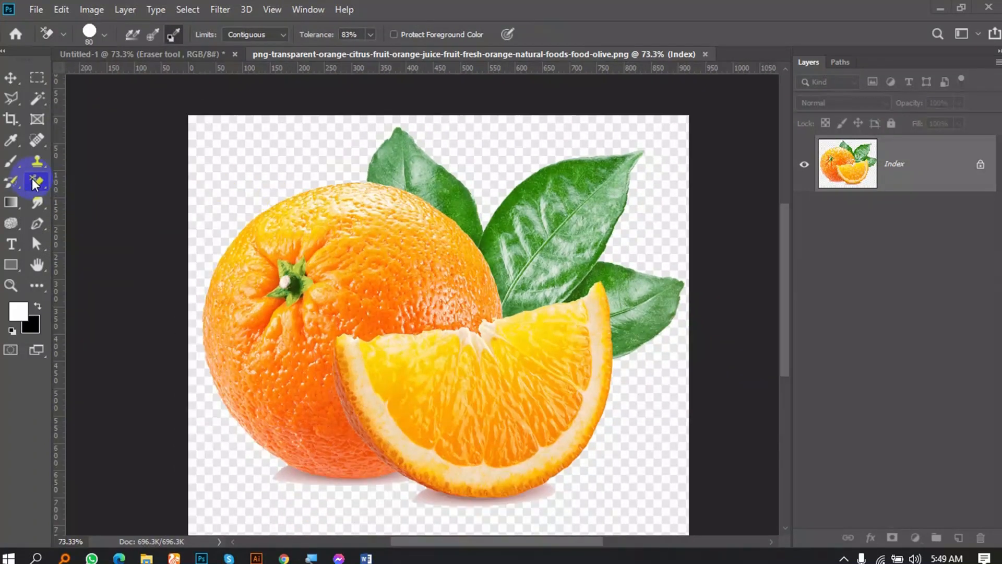
# Try the Background Eraser with Background Swatch sampling on the reopened indexed picture.
pyautogui.rightClick(37, 181)
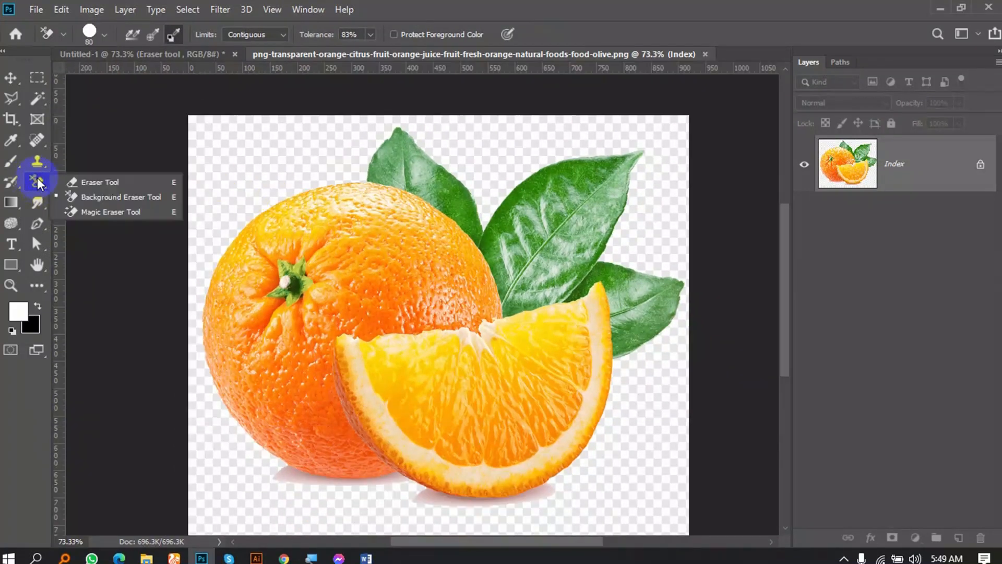
pyautogui.click(173, 36)
pyautogui.click(303, 169)
pyautogui.press('Return')
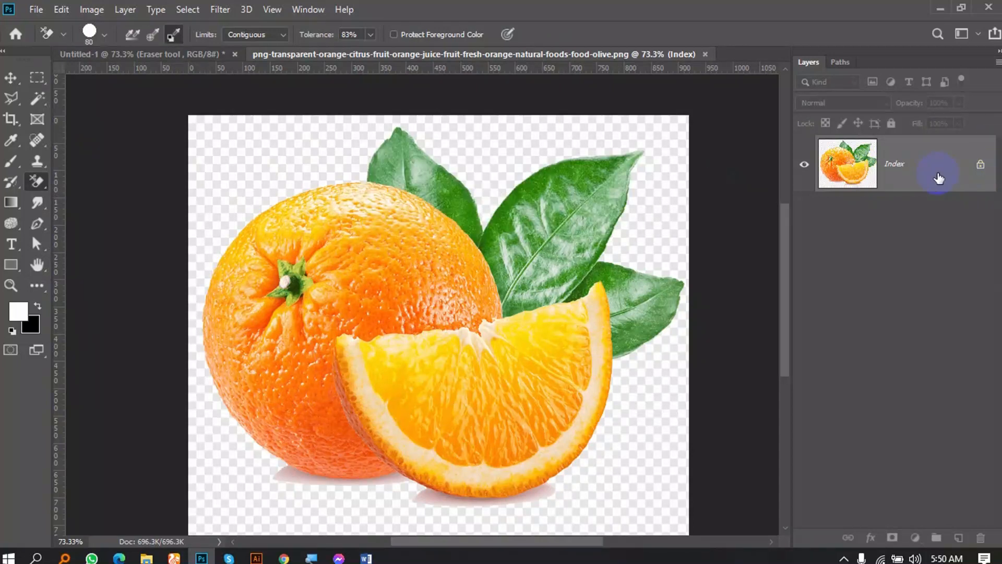
# Convert the orange picture's color mode to RGB Color.
pyautogui.click(78, 10)
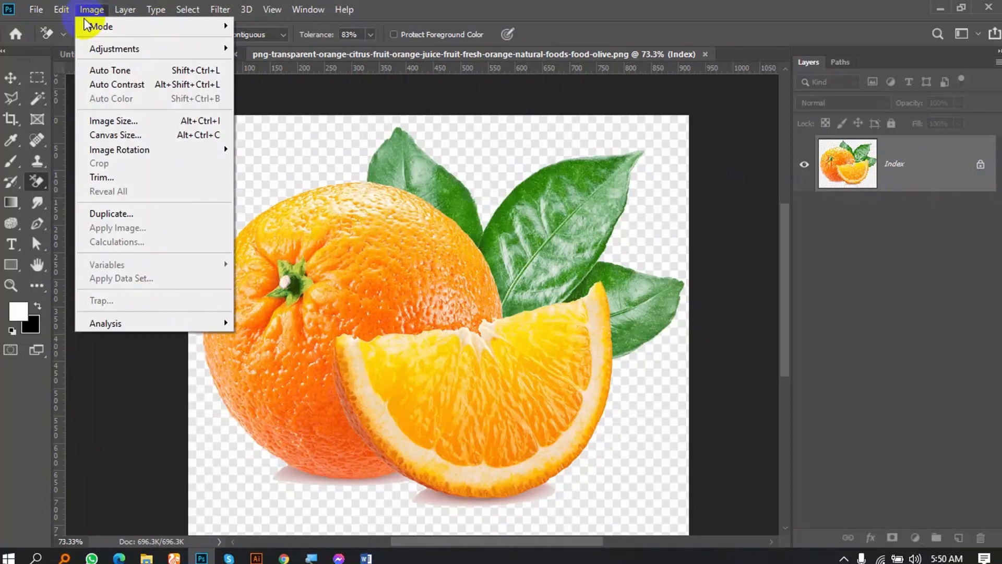
pyautogui.moveTo(143, 27)
pyautogui.click(274, 81)
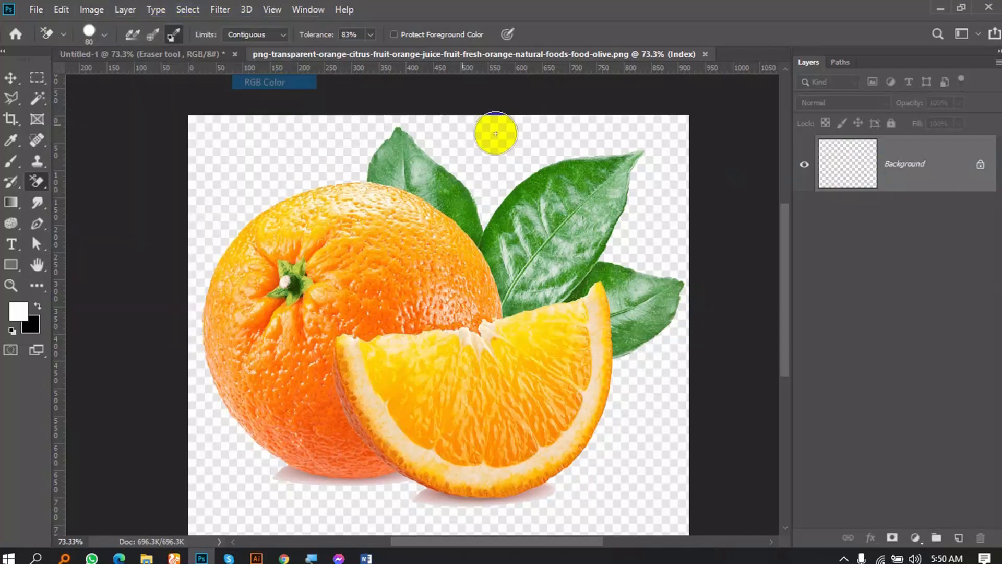
# Add a new empty layer, unlock the picture's background layer and place the empty layer beneath it.
pyautogui.click(959, 543)
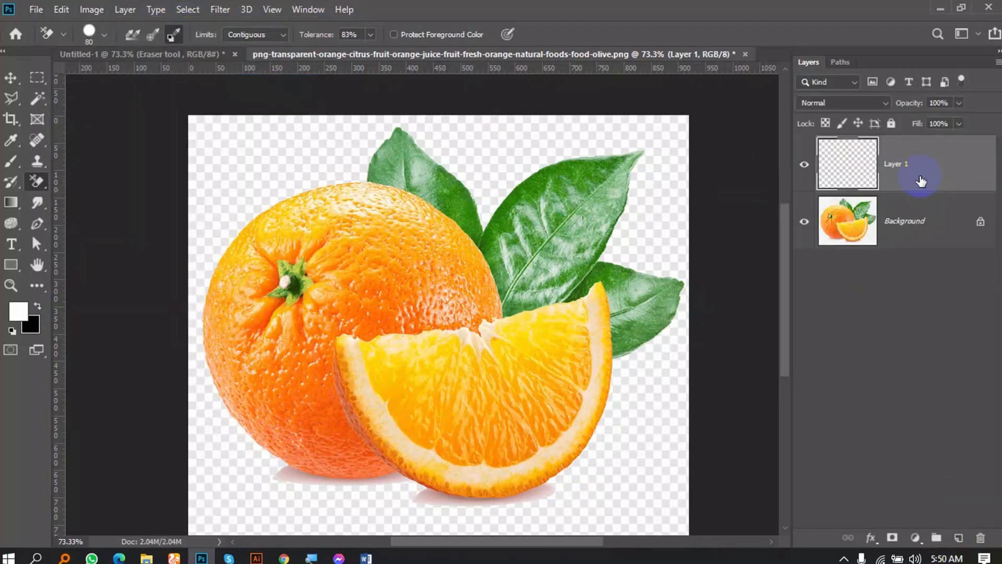
pyautogui.click(980, 224)
pyautogui.hotkey('ctrl', ']')
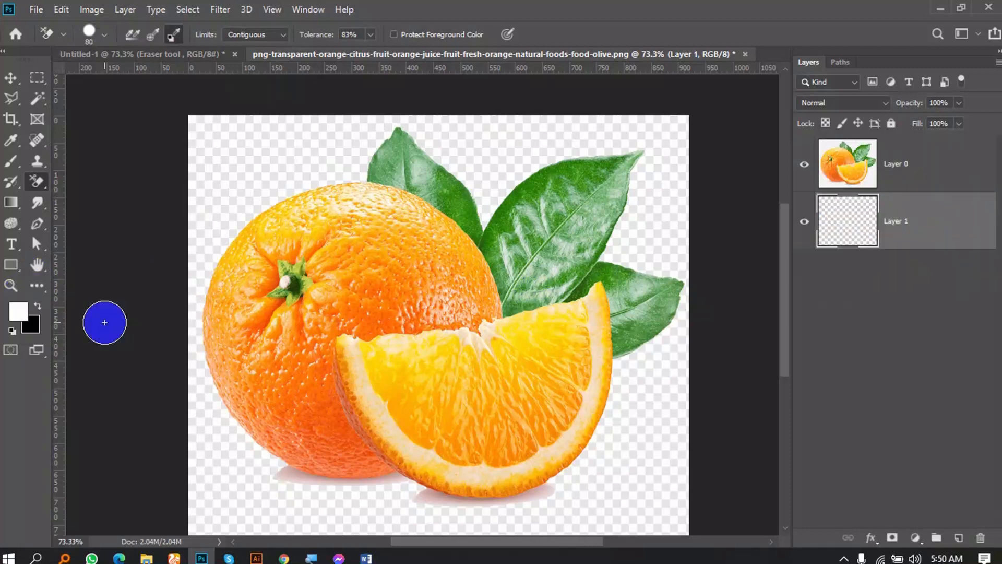
pyautogui.scroll(2, 550, 173)
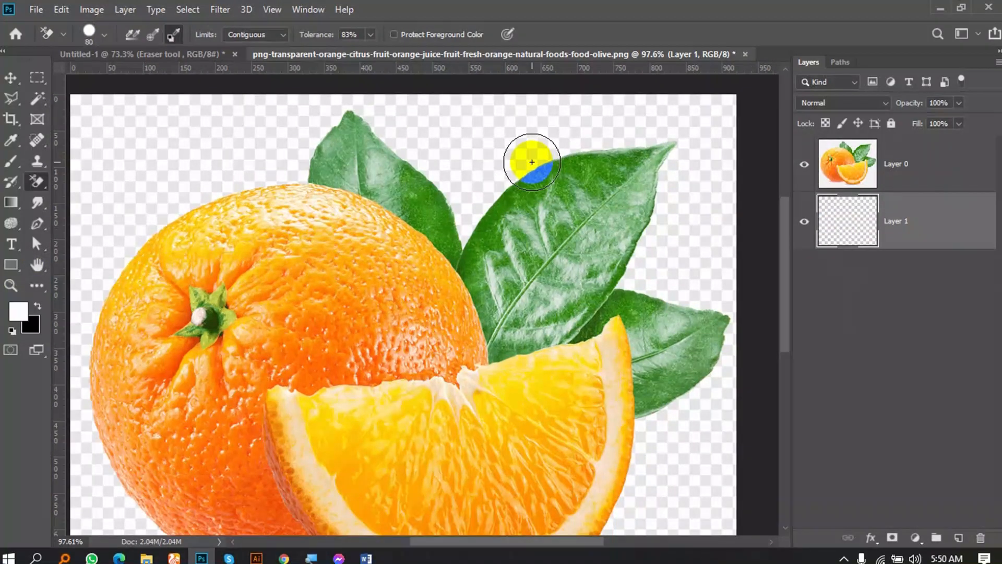
pyautogui.scroll(-2, 761, 242)
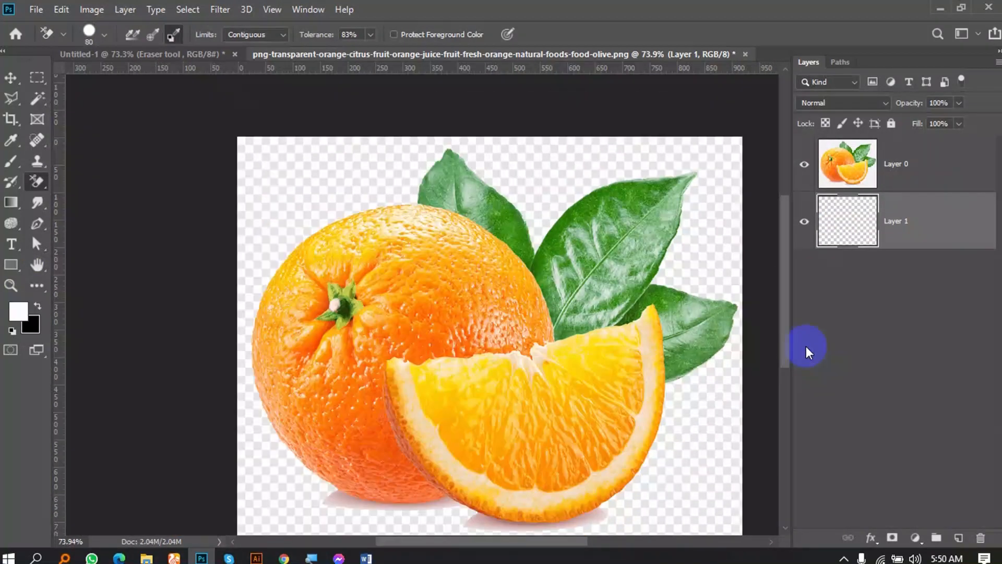
pyautogui.click(893, 186)
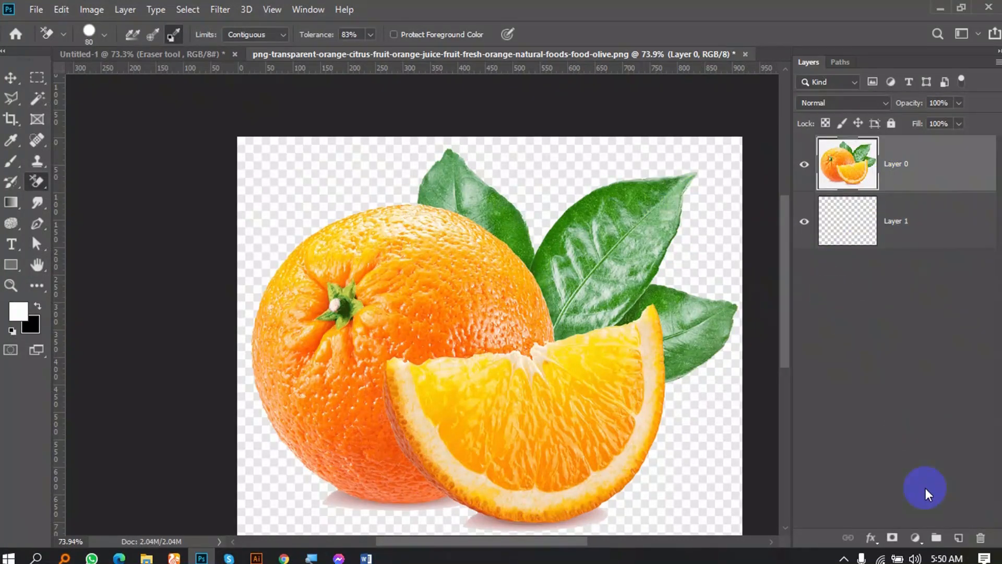
pyautogui.click(958, 541)
pyautogui.hotkey('ctrl', 'z')
# Set the foreground color to a bright red and fill the empty layer beneath the orange picture with it.
pyautogui.click(849, 246)
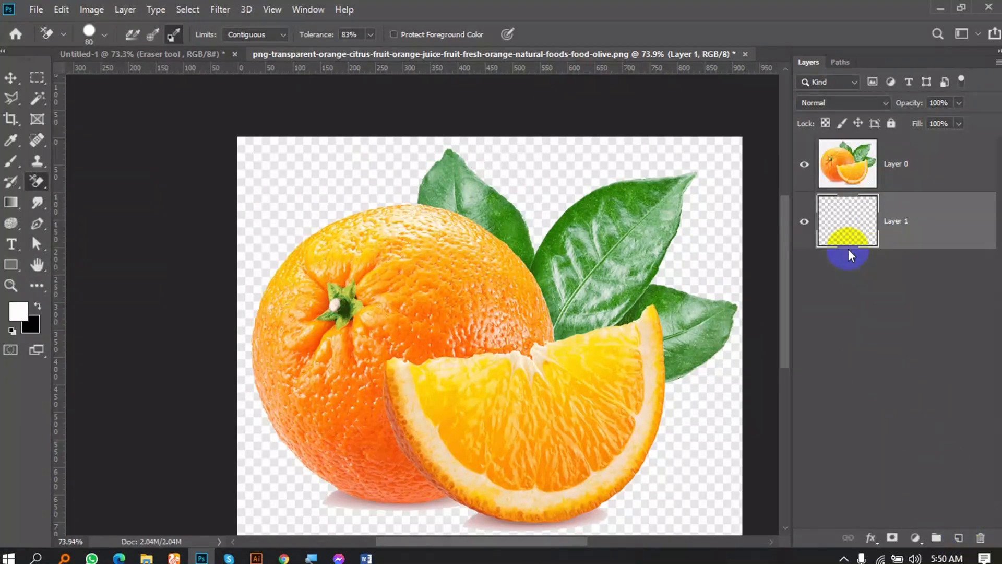
pyautogui.click(16, 315)
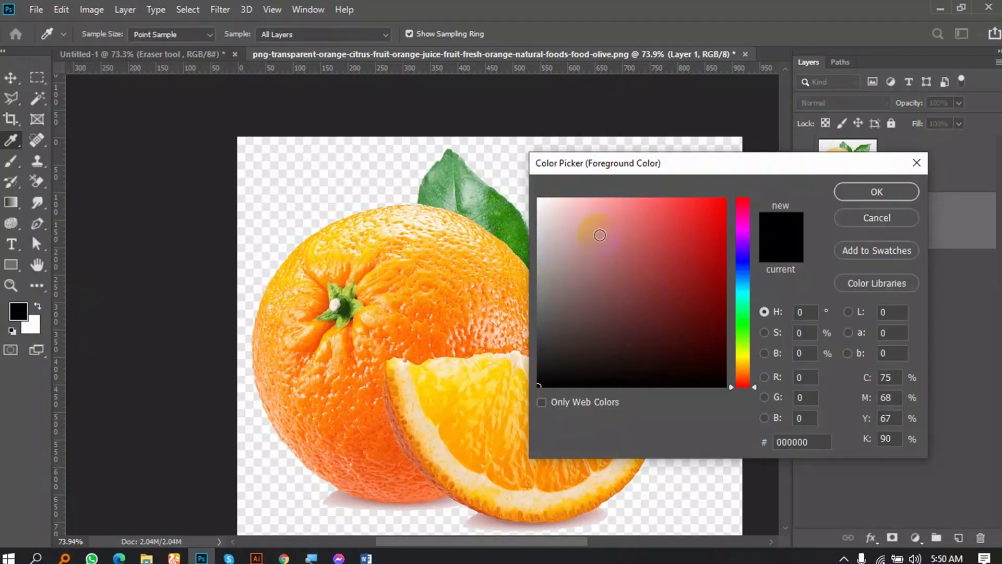
pyautogui.click(700, 218)
pyautogui.click(841, 193)
pyautogui.hotkey('alt', 'BackSpace')
# On the orange picture's layer, background-erase along the large leaf's upper edge with Background Swatch sampling and Contiguous limits, undoing the last stroke.
pyautogui.scroll(5, 697, 175)
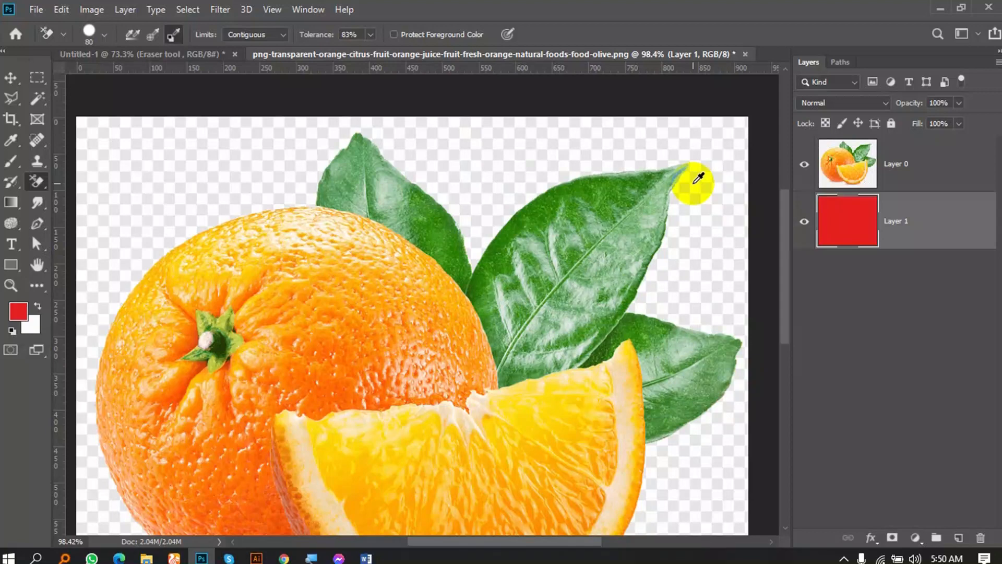
pyautogui.click(847, 163)
pyautogui.moveTo(700, 161)
pyautogui.mouseDown()
pyautogui.moveTo(535, 163)
pyautogui.moveTo(430, 228)
pyautogui.moveTo(404, 272)
pyautogui.moveTo(427, 251)
pyautogui.mouseUp()
pyautogui.scroll(1, 427, 251)
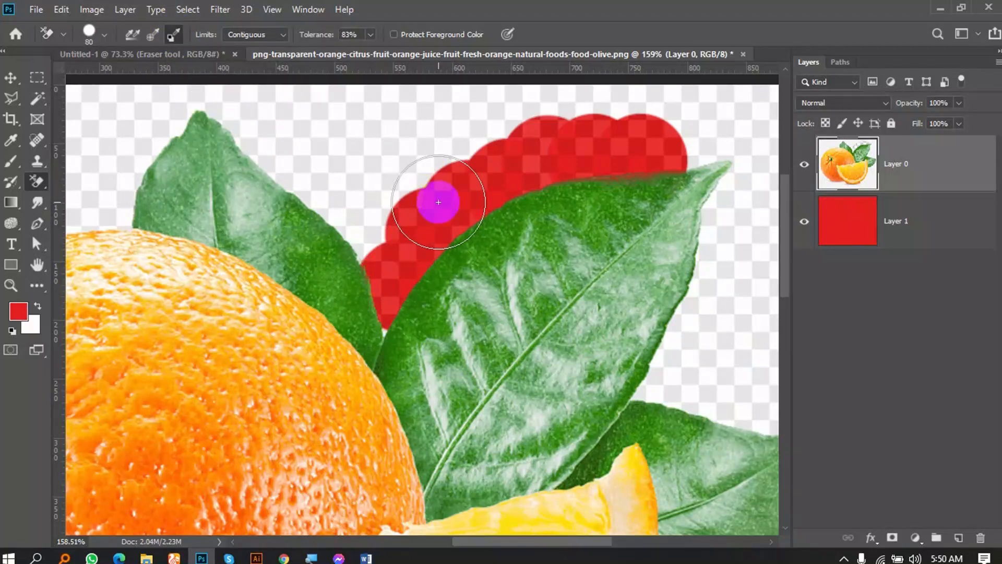
pyautogui.scroll(-3, 439, 202)
pyautogui.moveTo(484, 206)
pyautogui.mouseDown()
pyautogui.moveTo(436, 221)
pyautogui.moveTo(405, 218)
pyautogui.moveTo(314, 152)
pyautogui.moveTo(369, 183)
pyautogui.mouseUp()
pyautogui.scroll(-2, 369, 183)
pyautogui.hotkey('ctrl', 'z')
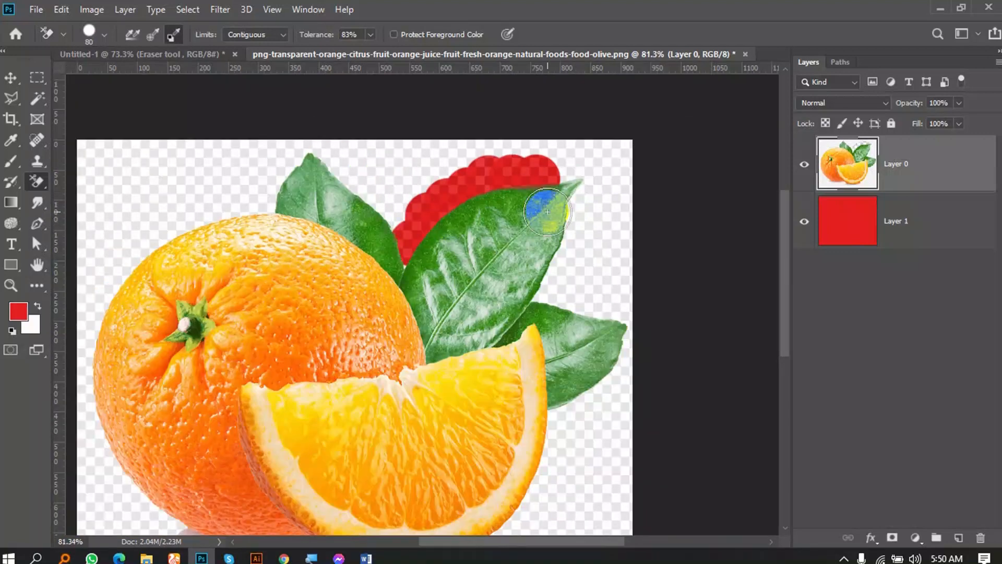
# Background-erase around the large leaf's tip and down its outer edge to the lower leaf, undoing the last stroke.
pyautogui.moveTo(557, 180)
pyautogui.mouseDown()
pyautogui.moveTo(581, 173)
pyautogui.moveTo(590, 189)
pyautogui.moveTo(573, 213)
pyautogui.moveTo(554, 293)
pyautogui.moveTo(561, 287)
pyautogui.moveTo(637, 327)
pyautogui.mouseUp()
pyautogui.scroll(-2, 565, 286)
pyautogui.scroll(-2, 631, 313)
pyautogui.click(600, 271)
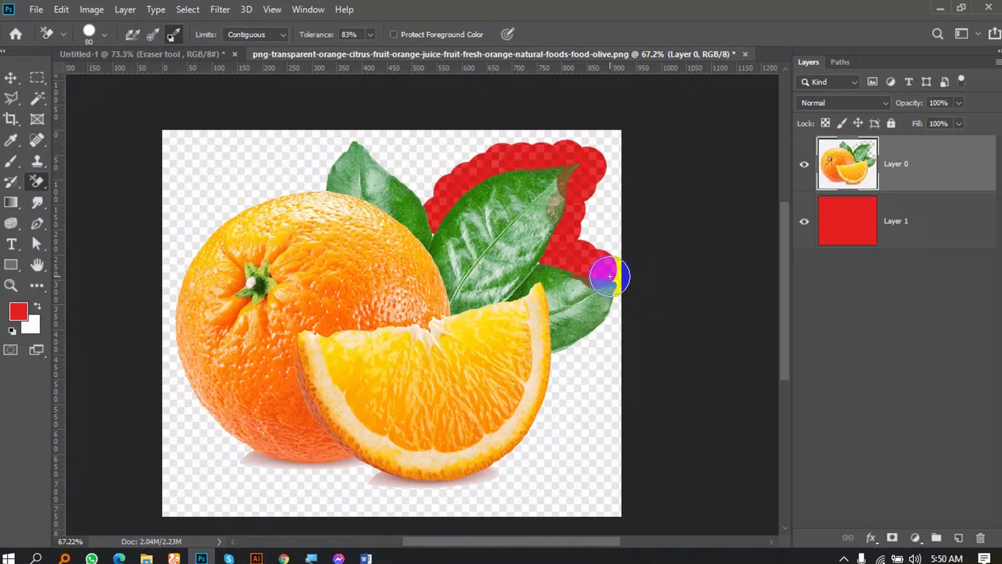
pyautogui.hotkey('ctrl', 'z')
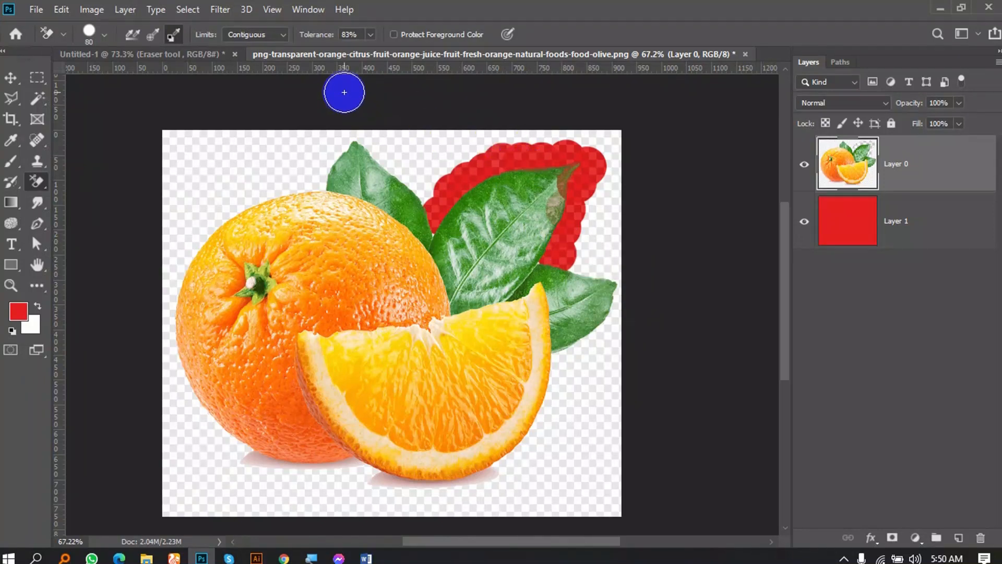
# Set the eraser limits to Find Edges and try erasing along the whole orange's upper edge with Background Swatch sampling.
pyautogui.click(270, 36)
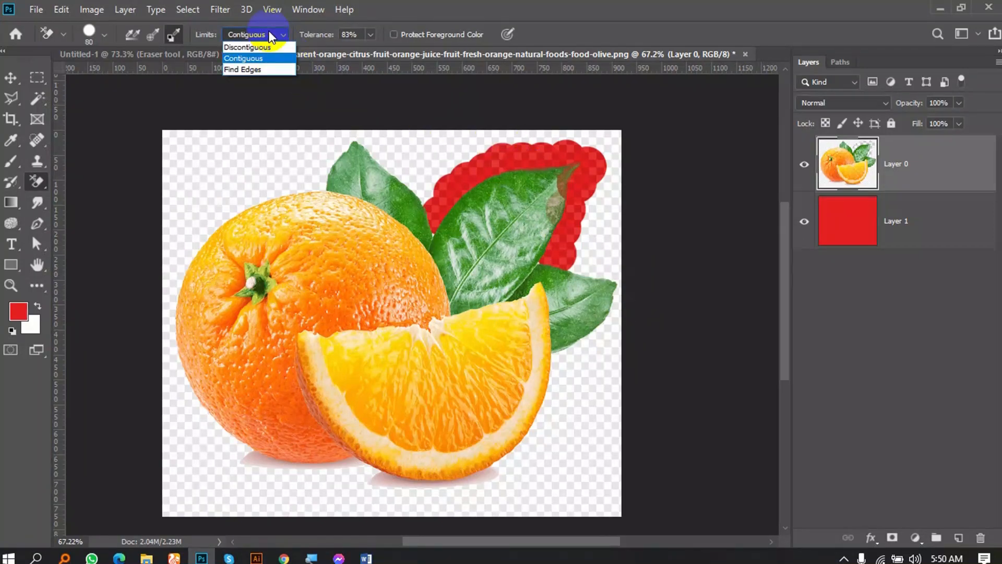
pyautogui.click(264, 70)
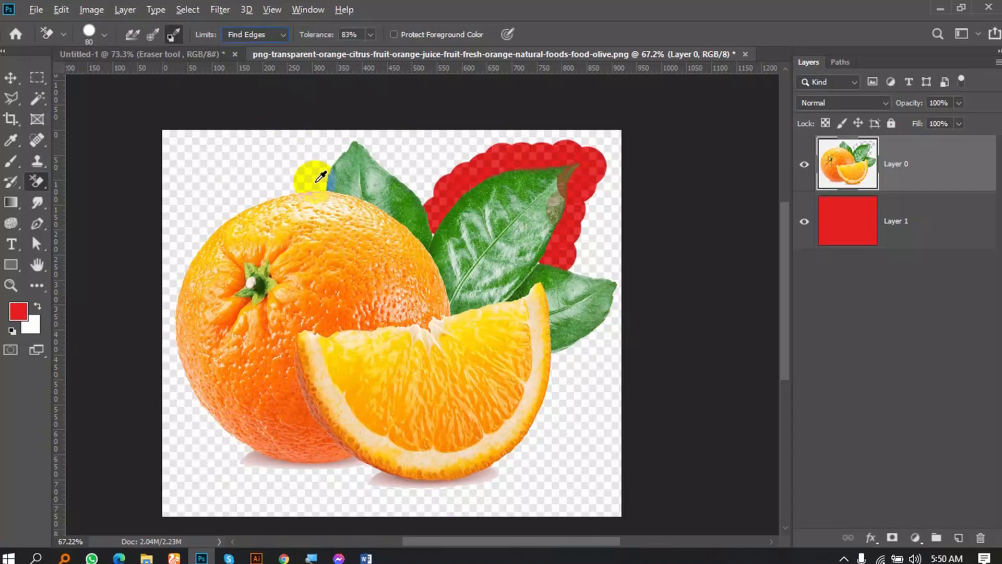
pyautogui.moveTo(320, 186); pyautogui.dragTo(307, 183)
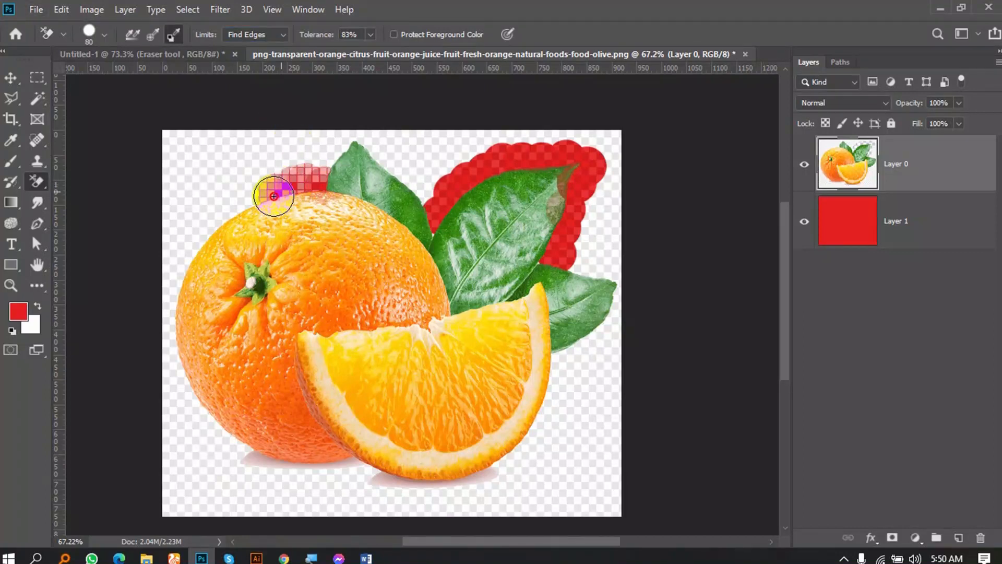
pyautogui.moveTo(236, 217)
pyautogui.mouseDown()
pyautogui.moveTo(277, 195)
pyautogui.moveTo(204, 258)
pyautogui.moveTo(248, 200)
pyautogui.moveTo(197, 260)
pyautogui.mouseUp()
pyautogui.hotkey('ctrl', 'z')
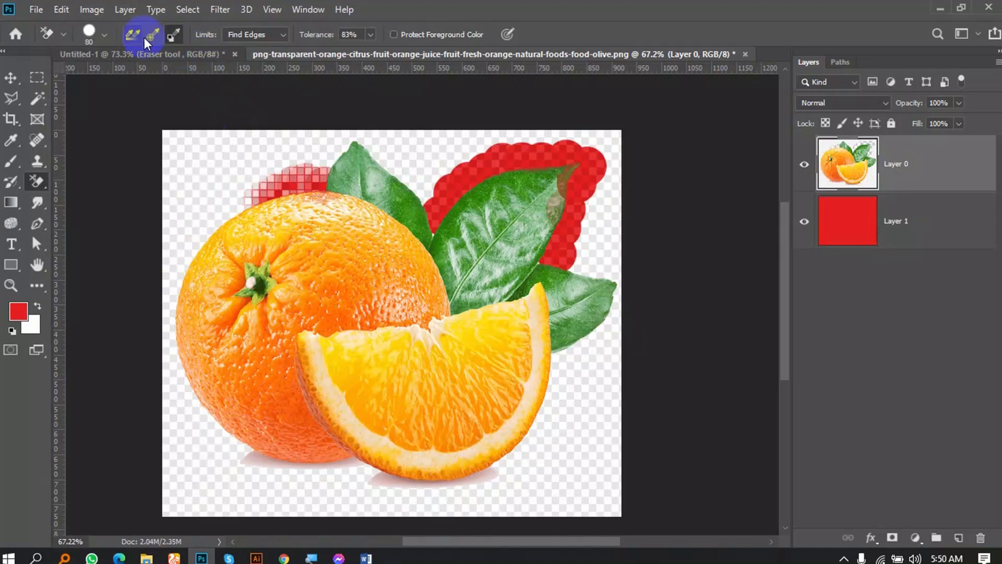
# Switch the Background Eraser's sampling to Once and undo all erasing strokes on the orange picture.
pyautogui.click(152, 35)
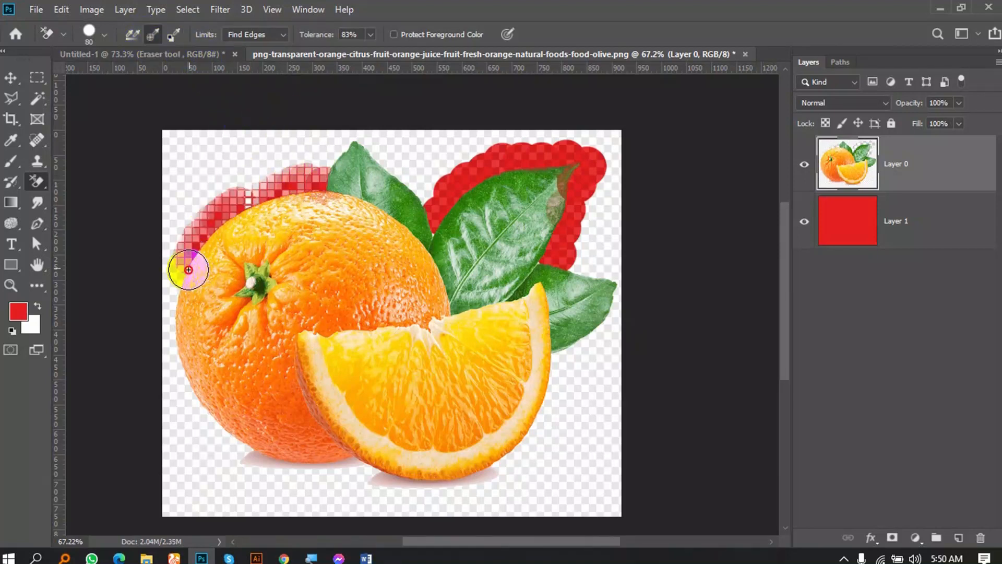
pyautogui.hotkey('ctrl', 'z')
pyautogui.hotkey('ctrl', 'z')
pyautogui.hotkey('ctrl', 'z')
pyautogui.hotkey('ctrl', 'z')
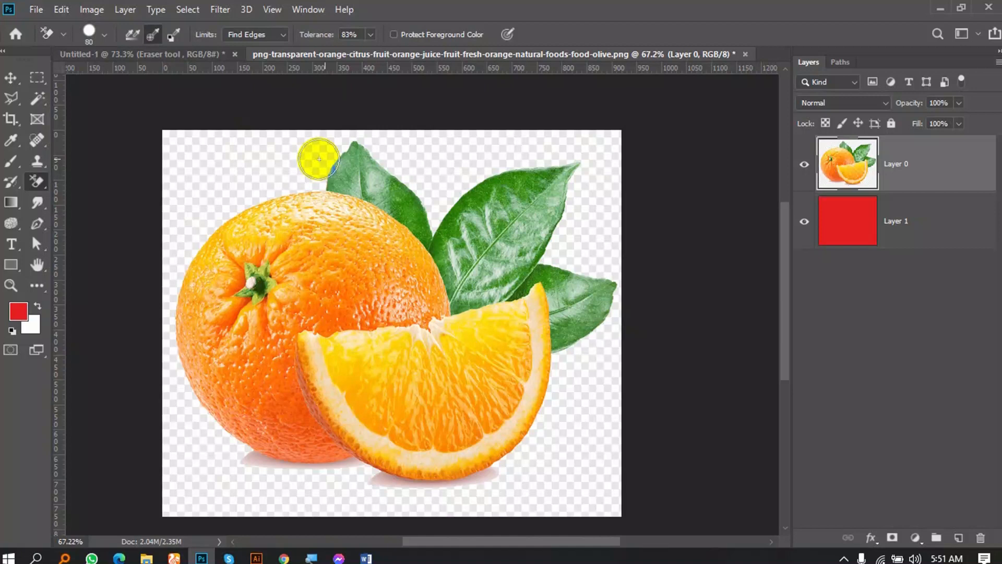
# Try Once sampling with Find Edges limits along the whole orange's upper edge, and undo the erasing.
pyautogui.click(248, 35)
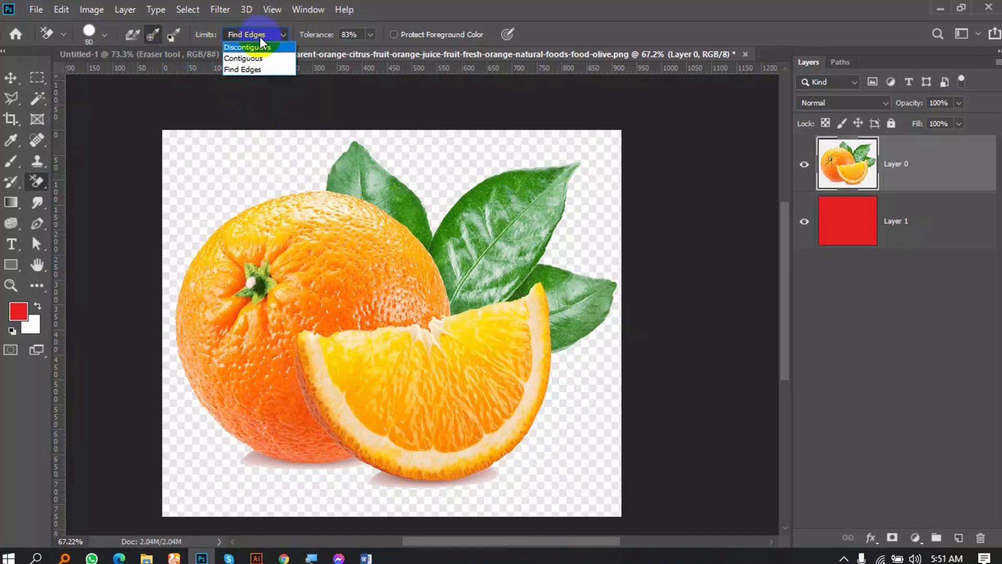
pyautogui.click(292, 166)
pyautogui.moveTo(310, 180); pyautogui.dragTo(291, 191)
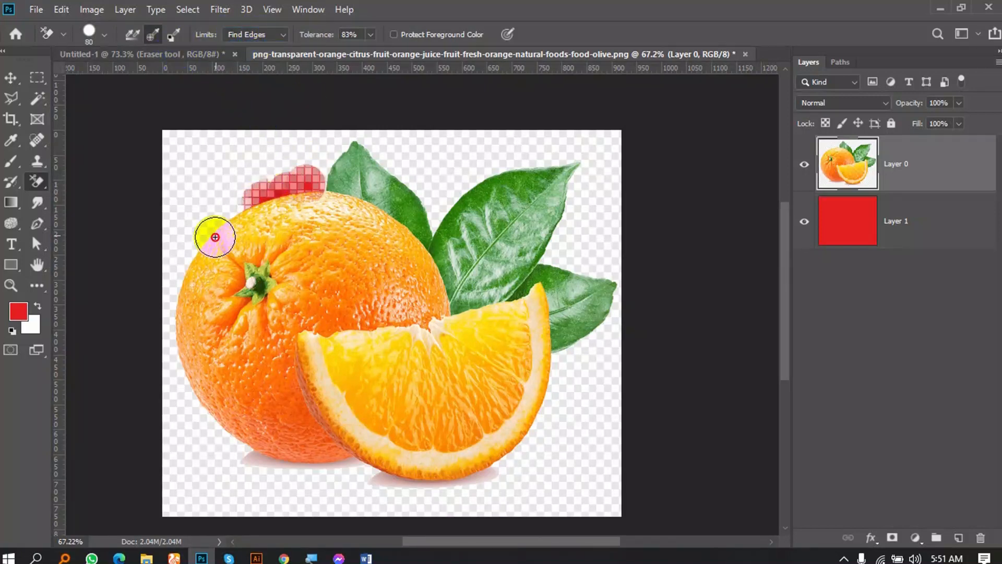
pyautogui.hotkey('ctrl', 'z')
# Set the limits to Contiguous, try erasing around the whole orange's outer edge with Once sampling, and undo the erasing.
pyautogui.click(253, 36)
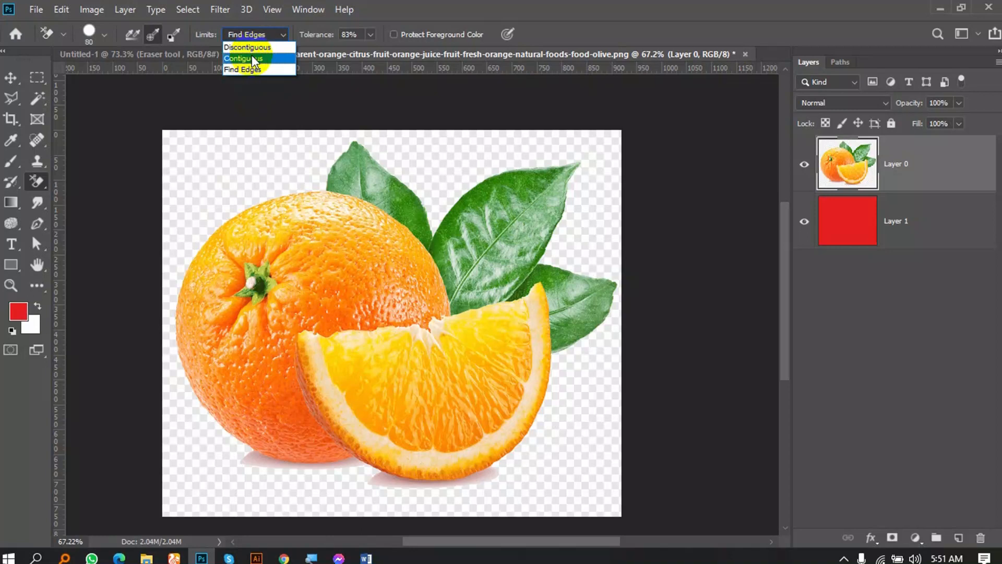
pyautogui.click(249, 59)
pyautogui.moveTo(326, 168)
pyautogui.mouseDown()
pyautogui.moveTo(226, 221)
pyautogui.moveTo(196, 255)
pyautogui.moveTo(175, 325)
pyautogui.moveTo(194, 251)
pyautogui.moveTo(171, 331)
pyautogui.mouseUp()
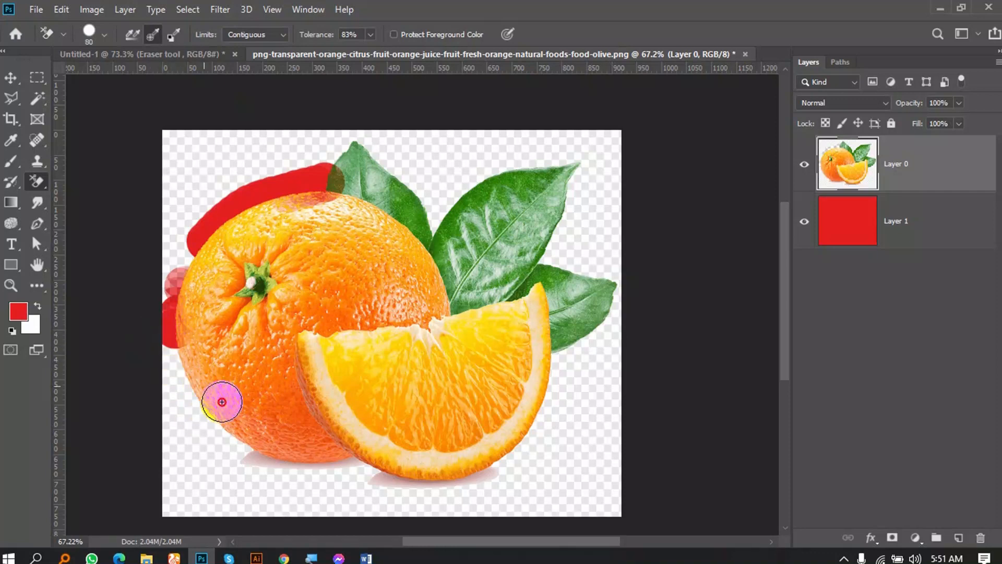
pyautogui.hotkey('ctrl', 'z')
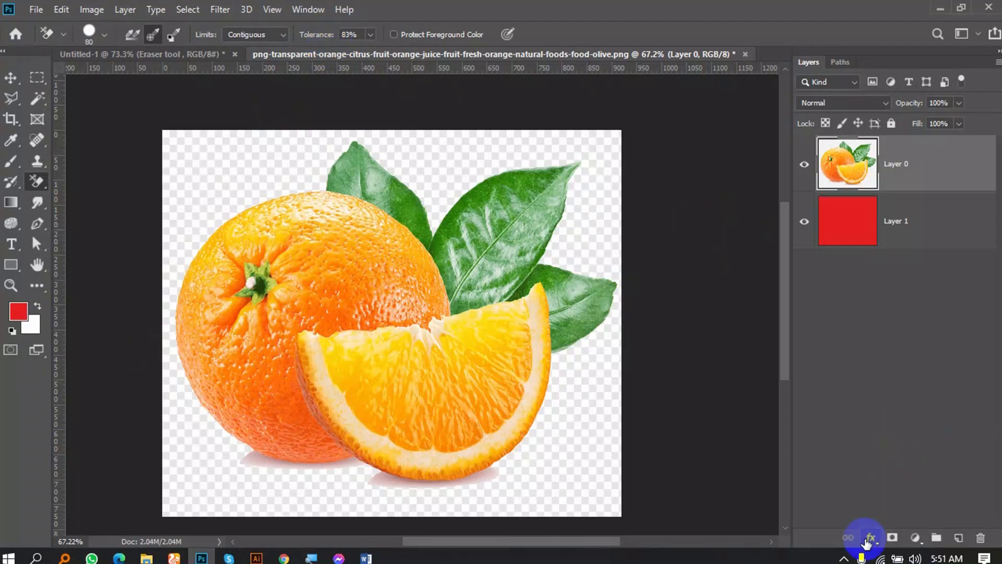
pyautogui.click(843, 558)
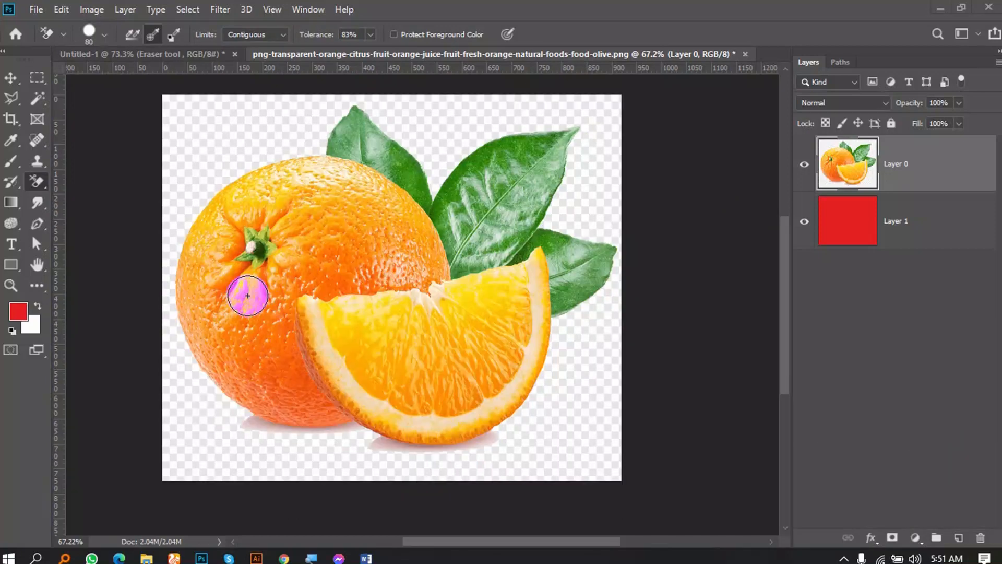
# Switch from the Background Eraser to the Magic Eraser tool for the orange picture.
pyautogui.scroll(2, 238, 282)
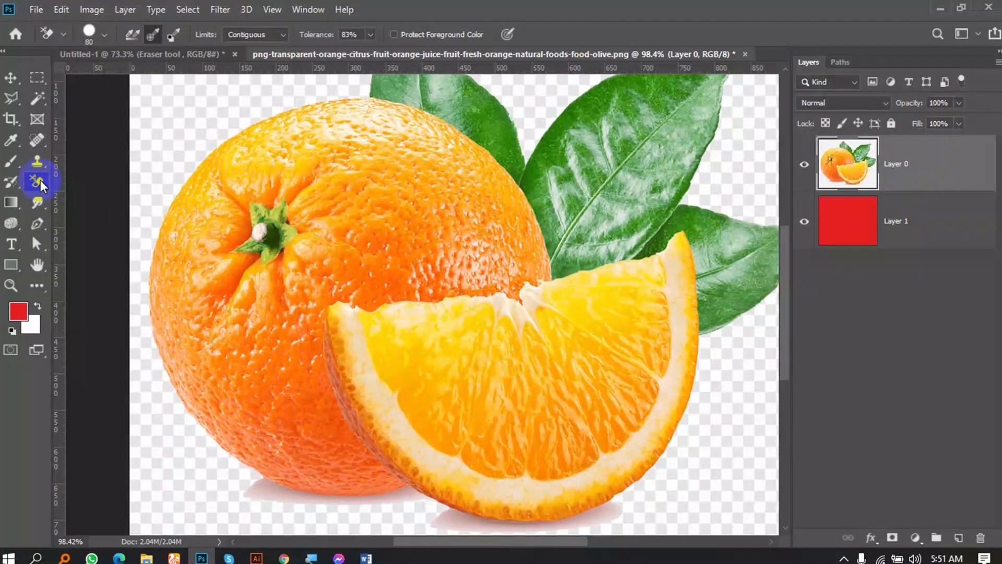
pyautogui.rightClick(41, 181)
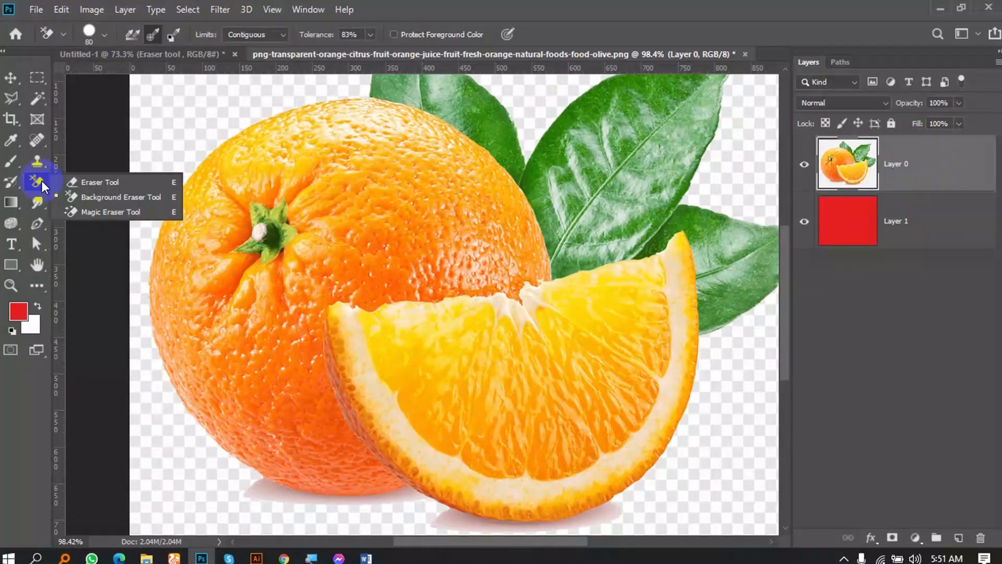
pyautogui.click(89, 214)
pyautogui.scroll(-2, 219, 211)
pyautogui.scroll(1, 253, 184)
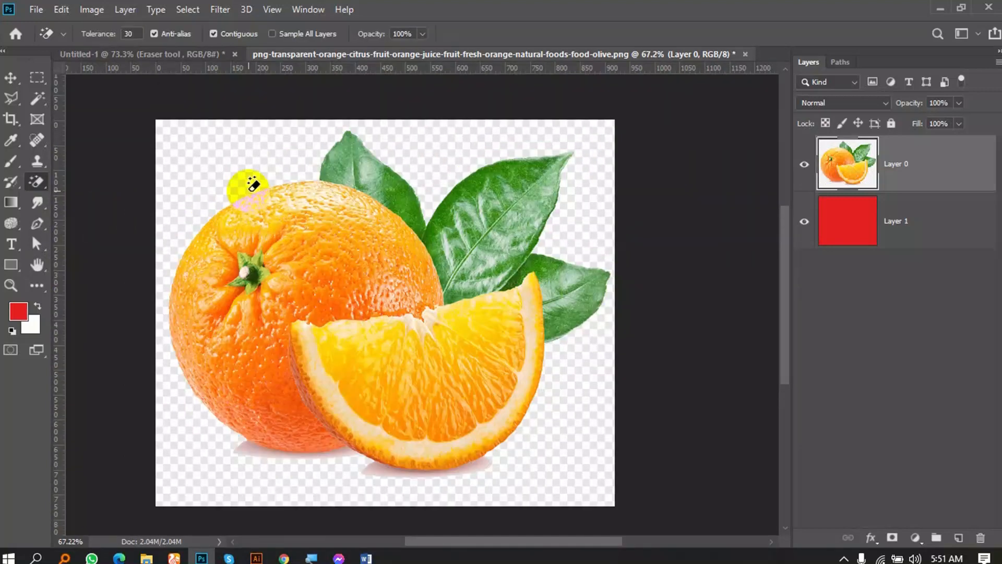
pyautogui.scroll(1, 246, 175)
# Try selecting the checkered background with the Magic Wand and deleting it, and undo both the deletion and the selection.
pyautogui.click(37, 98)
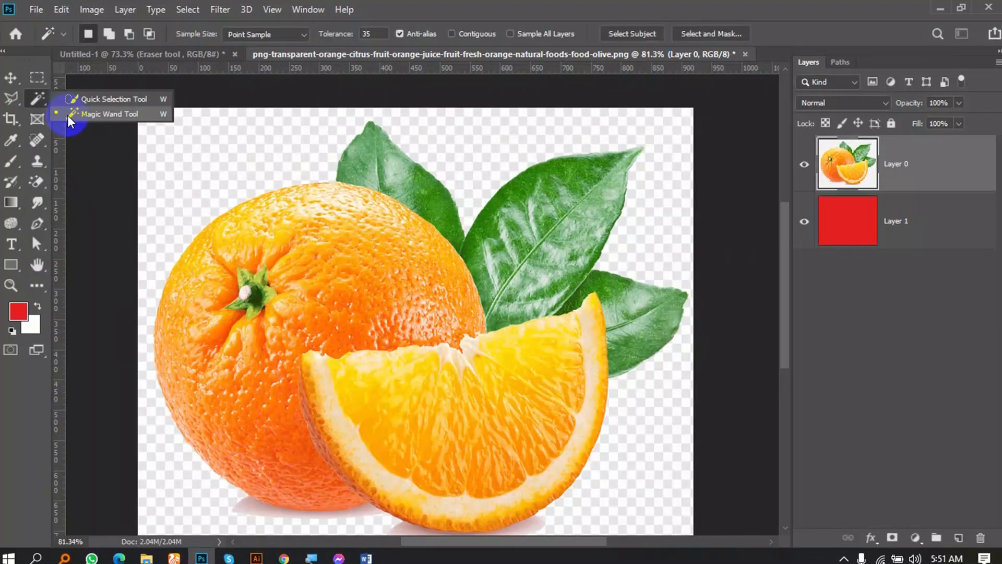
pyautogui.click(231, 157)
pyautogui.scroll(-1, 274, 171)
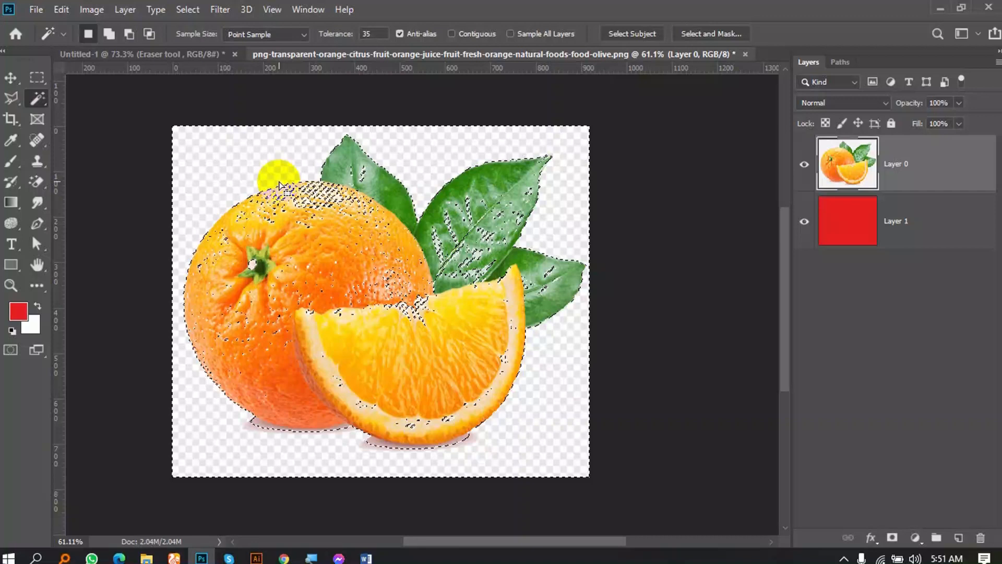
pyautogui.press('Delete')
pyautogui.hotkey('ctrl', 'z')
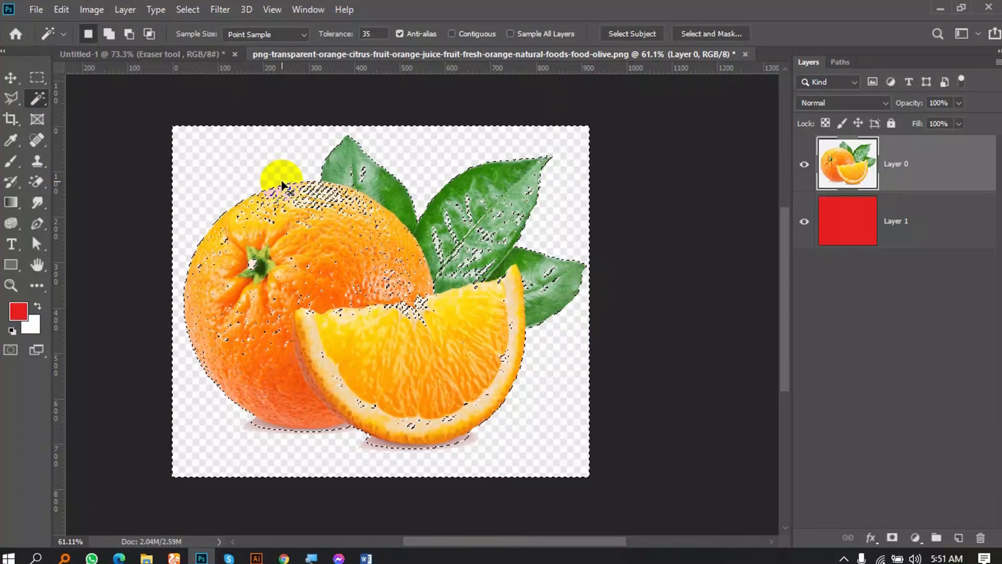
pyautogui.hotkey('ctrl', 'z')
# Try the Magic Eraser with tolerance 30 and Contiguous enabled on the background around the orange, and undo the erasing.
pyautogui.click(37, 184)
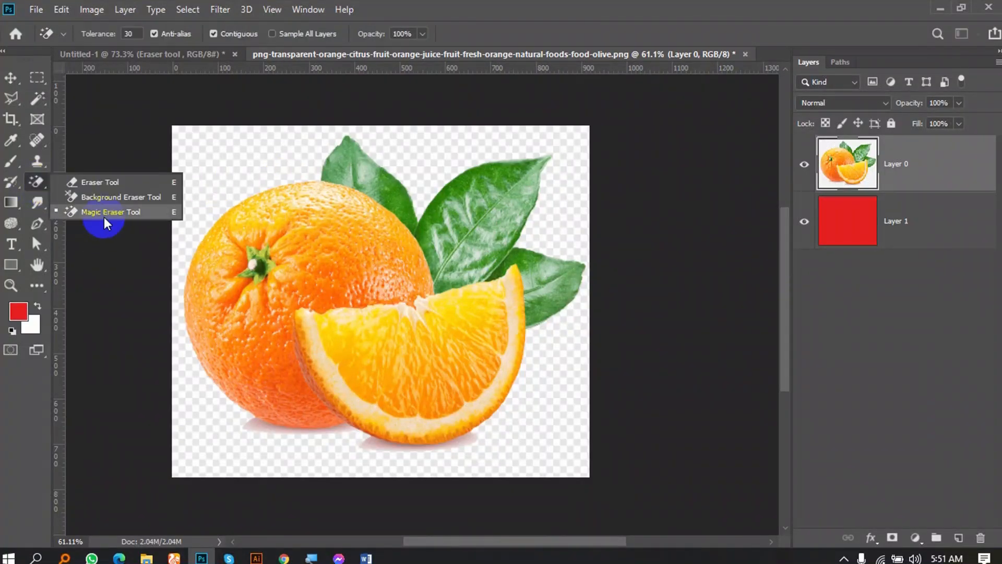
pyautogui.click(117, 211)
pyautogui.click(242, 161)
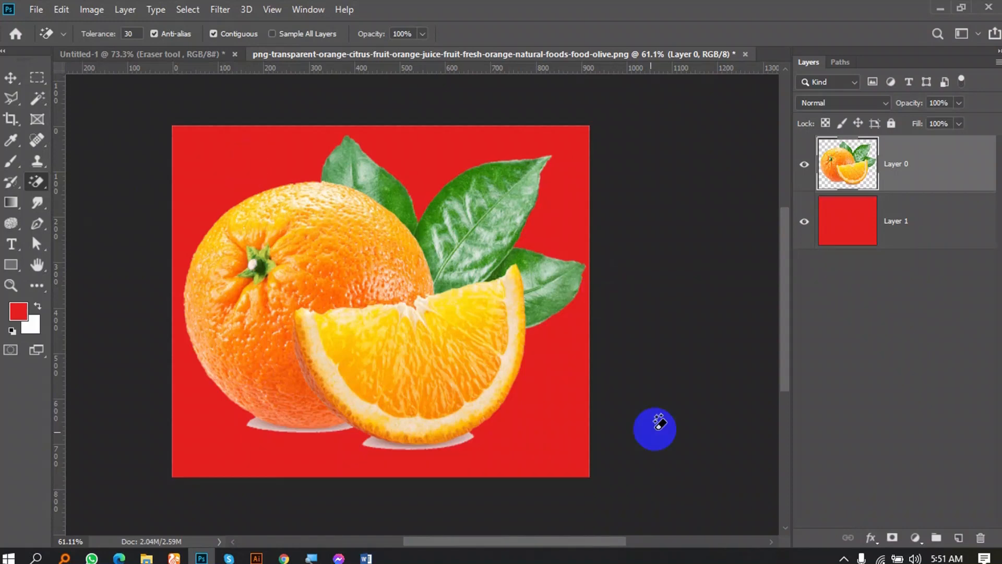
pyautogui.click(558, 173)
pyautogui.click(313, 157)
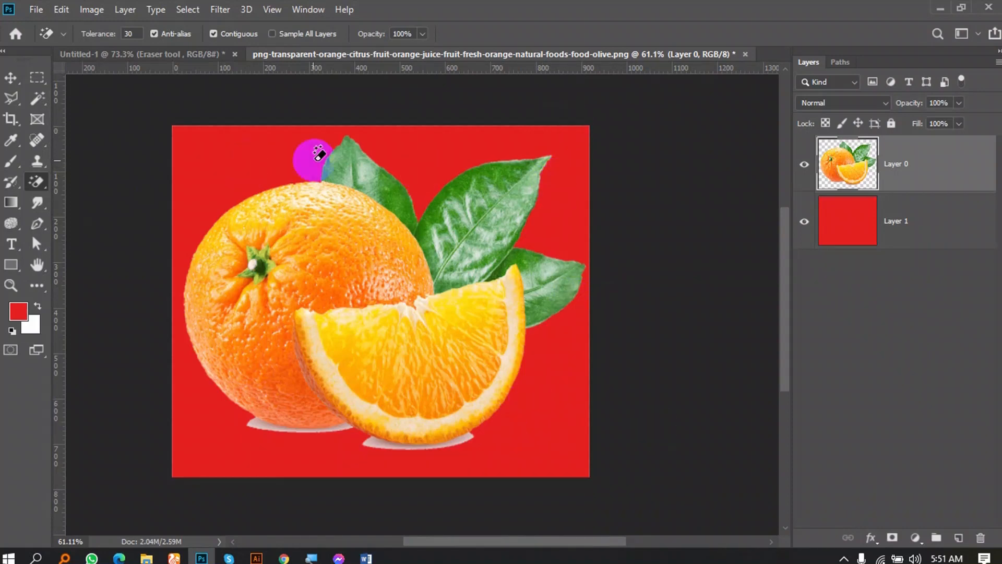
pyautogui.hotkey('ctrl', 'z')
pyautogui.click(275, 151)
pyautogui.hotkey('ctrl', 'z')
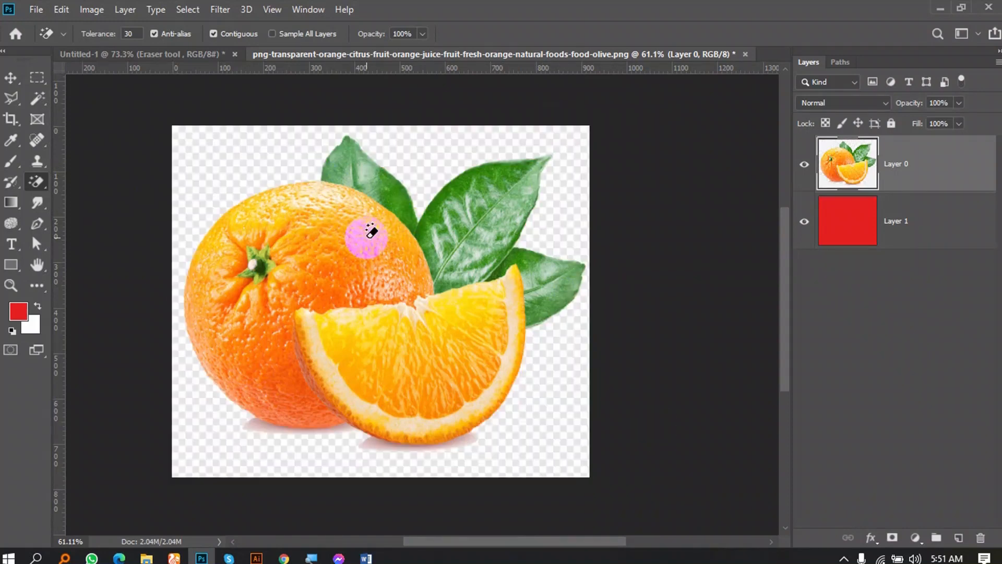
pyautogui.scroll(5, 373, 231)
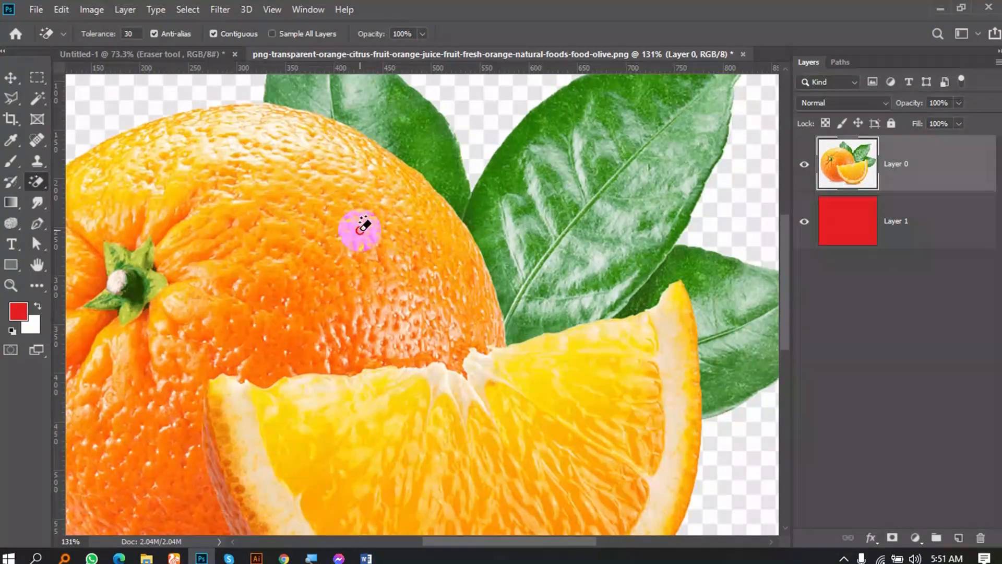
pyautogui.scroll(-2, 368, 213)
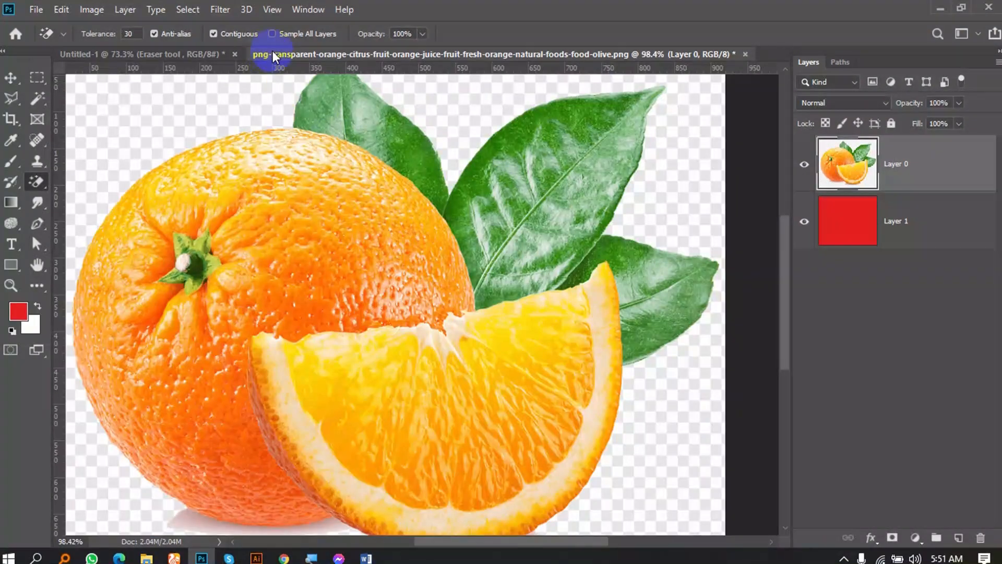
pyautogui.scroll(-2, 397, 162)
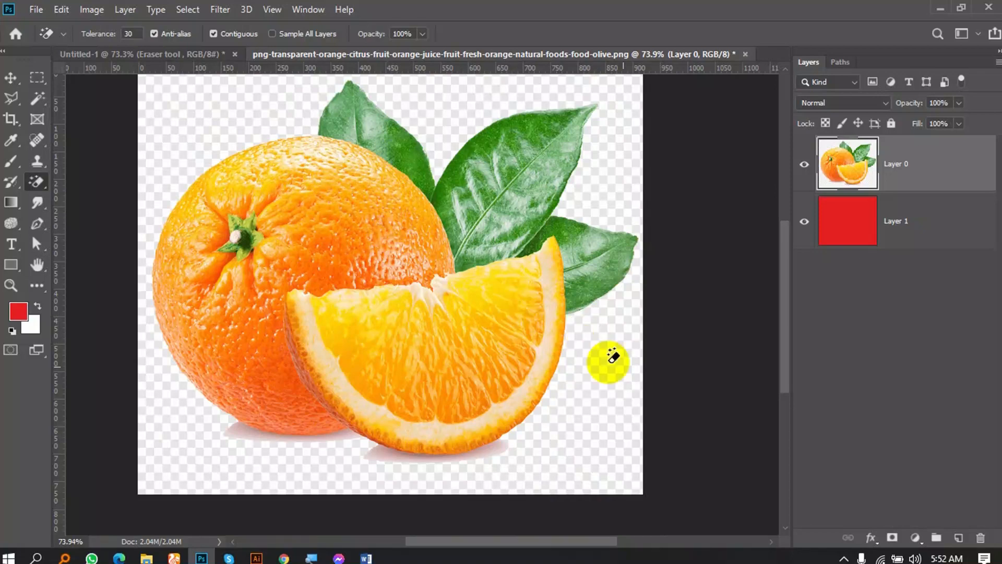
pyautogui.click(843, 559)
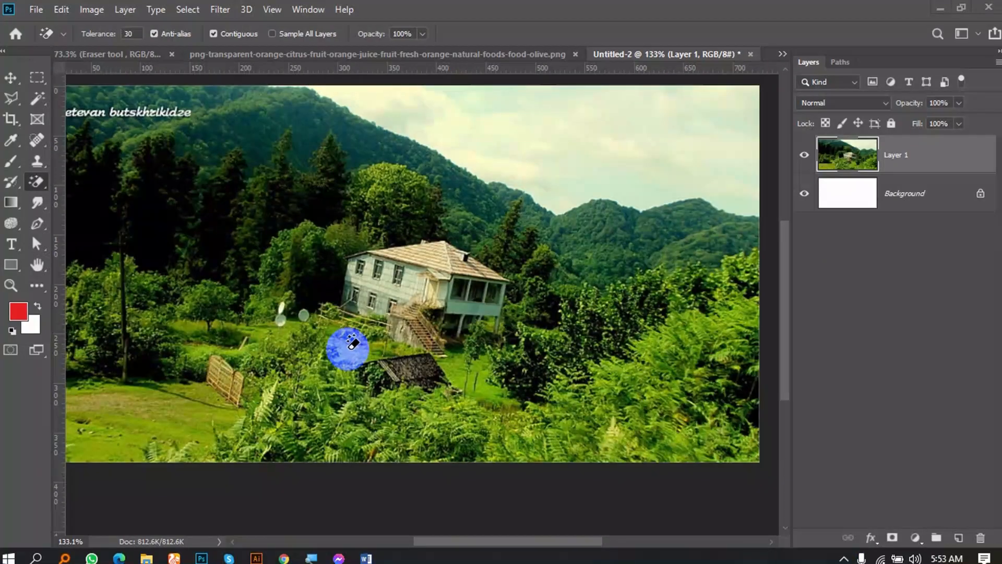
pyautogui.scroll(-1, 401, 360)
pyautogui.scroll(1, 515, 388)
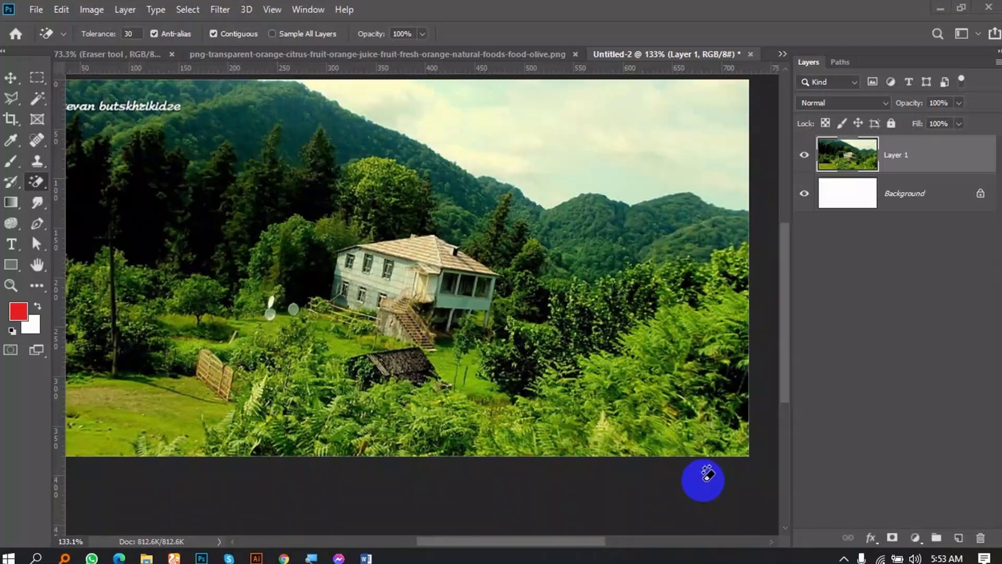
pyautogui.scroll(-1, 650, 441)
pyautogui.scroll(-1, 651, 438)
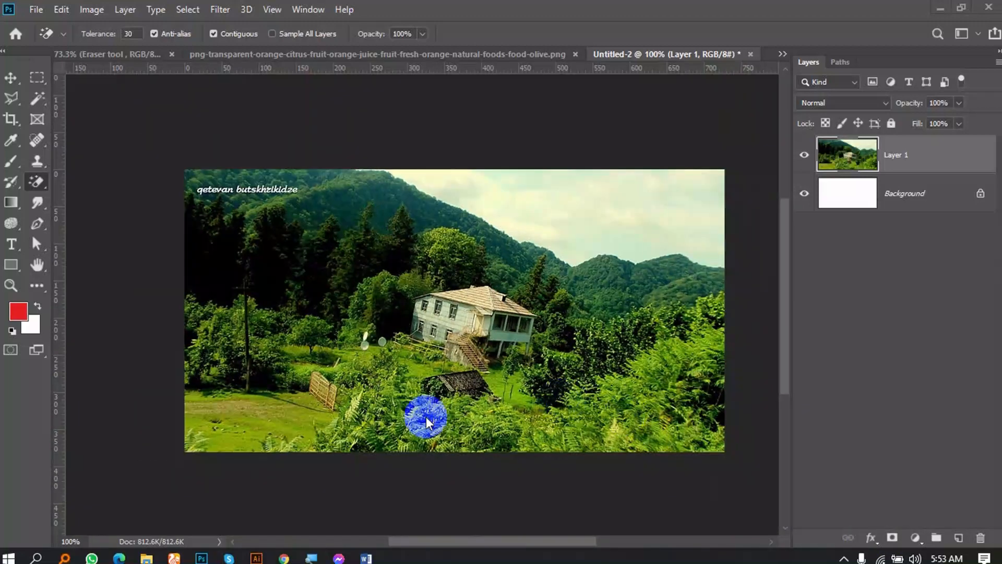
# Try the Magic Eraser with tolerance 30 and Contiguous enabled on the landscape photo's foreground lawn, and undo the erasing.
pyautogui.scroll(2, 329, 429)
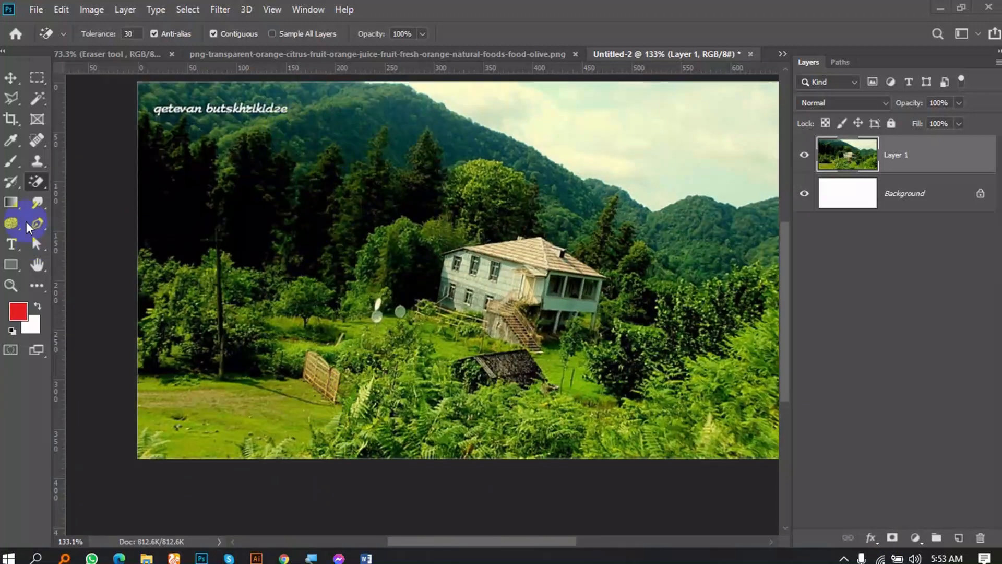
pyautogui.moveTo(45, 188)
pyautogui.mouseDown()
pyautogui.moveTo(142, 222)
pyautogui.moveTo(130, 217)
pyautogui.mouseUp()
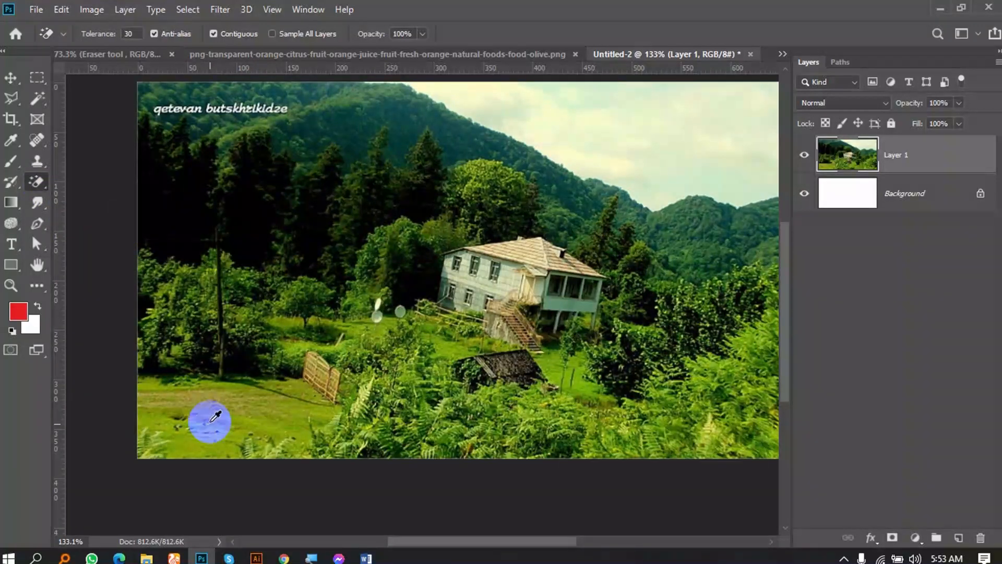
pyautogui.scroll(-2, 215, 436)
pyautogui.scroll(1, 233, 386)
pyautogui.scroll(-3, 255, 368)
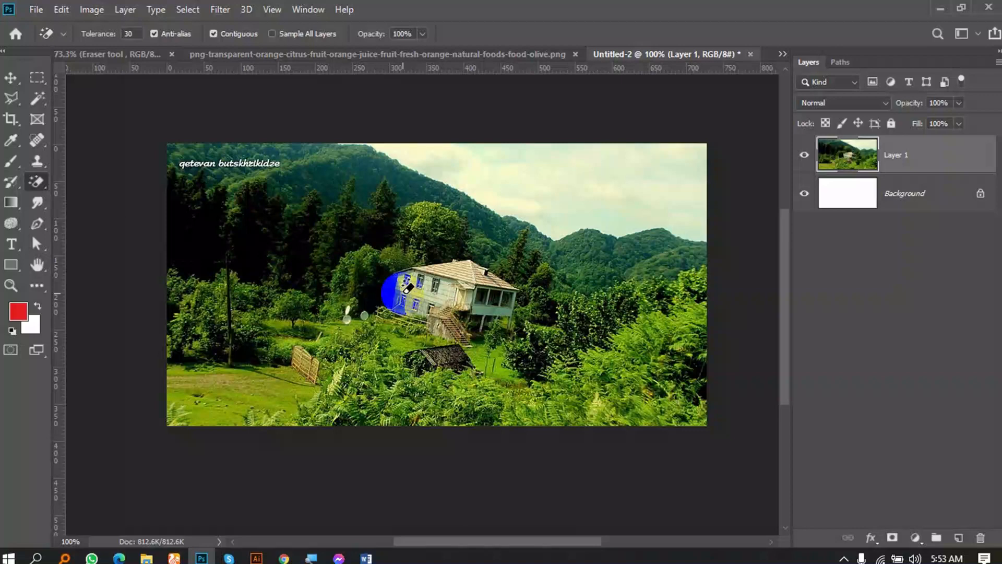
pyautogui.scroll(1, 575, 414)
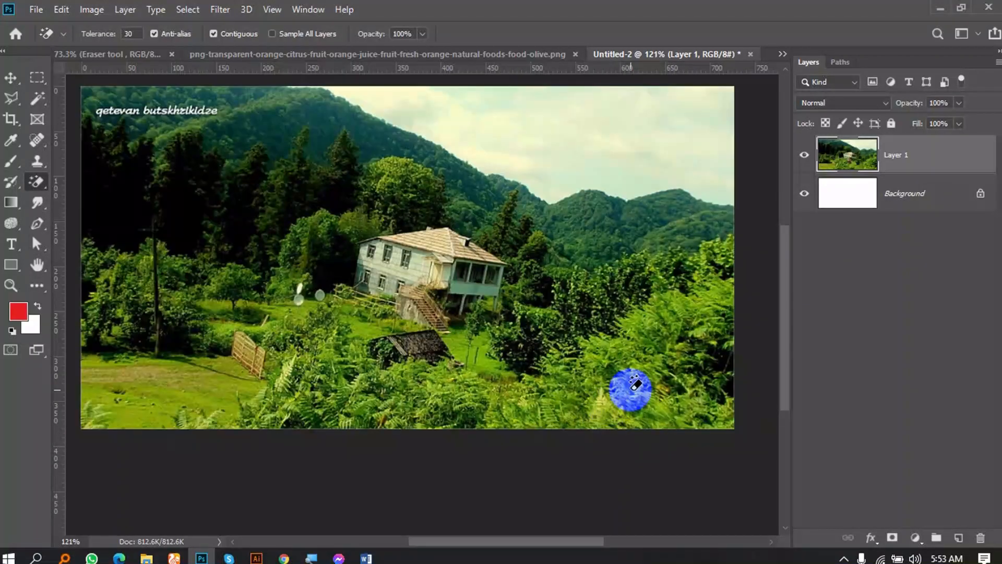
pyautogui.scroll(-3, 609, 240)
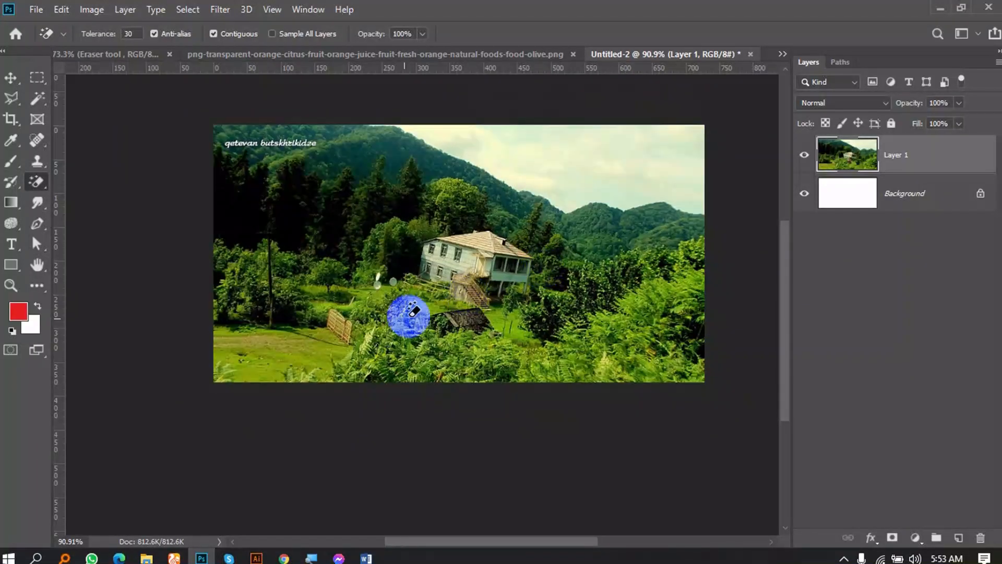
pyautogui.scroll(1, 312, 342)
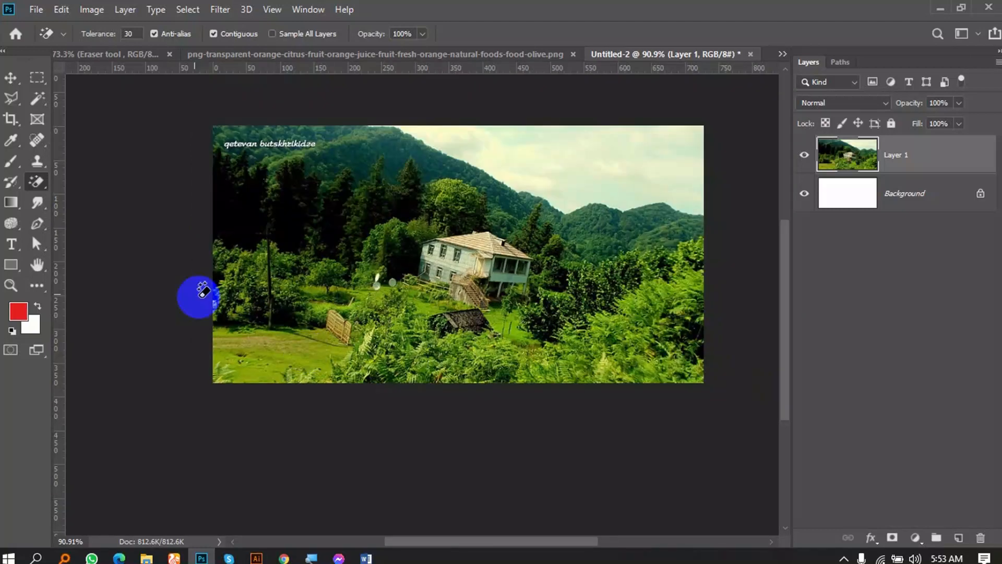
pyautogui.scroll(1, 277, 356)
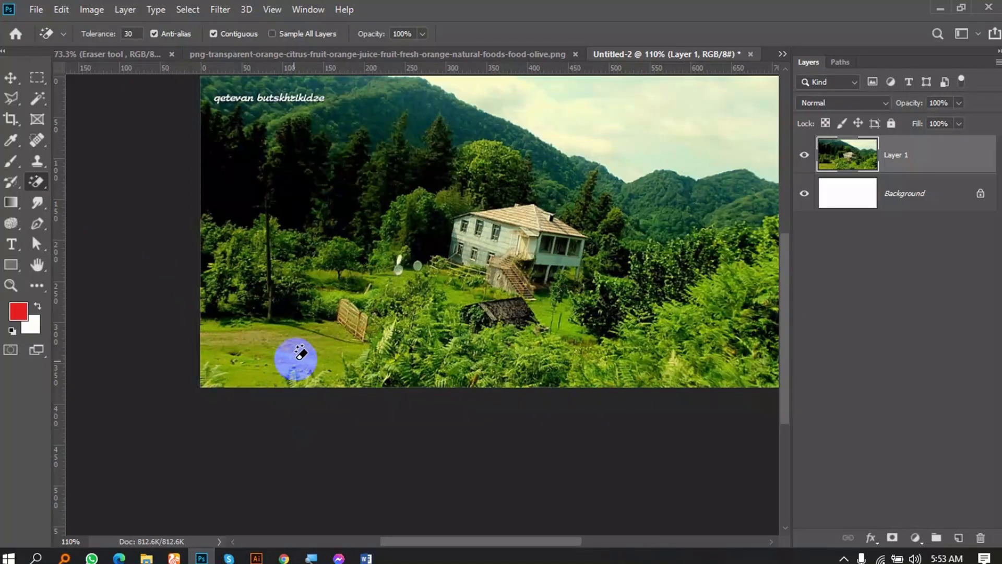
pyautogui.click(295, 367)
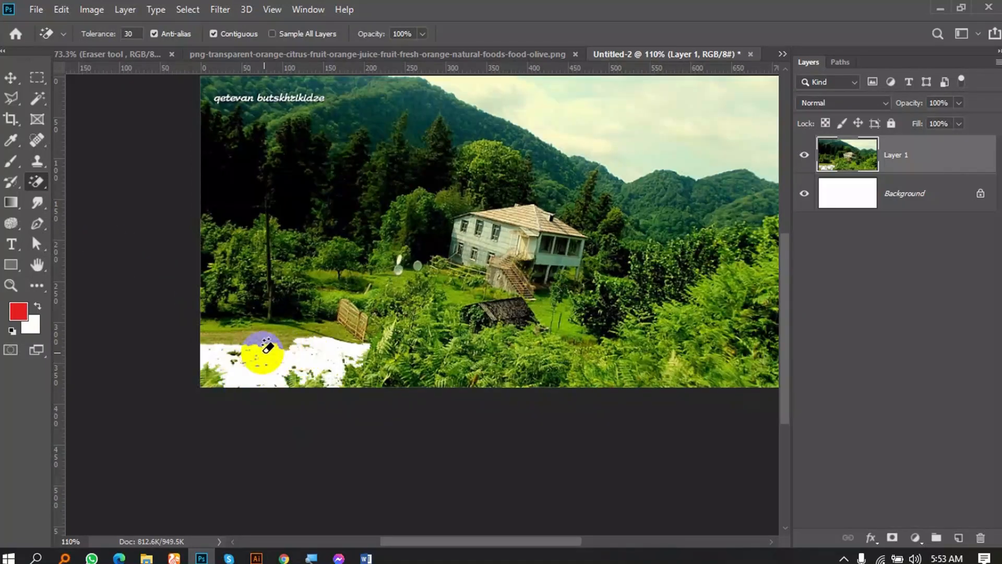
pyautogui.scroll(3, 296, 359)
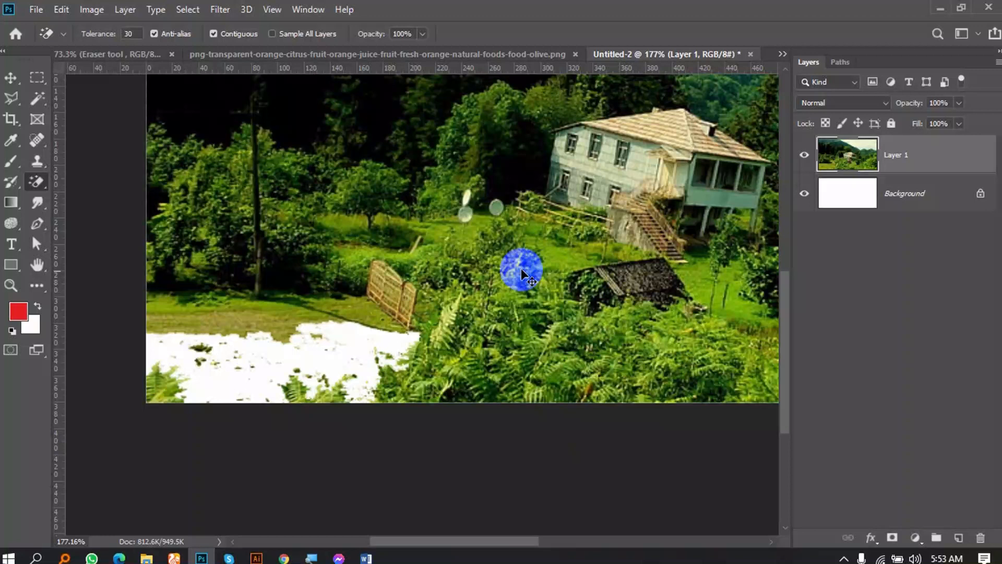
pyautogui.hotkey('ctrl', 'z')
# Repeat the contiguous Magic Eraser try on the grass below the wooden gate, and undo the erasing.
pyautogui.scroll(1, 349, 344)
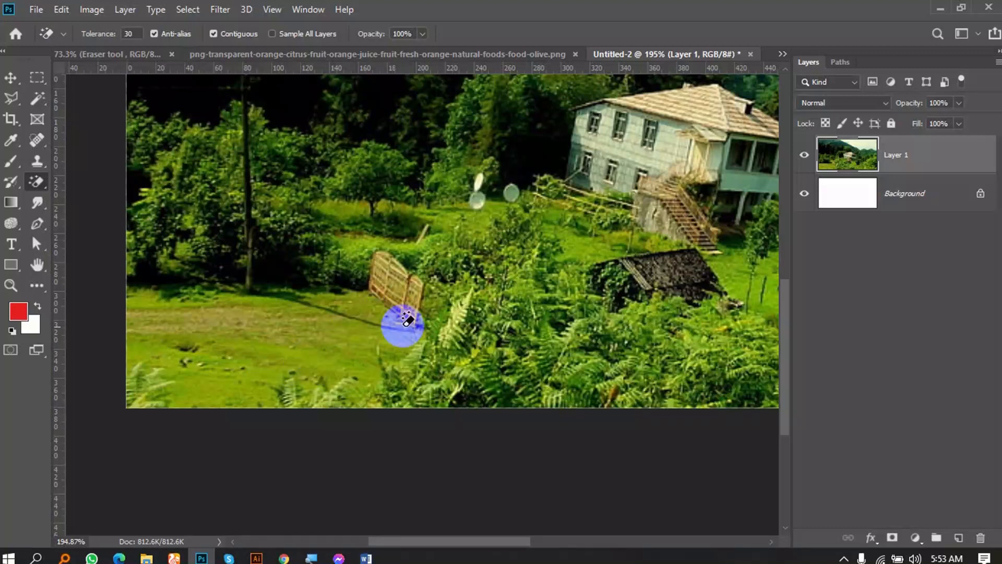
pyautogui.scroll(-1, 365, 355)
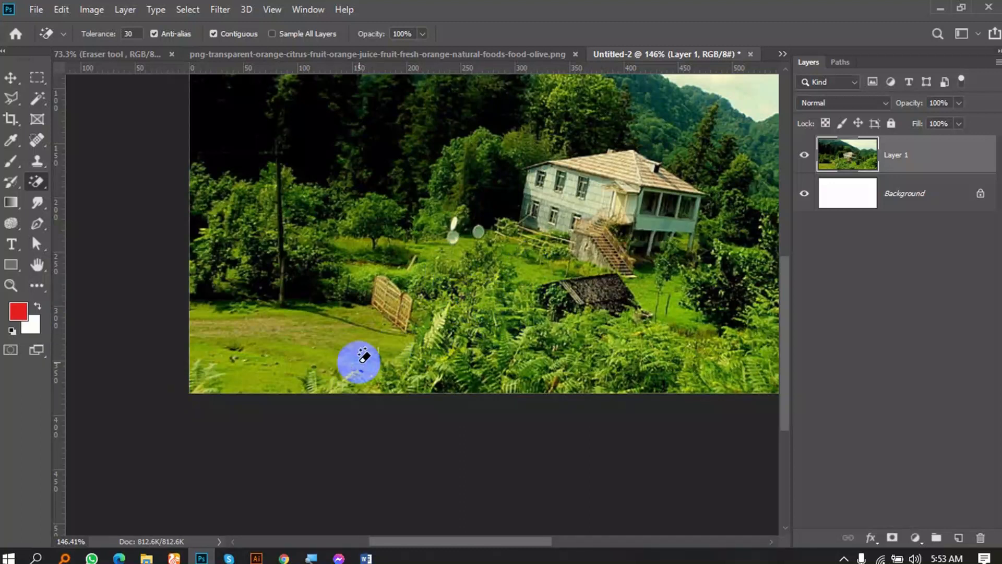
pyautogui.click(347, 357)
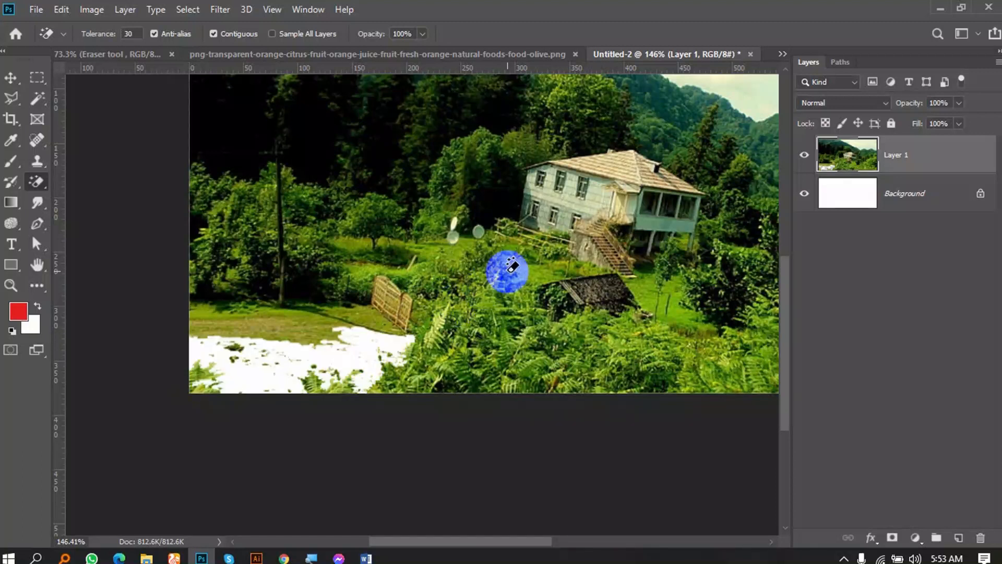
pyautogui.hotkey('ctrl', 'z')
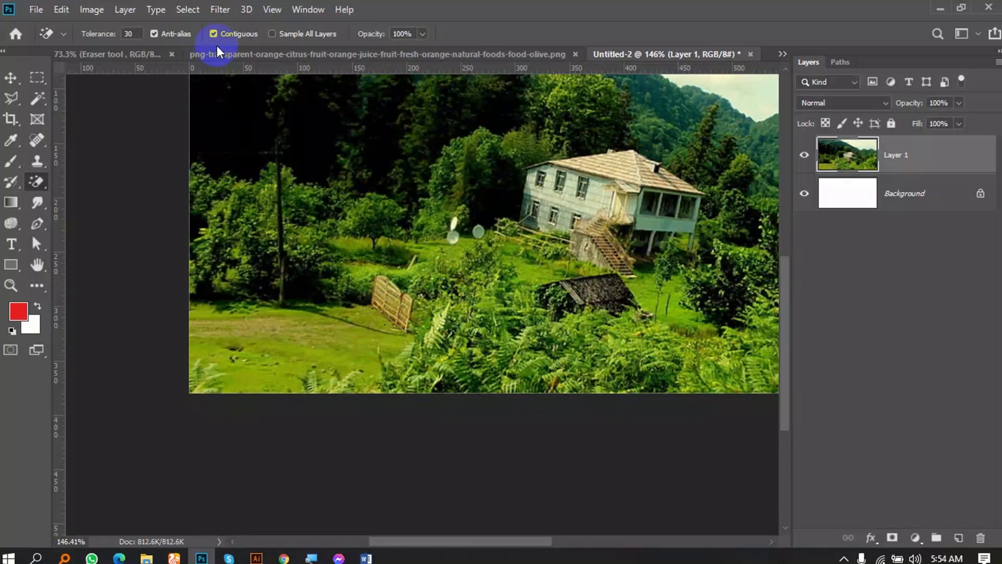
# Disable Contiguous, try erasing the lawn's green across the whole landscape photo, and undo the erasing.
pyautogui.click(375, 352)
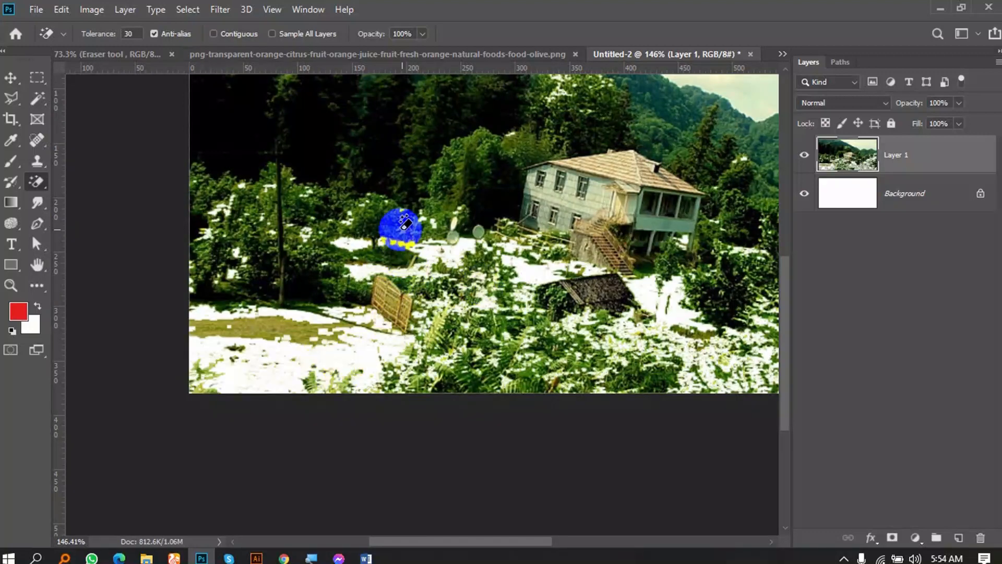
pyautogui.scroll(-2, 584, 261)
pyautogui.scroll(2, 577, 172)
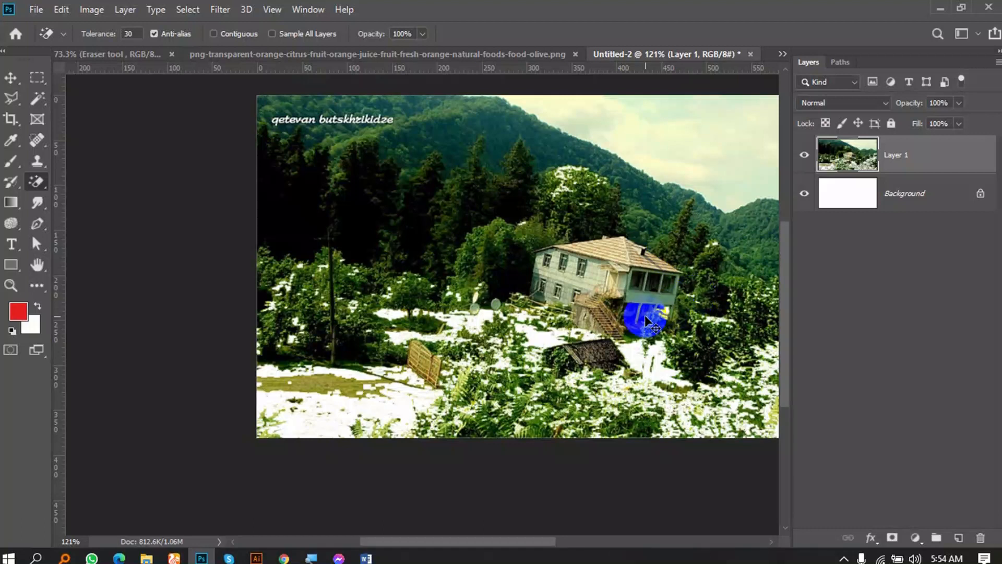
pyautogui.hotkey('ctrl', 'z')
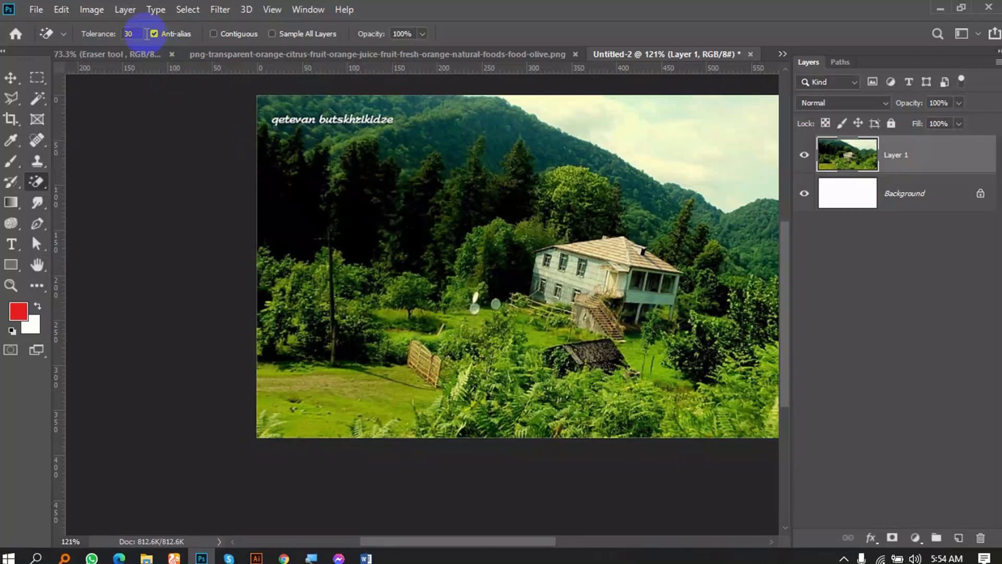
# Set the tolerance to 50, try erasing the lawn's green with Contiguous disabled, and undo the erasing.
pyautogui.write('5')
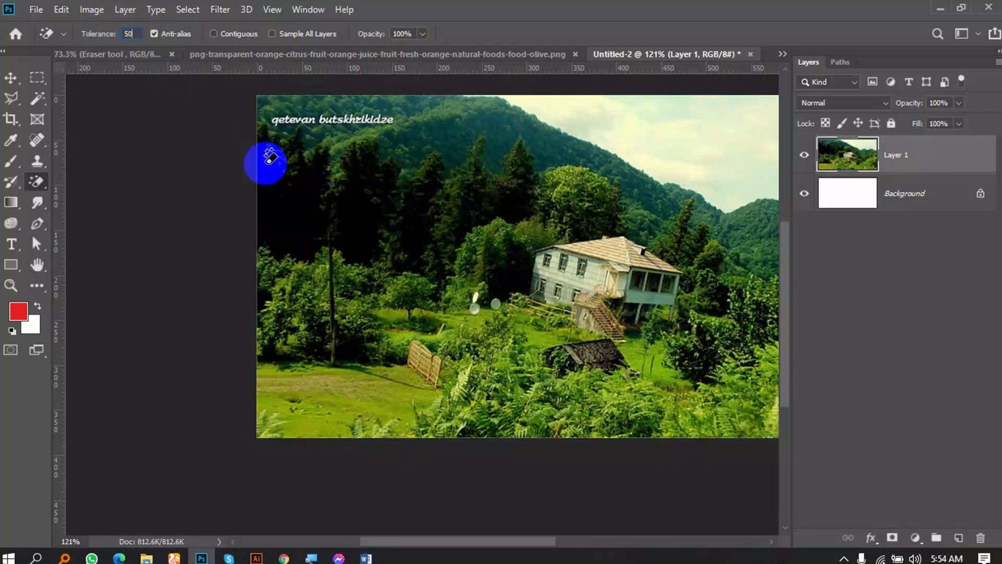
pyautogui.write('0')
pyautogui.click(363, 397)
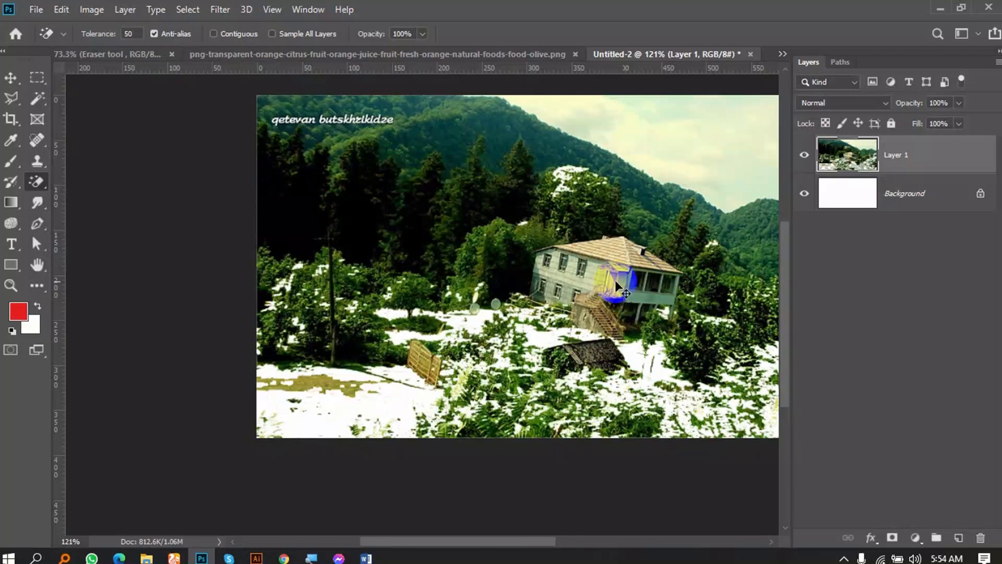
pyautogui.hotkey('ctrl', 'z')
# Enable Contiguous again, try erasing the foreground lawn with the Magic Eraser, and undo the erasing.
pyautogui.click(226, 35)
pyautogui.click(382, 403)
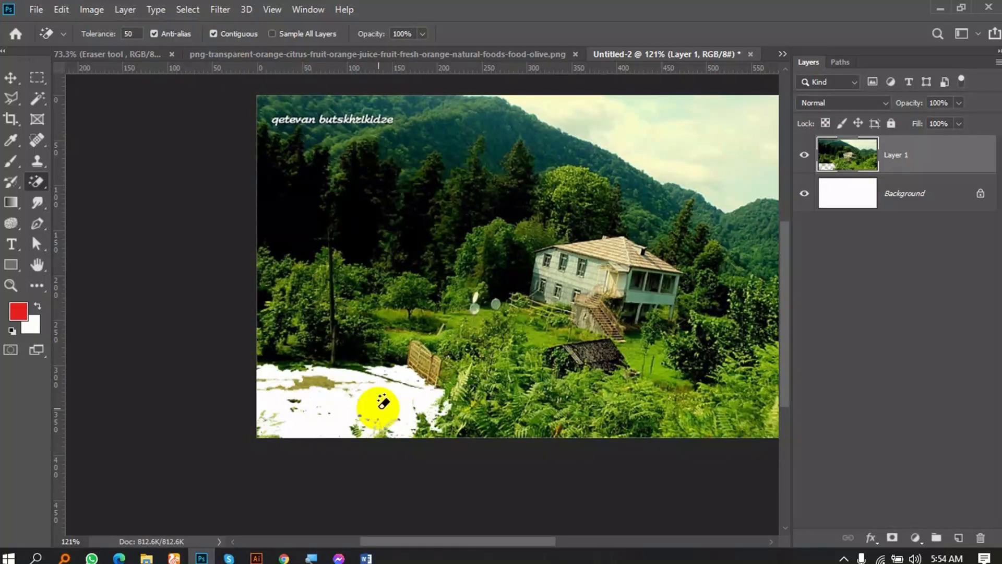
pyautogui.hotkey('ctrl', 'z')
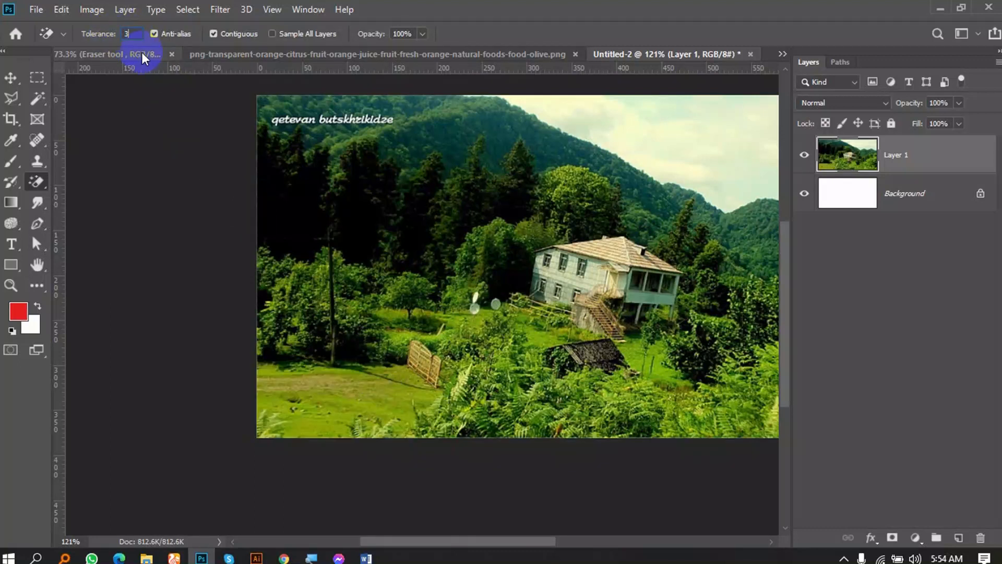
# Set the tolerance to 30, try erasing the foreground lawn at two different spots, and undo each erasing.
pyautogui.write('0')
pyautogui.click(347, 410)
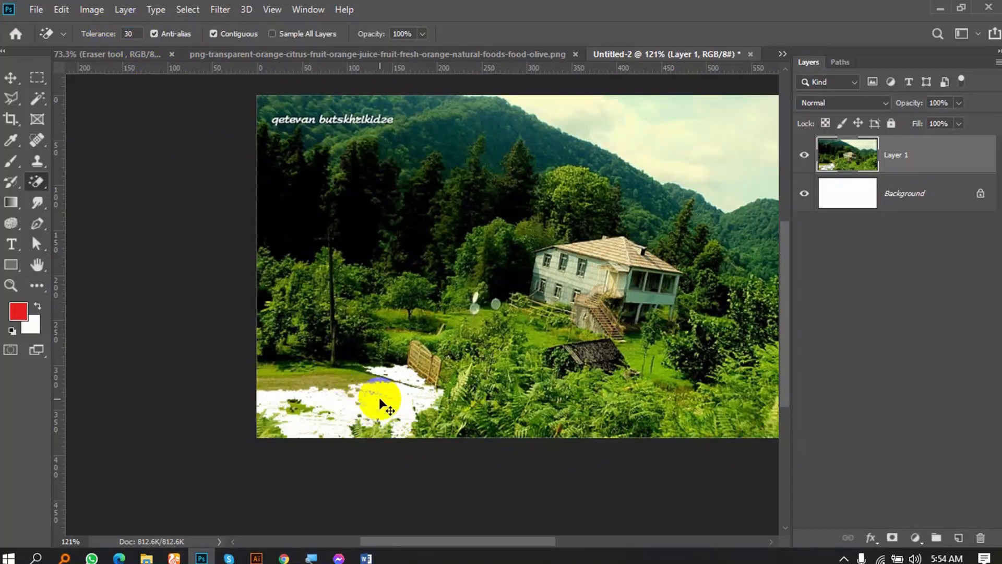
pyautogui.hotkey('ctrl', 'z')
pyautogui.click(326, 419)
pyautogui.hotkey('ctrl', 'z')
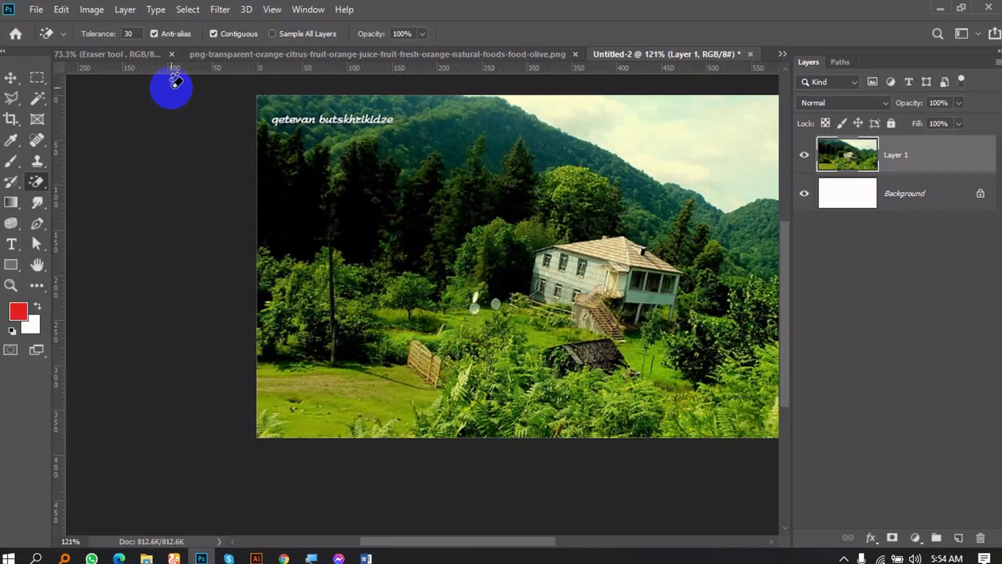
# Set the Magic Eraser tolerance to 90, try a contiguous erase on the foreground lawn, and undo the erasing.
pyautogui.write('90')
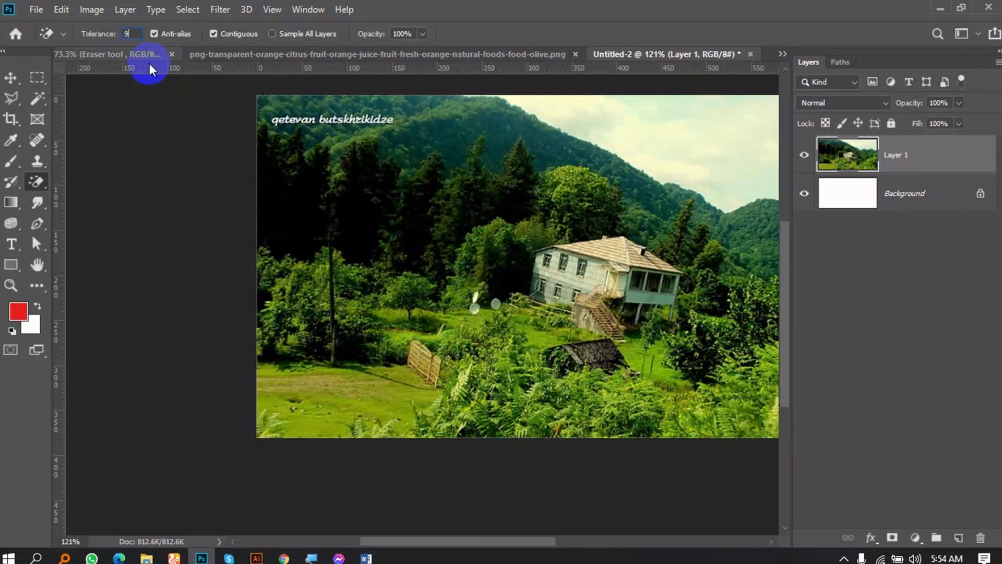
pyautogui.click(342, 408)
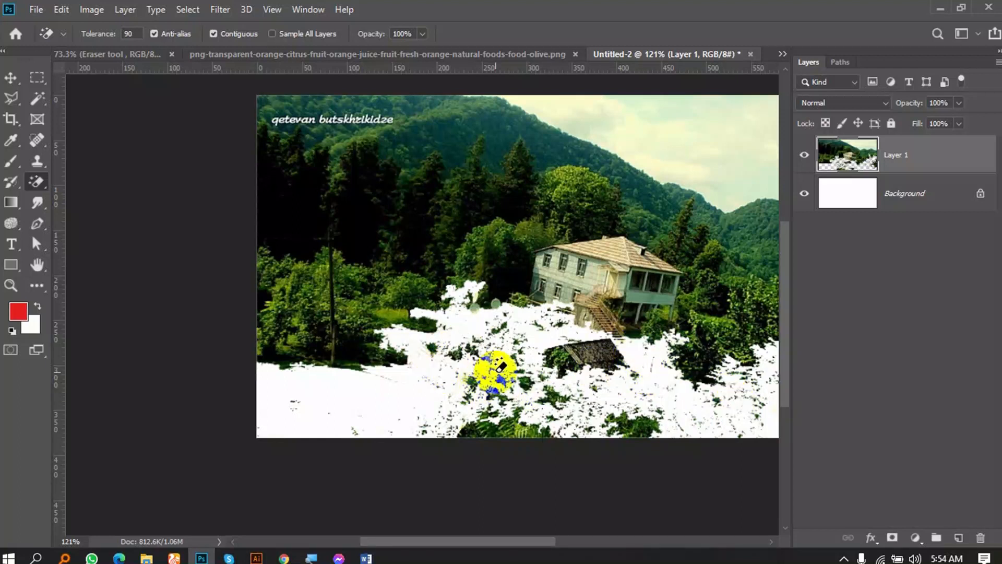
pyautogui.hotkey('ctrl', 'z')
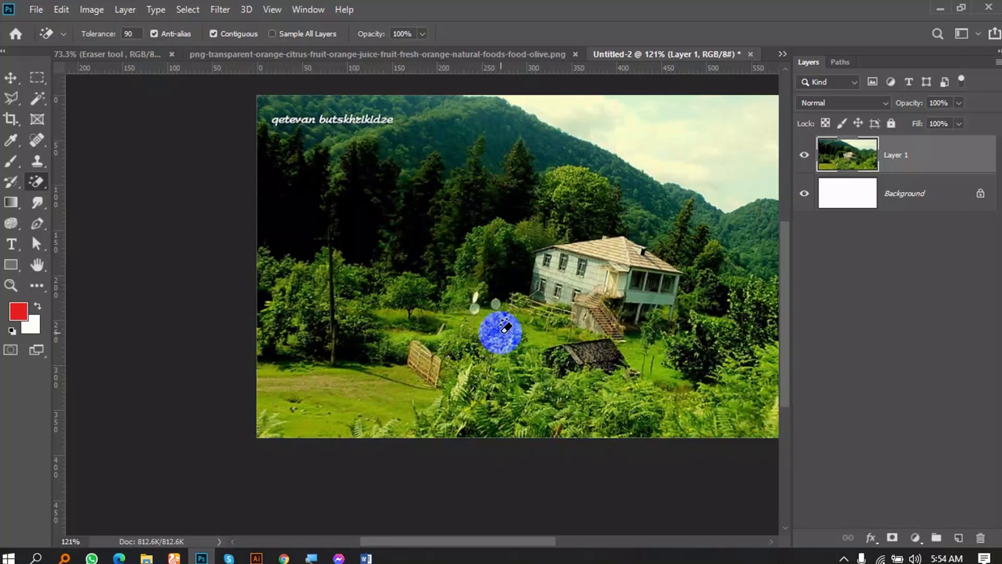